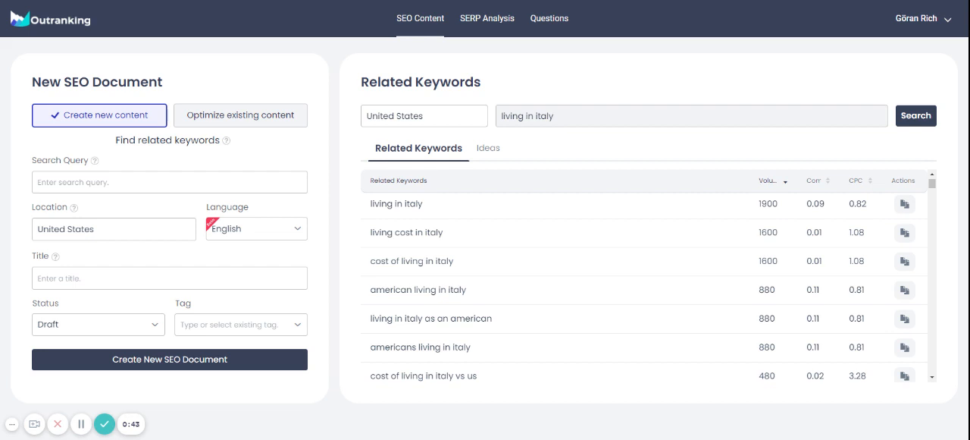
Create a new SEO document for the related keyword "living cost in italy", accepting the duplicate keyword
{"action": "triple_click", "coordinate": [523, 116]}
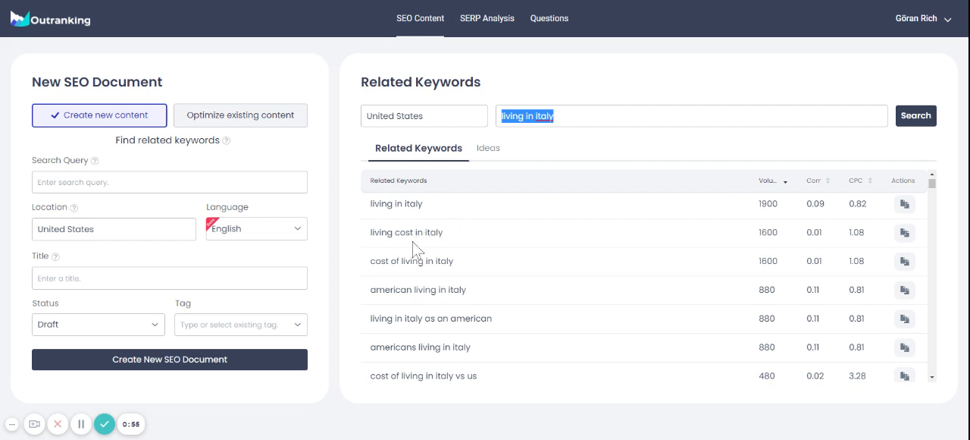
{"action": "left_click", "coordinate": [904, 232]}
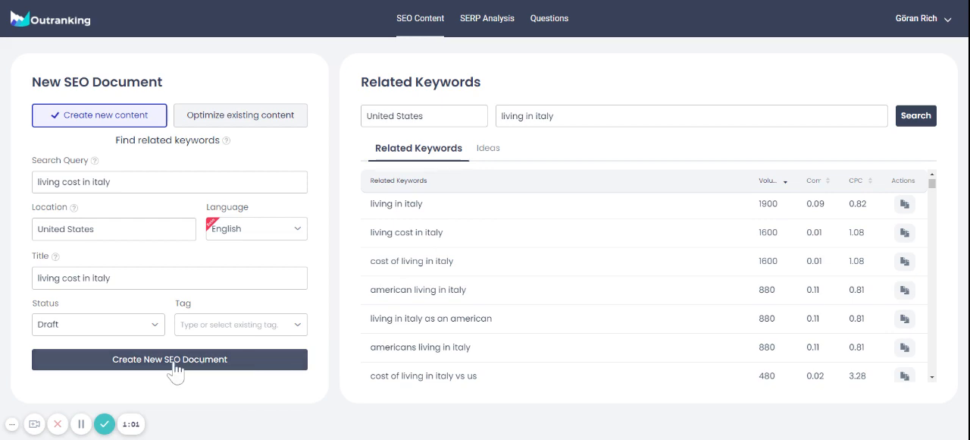
{"action": "left_click", "coordinate": [134, 362]}
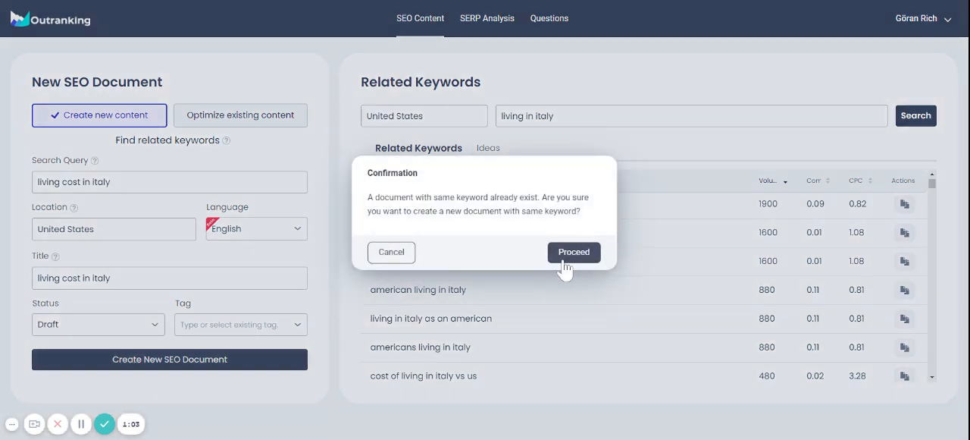
{"action": "left_click", "coordinate": [573, 254]}
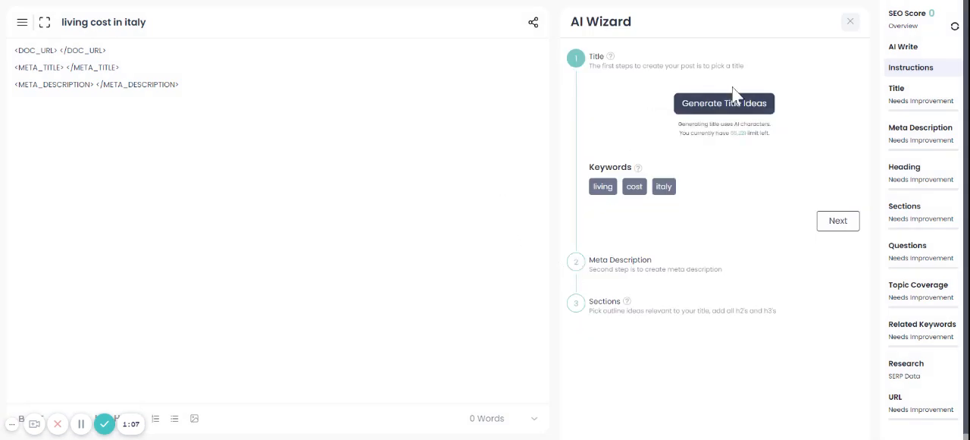
Generate title ideas and select the suggestion starting "1 Year Living Costs in Italy"
{"action": "left_click", "coordinate": [701, 110]}
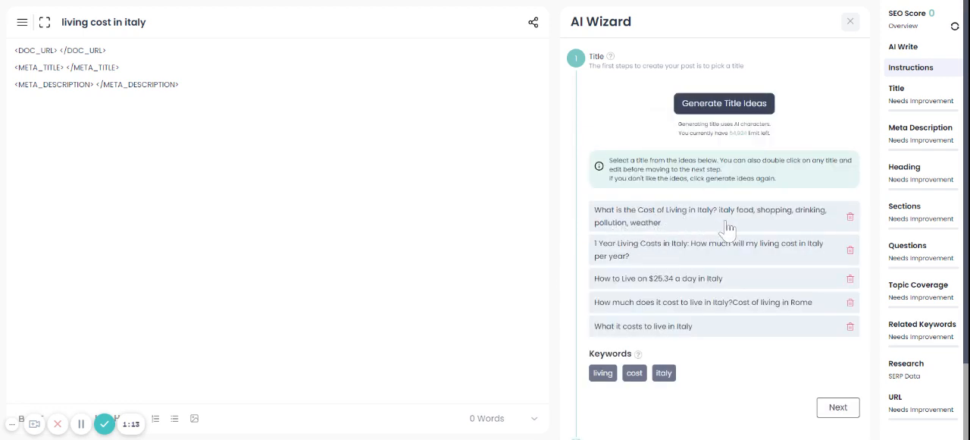
{"action": "left_click", "coordinate": [788, 226]}
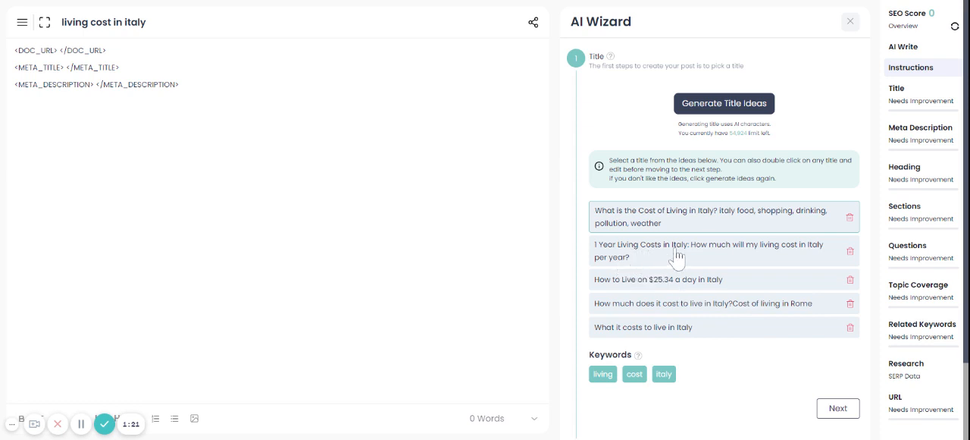
{"action": "left_click", "coordinate": [767, 253]}
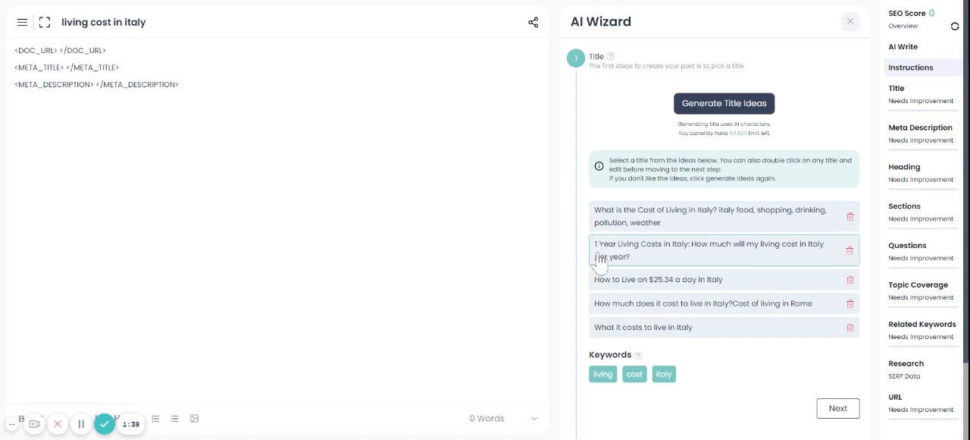
Change the title to "1 Year Living Costs in Italy: How much will be my living cost in Italy per year? - A complete guide" and apply it
{"action": "double_click", "coordinate": [650, 261]}
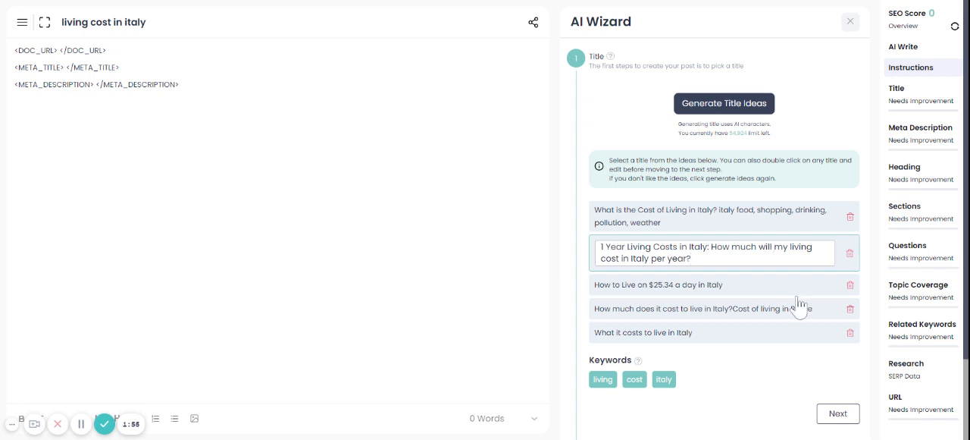
{"action": "type", "text": "be"}
{"action": "key", "text": "BackSpace"}
{"action": "type", "text": "? - A complete guide"}
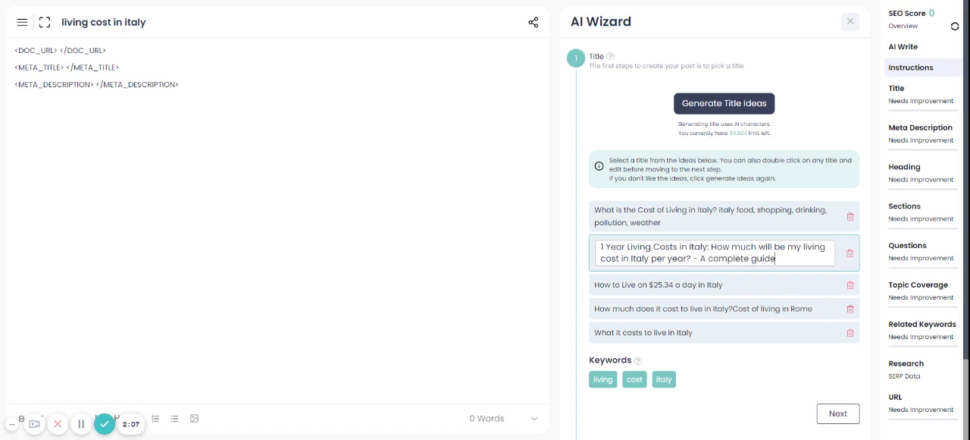
{"action": "left_click", "coordinate": [776, 376]}
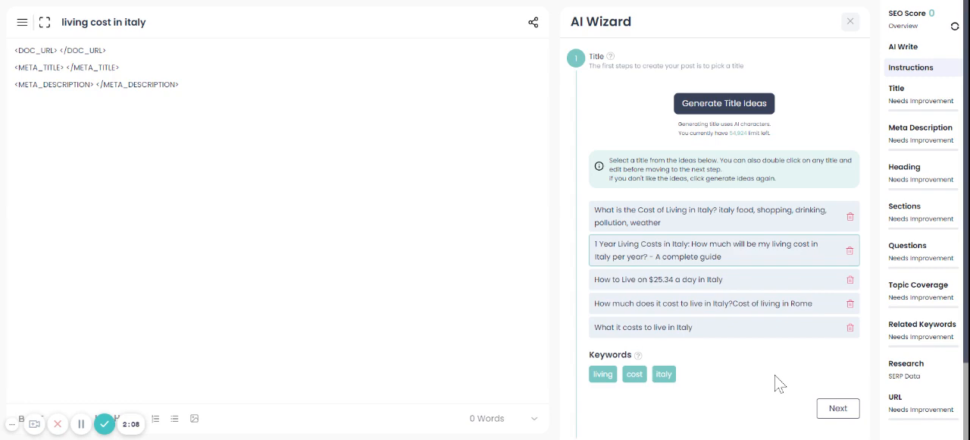
{"action": "left_click", "coordinate": [837, 409]}
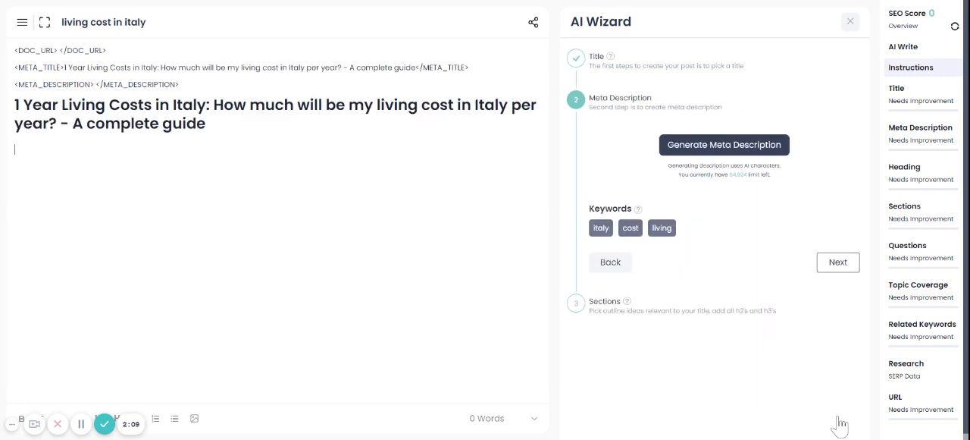
Generate meta descriptions and apply the one starting "Compare the costs of living in Italy, and see what kind of expenses"
{"action": "left_click", "coordinate": [693, 145]}
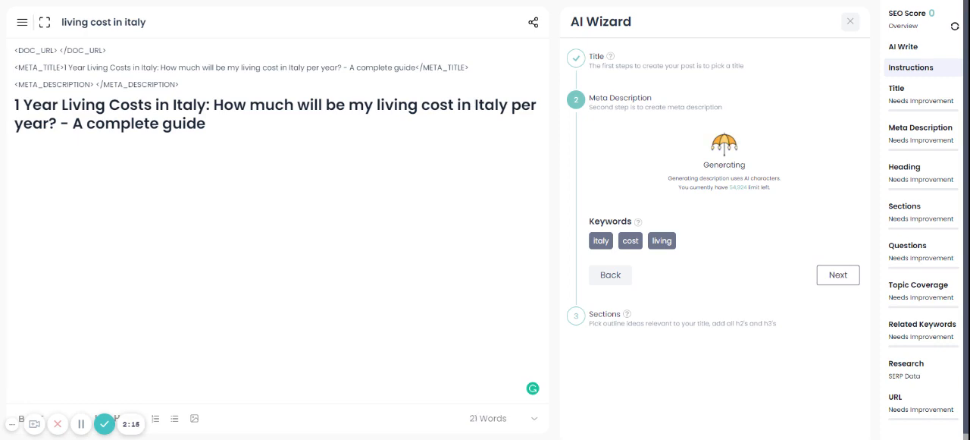
{"action": "scroll", "coordinate": [769, 288], "scroll_direction": "down", "scroll_amount": 3}
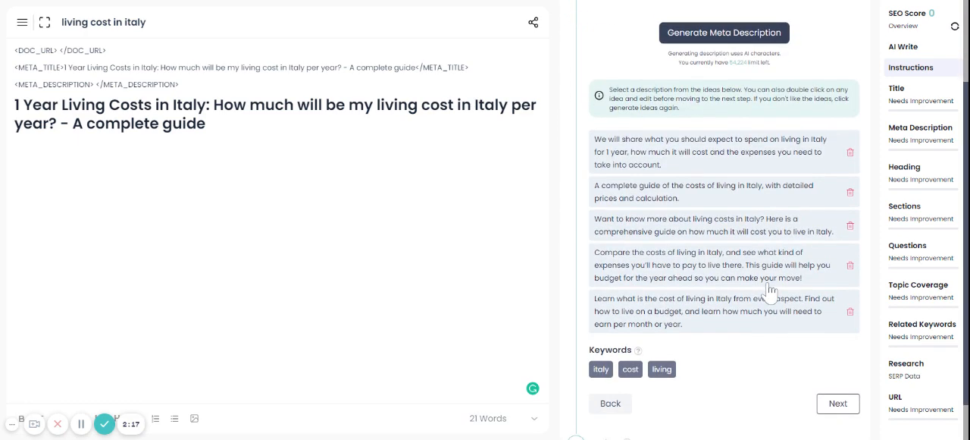
{"action": "scroll", "coordinate": [770, 288], "scroll_direction": "up", "scroll_amount": 1}
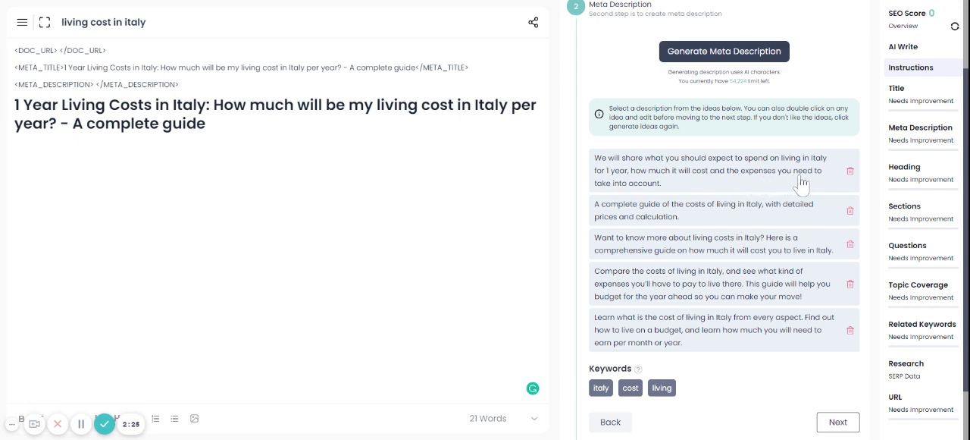
{"action": "left_click", "coordinate": [698, 184]}
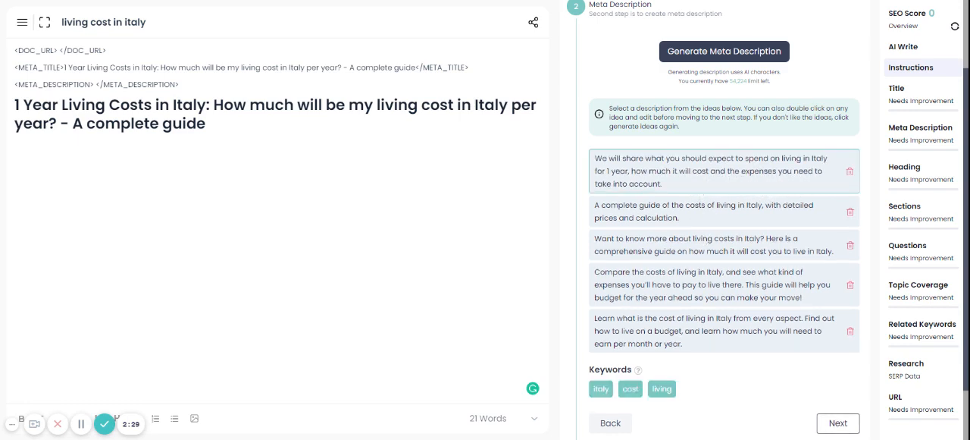
{"action": "left_click", "coordinate": [705, 292]}
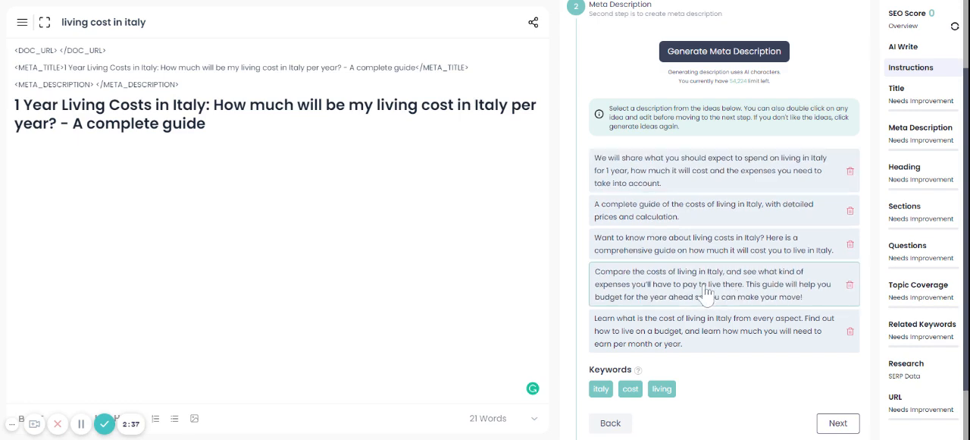
{"action": "left_click", "coordinate": [834, 423]}
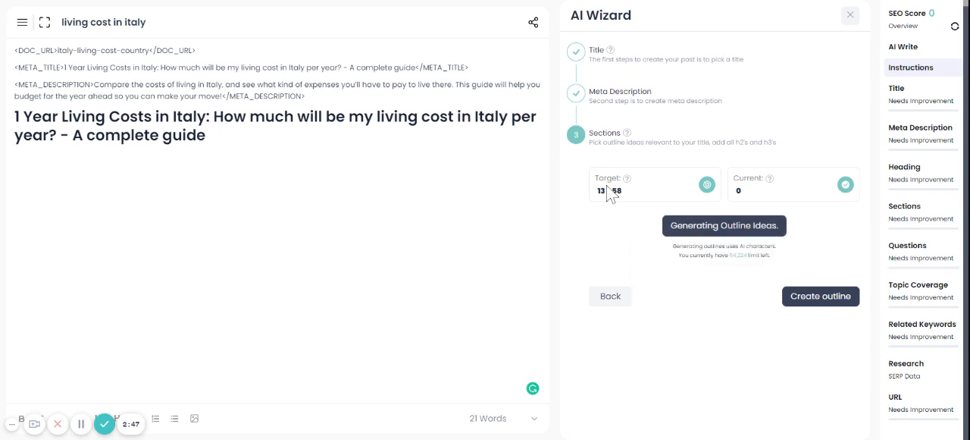
Generate outline ideas for the article's sections and look through the suggested headings
{"action": "left_click_drag", "start_coordinate": [597, 190], "coordinate": [621, 190]}
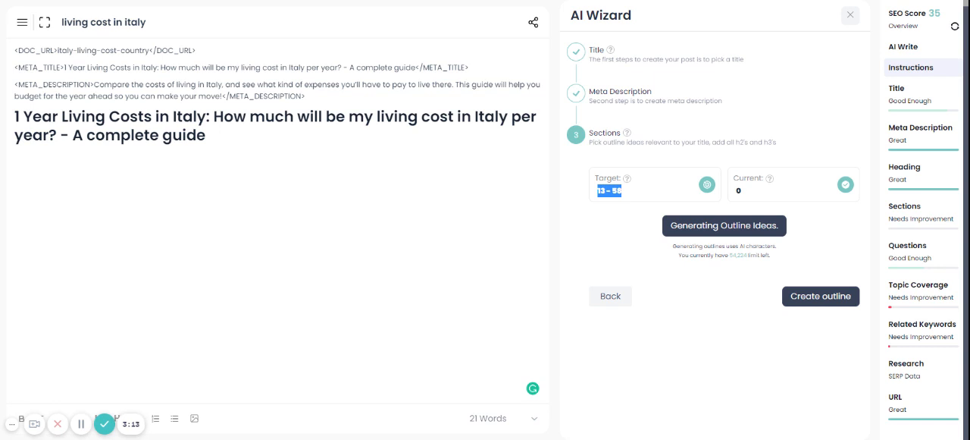
{"action": "left_click", "coordinate": [703, 228]}
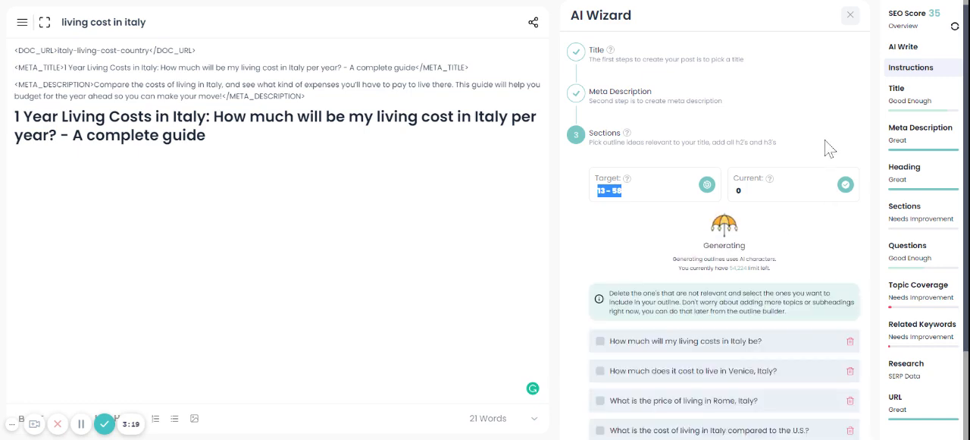
{"action": "scroll", "coordinate": [793, 241], "scroll_direction": "down", "scroll_amount": 2}
{"action": "scroll", "coordinate": [790, 236], "scroll_direction": "down", "scroll_amount": 2}
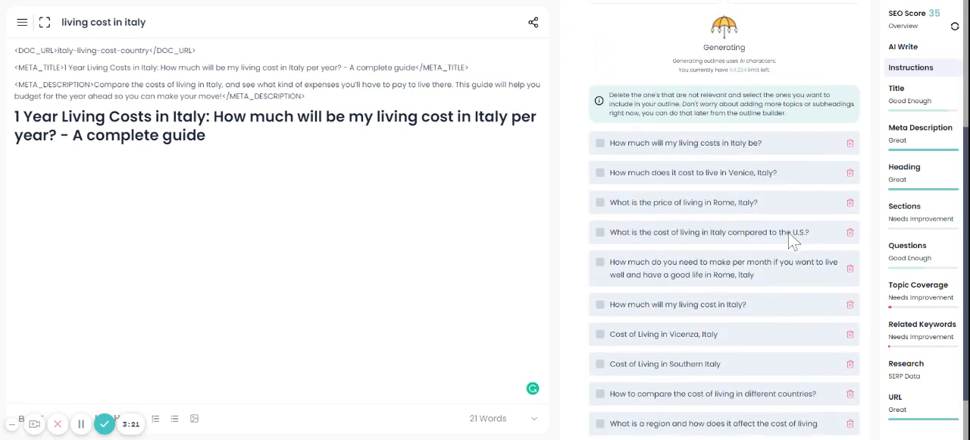
{"action": "scroll", "coordinate": [724, 228], "scroll_direction": "down", "scroll_amount": 4}
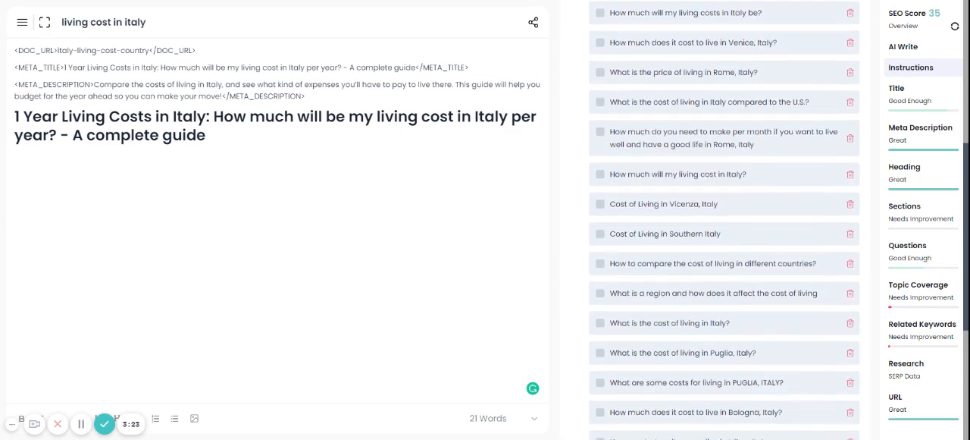
{"action": "scroll", "coordinate": [724, 227], "scroll_direction": "down", "scroll_amount": 6}
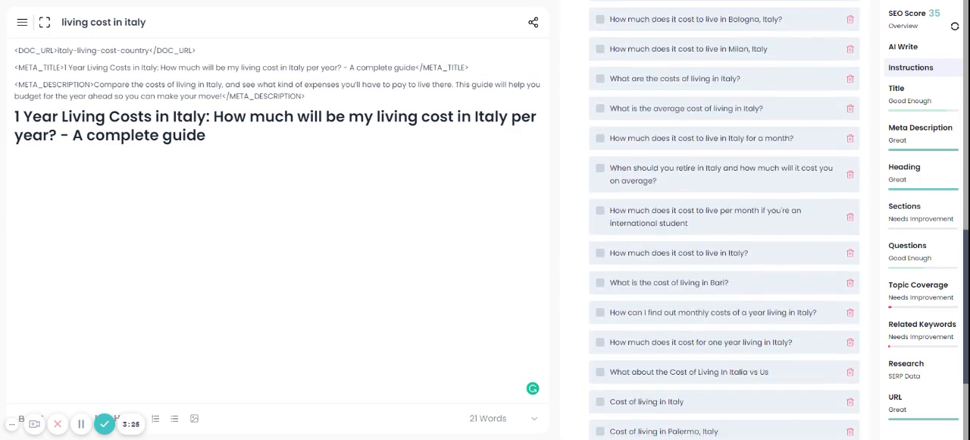
{"action": "scroll", "coordinate": [725, 228], "scroll_direction": "down", "scroll_amount": 2}
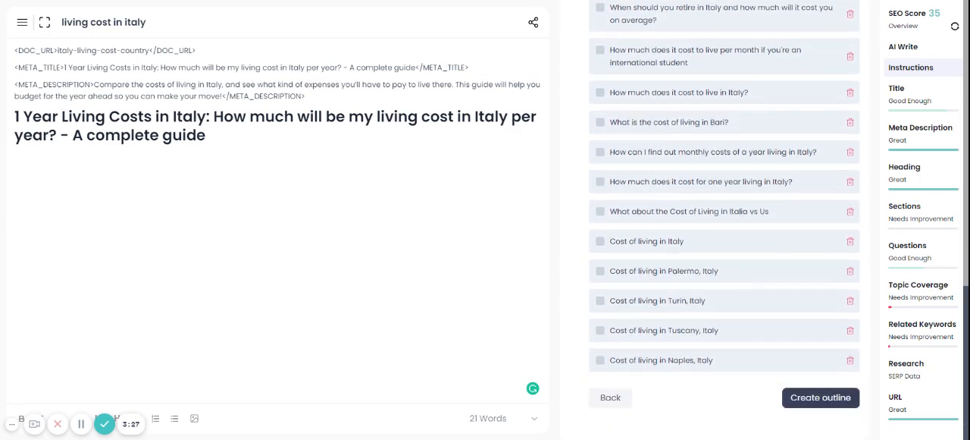
{"action": "scroll", "coordinate": [724, 228], "scroll_direction": "up", "scroll_amount": 3}
{"action": "scroll", "coordinate": [725, 227], "scroll_direction": "up", "scroll_amount": 1}
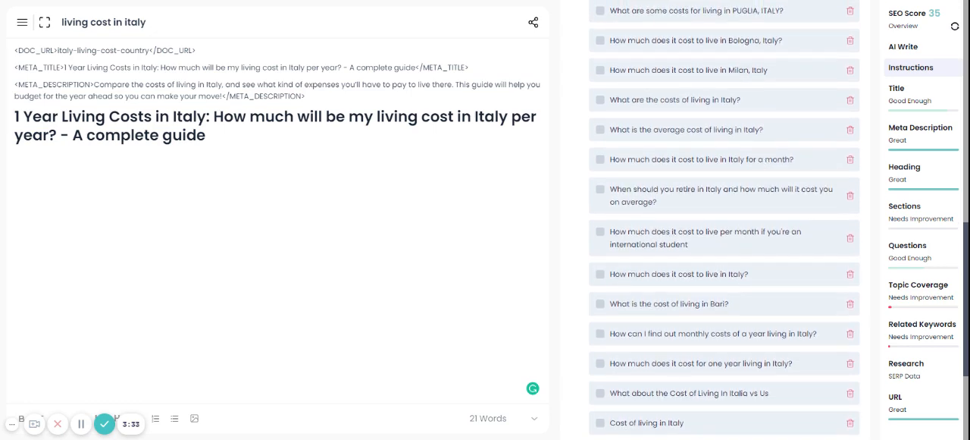
{"action": "scroll", "coordinate": [724, 219], "scroll_direction": "up", "scroll_amount": 1}
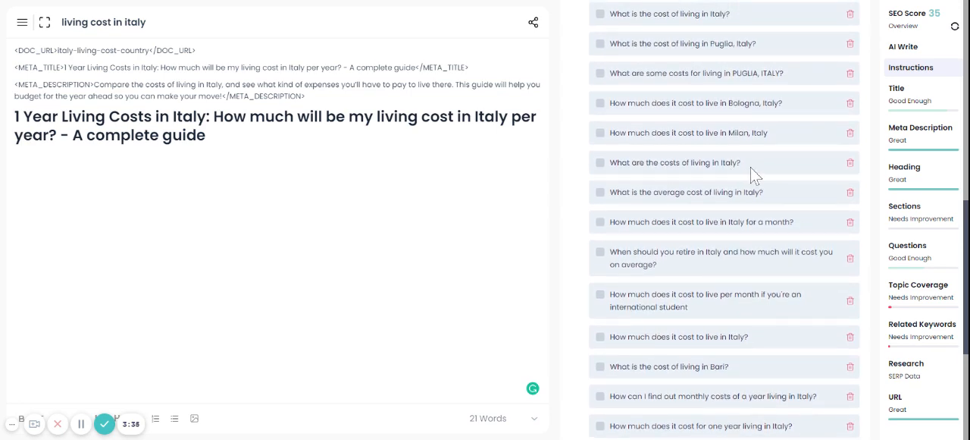
Select the outline headings on the costs of living in Italy, regional effects, cost of living in Puglia, Bologna and Milan
{"action": "left_click", "coordinate": [599, 165]}
{"action": "scroll", "coordinate": [724, 220], "scroll_direction": "up", "scroll_amount": 3}
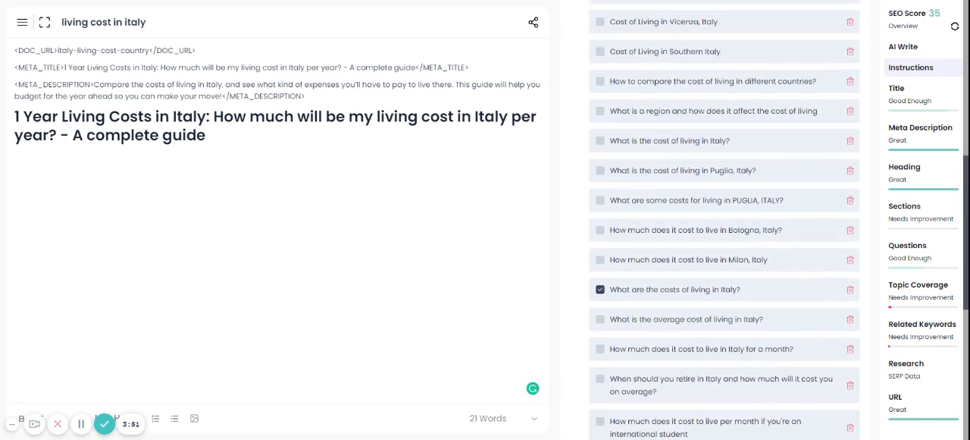
{"action": "scroll", "coordinate": [724, 220], "scroll_direction": "up", "scroll_amount": 1}
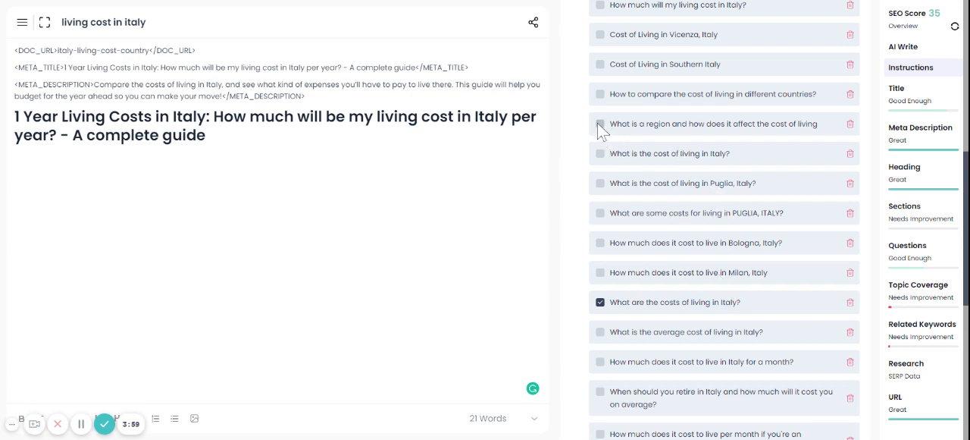
{"action": "left_click", "coordinate": [600, 184]}
{"action": "left_click", "coordinate": [600, 213]}
{"action": "left_click", "coordinate": [600, 272]}
Select the outline headings on the cost of living in Bari, Palermo, Turin, Tuscany and Naples
{"action": "scroll", "coordinate": [682, 334], "scroll_direction": "down", "scroll_amount": 1}
{"action": "scroll", "coordinate": [680, 333], "scroll_direction": "down", "scroll_amount": 1}
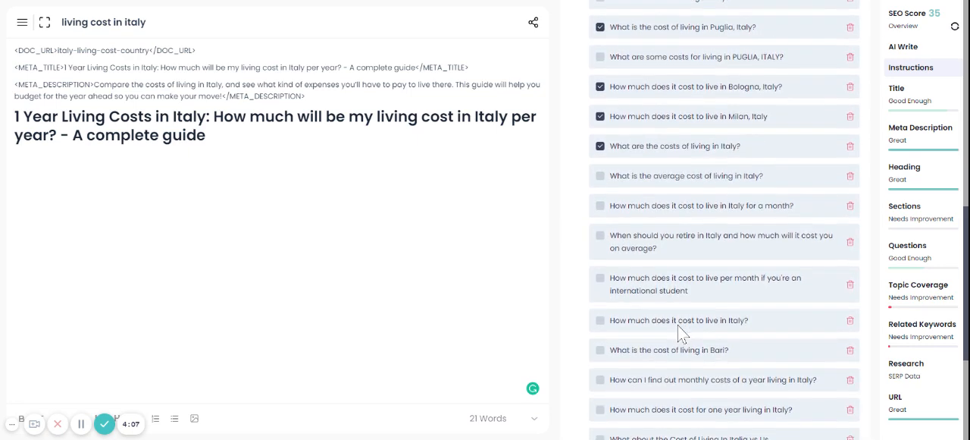
{"action": "left_click", "coordinate": [600, 350]}
{"action": "scroll", "coordinate": [600, 350], "scroll_direction": "down", "scroll_amount": 1}
{"action": "scroll", "coordinate": [652, 318], "scroll_direction": "down", "scroll_amount": 2}
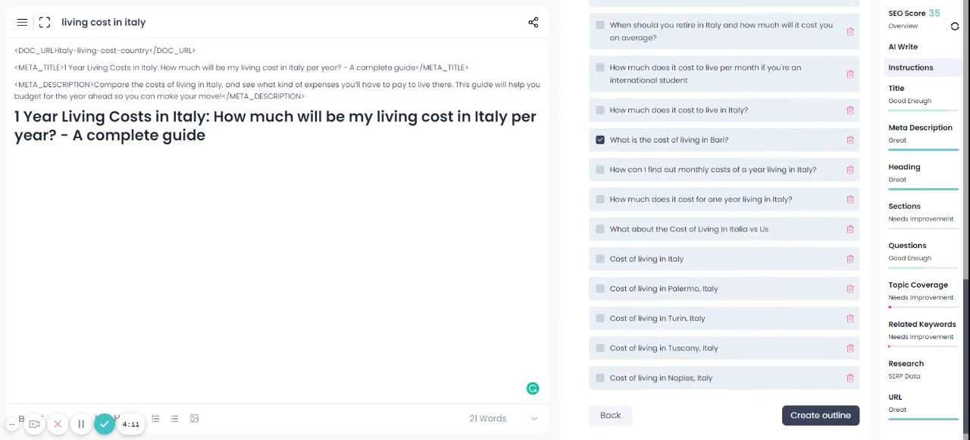
{"action": "left_click", "coordinate": [600, 347]}
{"action": "left_click", "coordinate": [601, 379]}
{"action": "left_click", "coordinate": [601, 317]}
{"action": "left_click", "coordinate": [600, 289]}
Select the outline headings on the cost of living in Vicenza and Southern Italy and the price of living in Rome
{"action": "scroll", "coordinate": [677, 220], "scroll_direction": "up", "scroll_amount": 2}
{"action": "scroll", "coordinate": [676, 219], "scroll_direction": "up", "scroll_amount": 1}
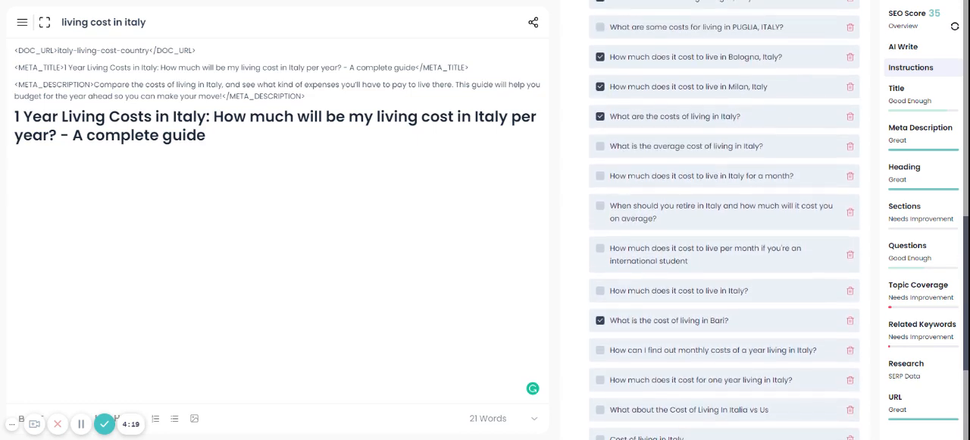
{"action": "scroll", "coordinate": [671, 242], "scroll_direction": "up", "scroll_amount": 4}
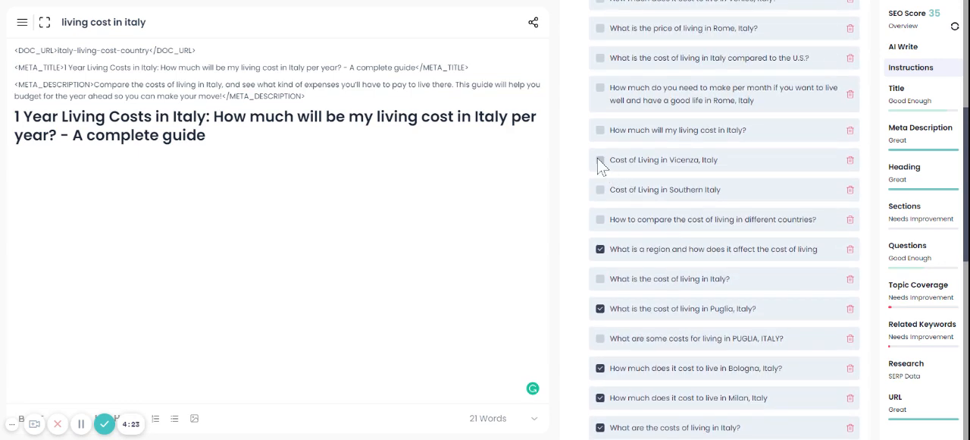
{"action": "left_click", "coordinate": [601, 160]}
{"action": "left_click", "coordinate": [601, 190]}
{"action": "scroll", "coordinate": [673, 174], "scroll_direction": "up", "scroll_amount": 1}
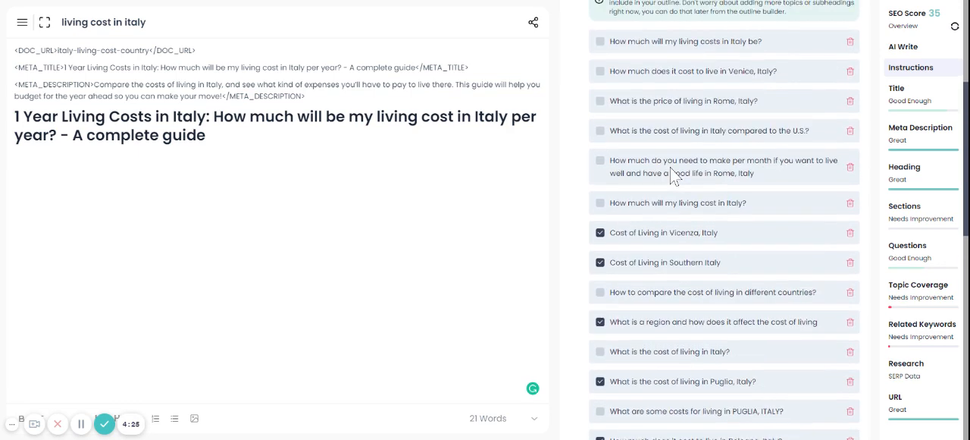
{"action": "scroll", "coordinate": [671, 173], "scroll_direction": "up", "scroll_amount": 1}
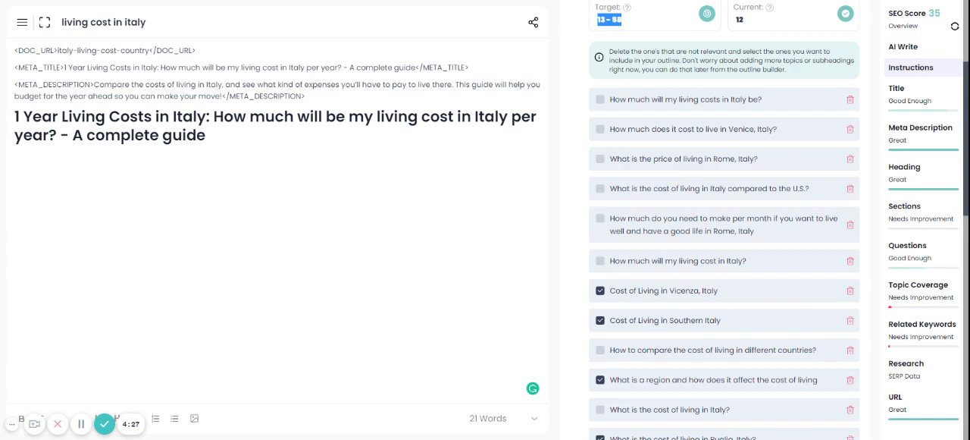
{"action": "left_click", "coordinate": [598, 159]}
{"action": "scroll", "coordinate": [756, 248], "scroll_direction": "down", "scroll_amount": 9}
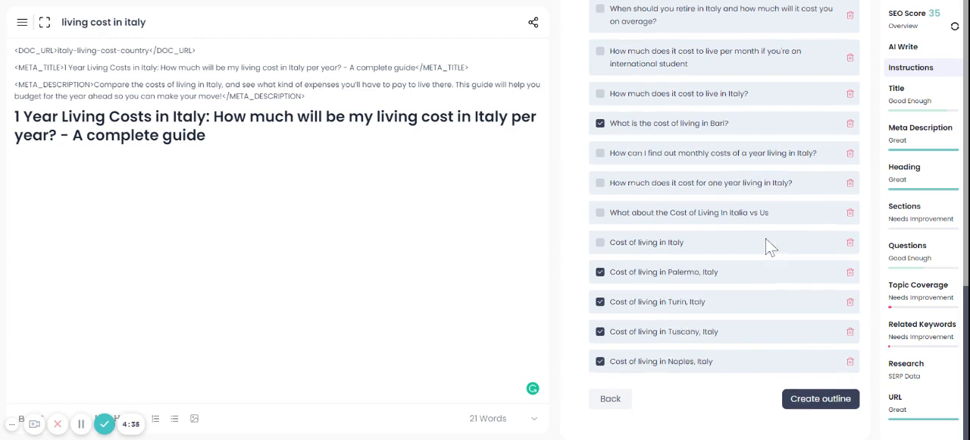
{"action": "scroll", "coordinate": [765, 244], "scroll_direction": "up", "scroll_amount": 4}
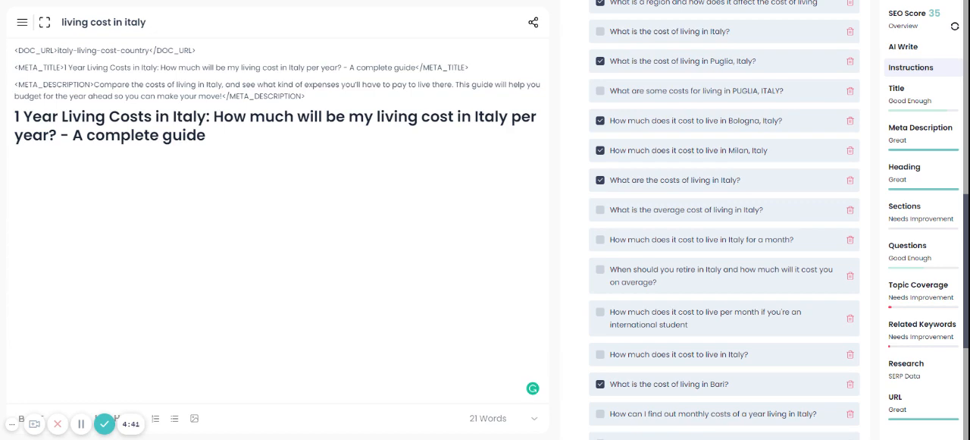
Add the selected headings to the article's outline
{"action": "scroll", "coordinate": [808, 401], "scroll_direction": "down", "scroll_amount": 5}
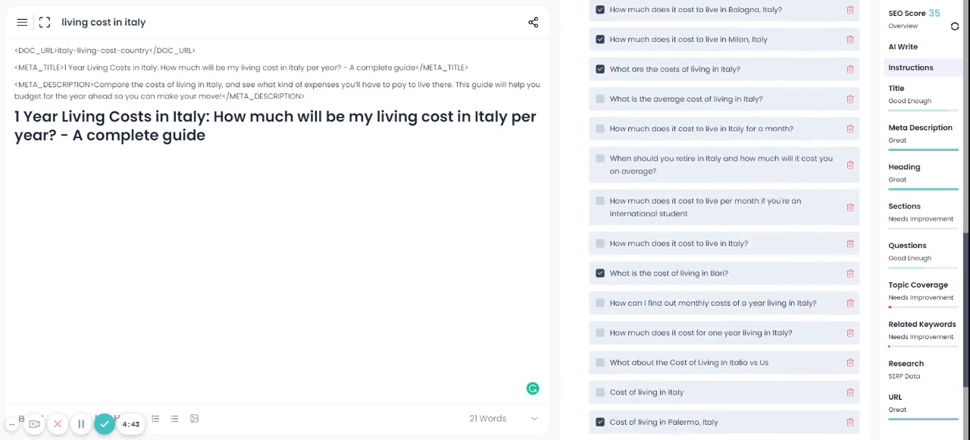
{"action": "left_click", "coordinate": [807, 408]}
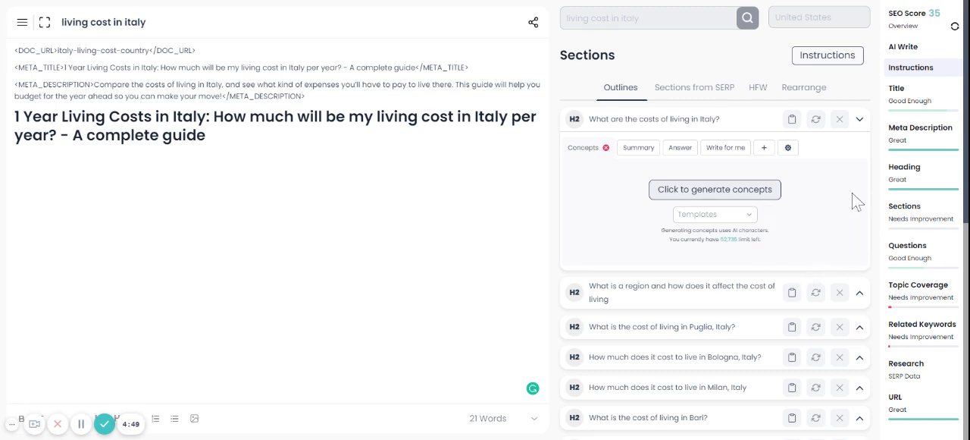
Nest the Puglia, Bologna and Milan headings as H3 subsections under "What is a region and how does it affect the cost of living"
{"action": "left_click", "coordinate": [860, 294]}
{"action": "scroll", "coordinate": [835, 244], "scroll_direction": "down", "scroll_amount": 4}
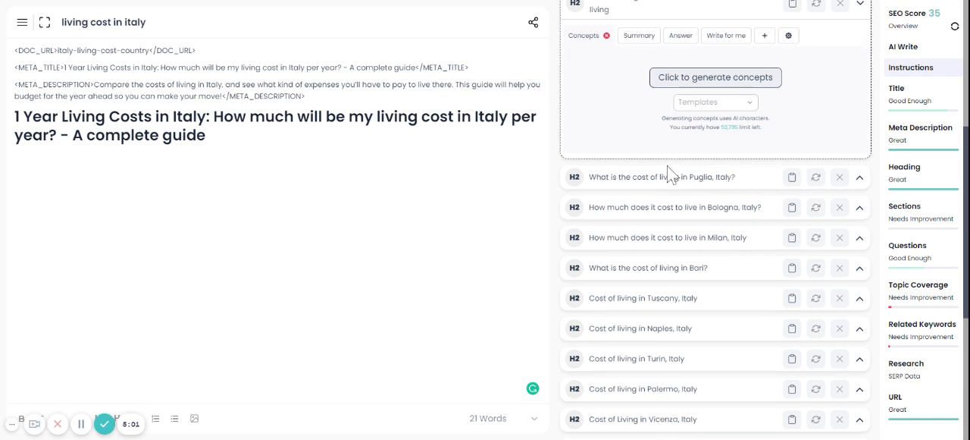
{"action": "left_click_drag", "start_coordinate": [668, 168], "coordinate": [667, 155]}
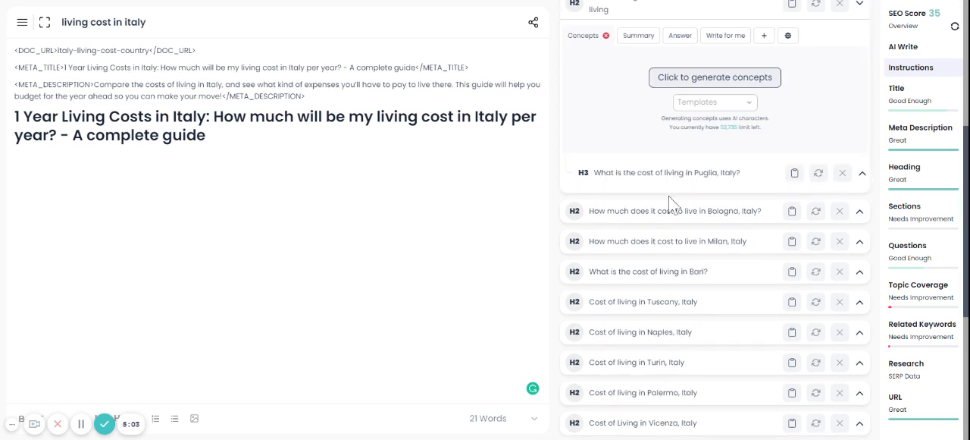
{"action": "left_click_drag", "start_coordinate": [669, 218], "coordinate": [668, 191]}
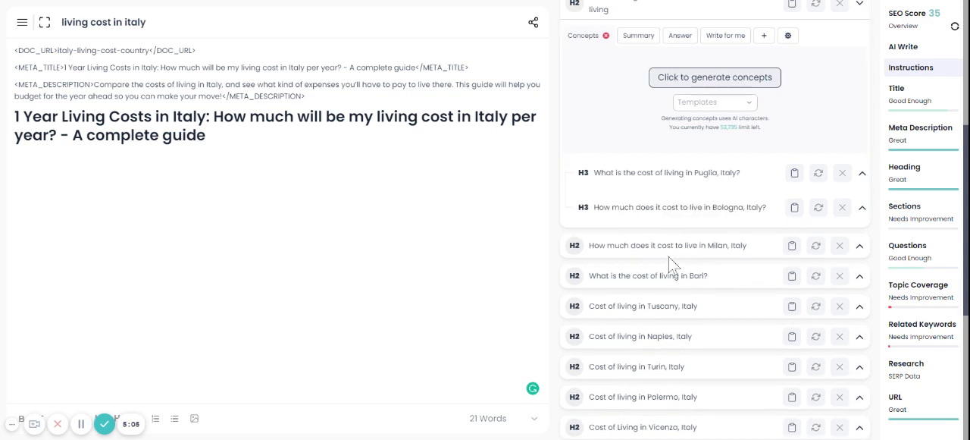
{"action": "left_click_drag", "start_coordinate": [669, 256], "coordinate": [666, 232]}
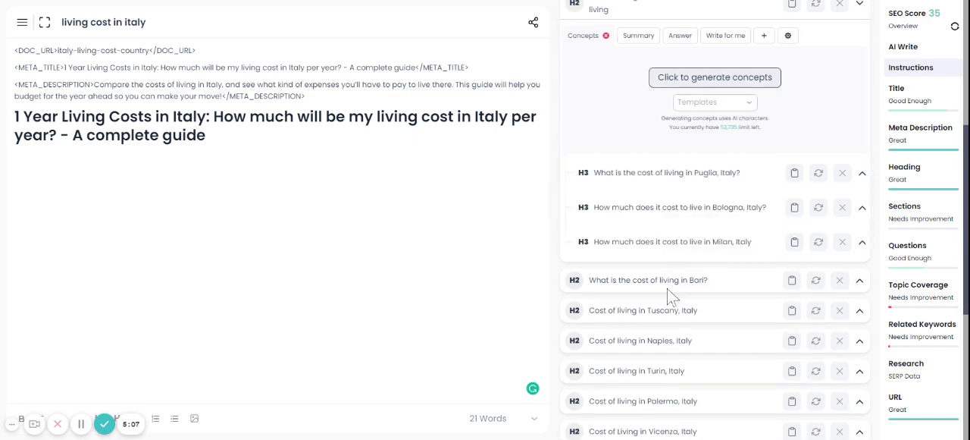
Nest the Bari, Tuscany, Naples, Turin and Palermo headings as H3 subsections under the region section
{"action": "left_click_drag", "start_coordinate": [667, 288], "coordinate": [674, 327]}
{"action": "left_click_drag", "start_coordinate": [675, 356], "coordinate": [679, 332]}
{"action": "left_click_drag", "start_coordinate": [679, 383], "coordinate": [684, 355]}
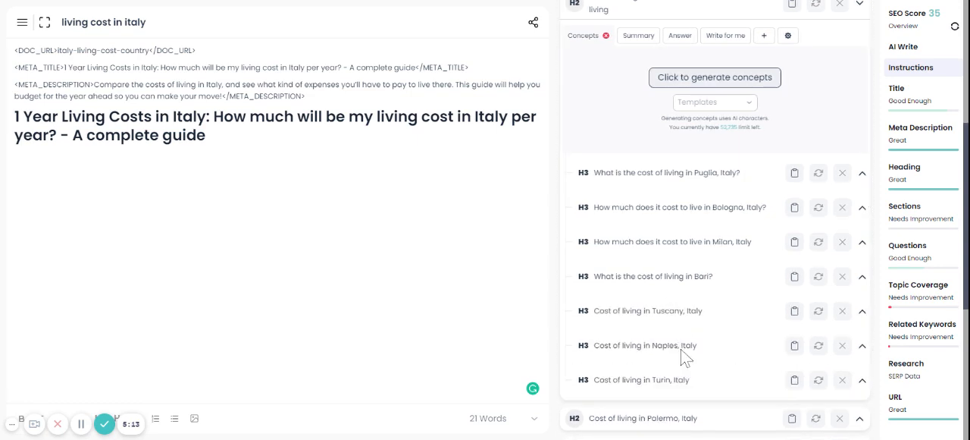
{"action": "left_click_drag", "start_coordinate": [684, 418], "coordinate": [678, 386]}
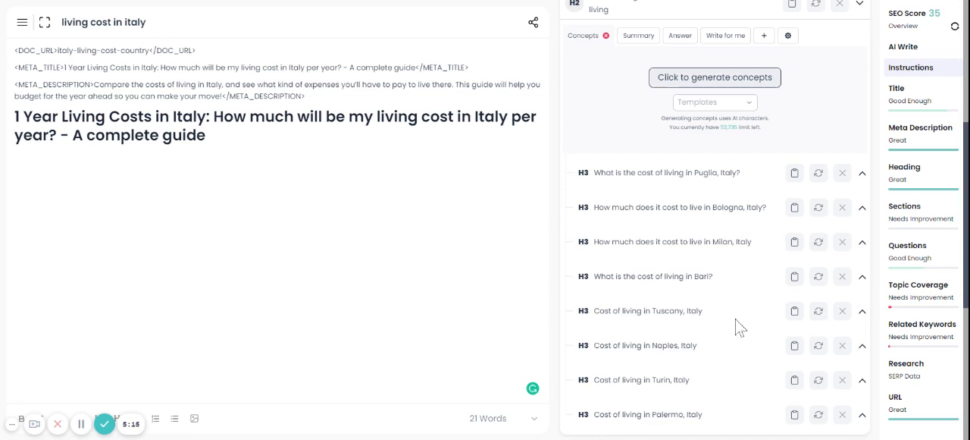
Nest the Vicenza, Southern Italy and Rome headings as H3 subsections under the region section, and collapse that section
{"action": "scroll", "coordinate": [736, 325], "scroll_direction": "down", "scroll_amount": 2}
{"action": "left_click_drag", "start_coordinate": [680, 285], "coordinate": [680, 277]}
{"action": "left_click_drag", "start_coordinate": [684, 317], "coordinate": [680, 301]}
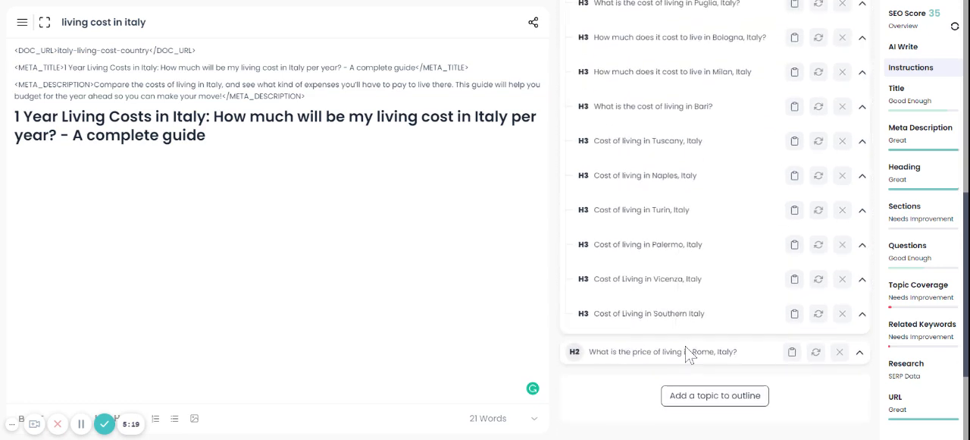
{"action": "left_click_drag", "start_coordinate": [687, 357], "coordinate": [685, 345]}
{"action": "scroll", "coordinate": [710, 210], "scroll_direction": "up", "scroll_amount": 1}
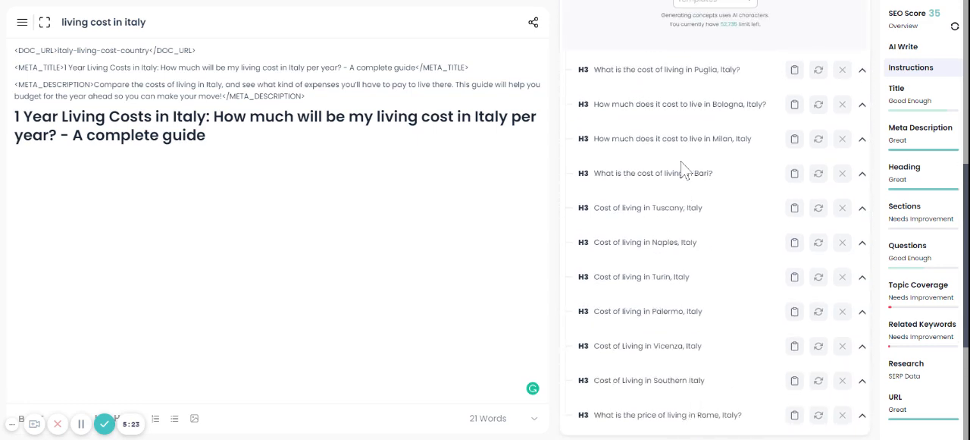
{"action": "scroll", "coordinate": [685, 166], "scroll_direction": "down", "scroll_amount": 2}
{"action": "scroll", "coordinate": [686, 167], "scroll_direction": "up", "scroll_amount": 4}
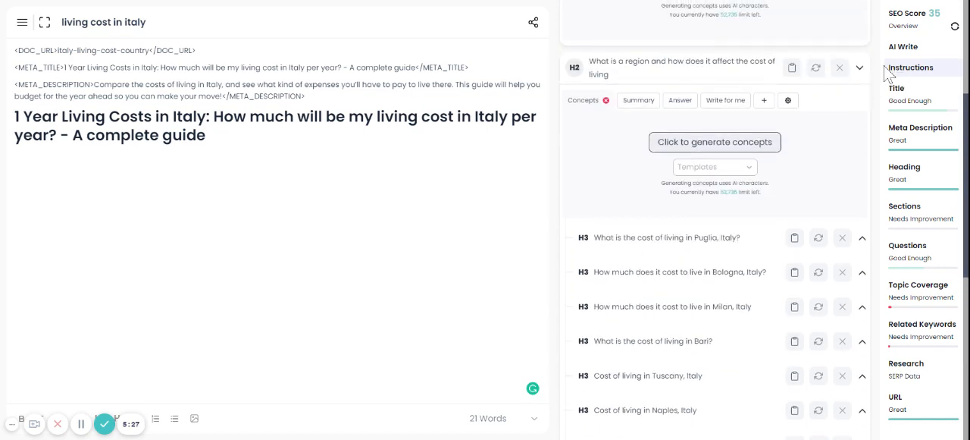
{"action": "left_click", "coordinate": [859, 67]}
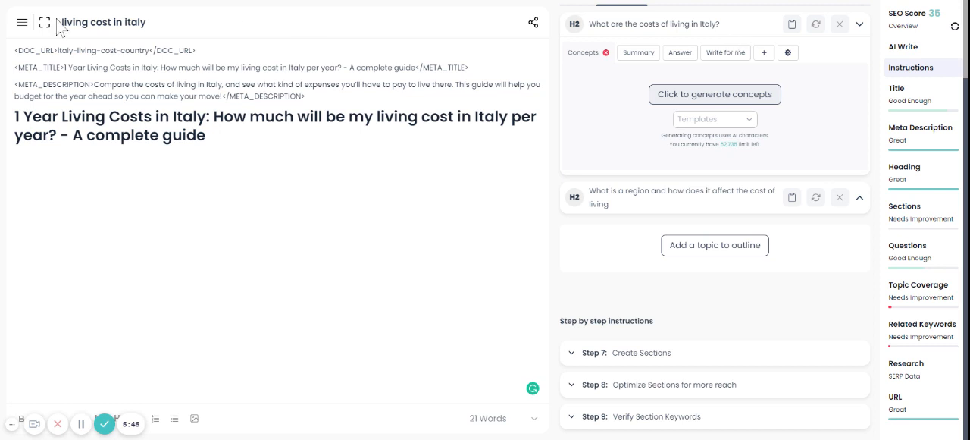
Enlarge the page display and open the Concepts Builder in place of the article editor
{"action": "key", "text": "ctrl+plus"}
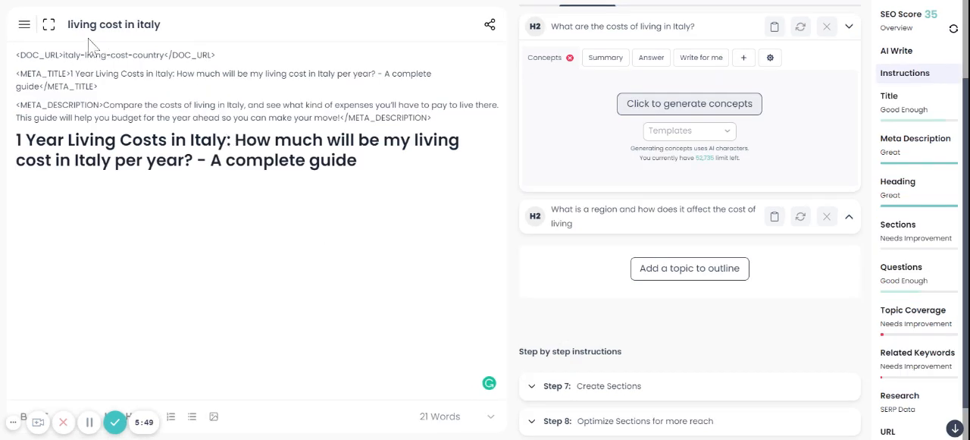
{"action": "left_click", "coordinate": [25, 26]}
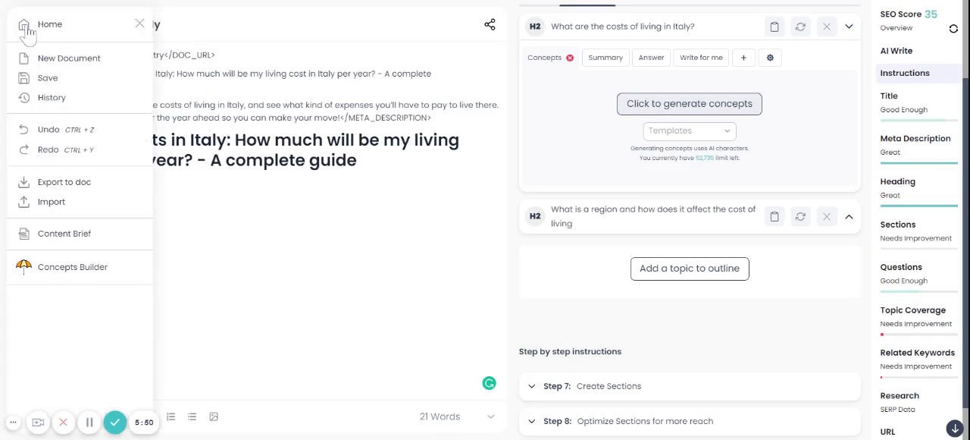
{"action": "left_click", "coordinate": [54, 270]}
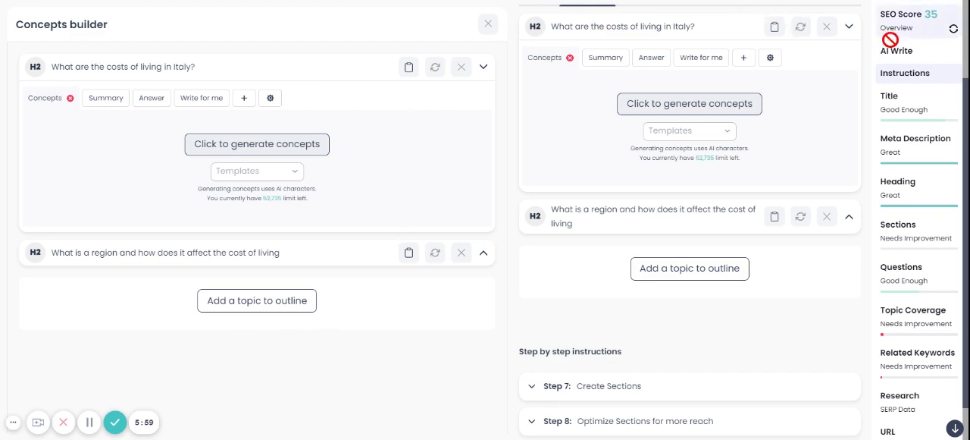
Look through the AI Write, Title, Meta Description and Heading suggestions alongside the Concepts Builder
{"action": "left_click", "coordinate": [928, 52]}
{"action": "left_click", "coordinate": [925, 113]}
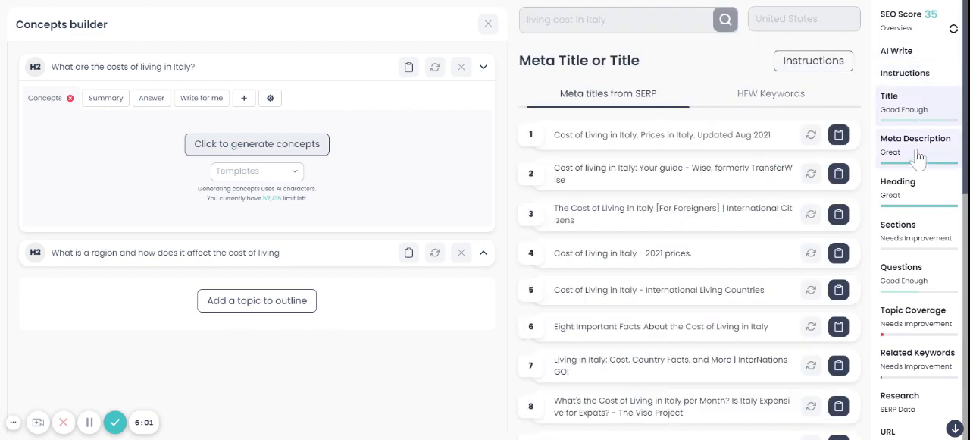
{"action": "left_click", "coordinate": [916, 148]}
{"action": "left_click", "coordinate": [915, 188]}
Add "How much does education cost?" from wise.com's SERP sections and nest it as an H3 under "What are the costs of living in Italy?"
{"action": "left_click", "coordinate": [922, 238]}
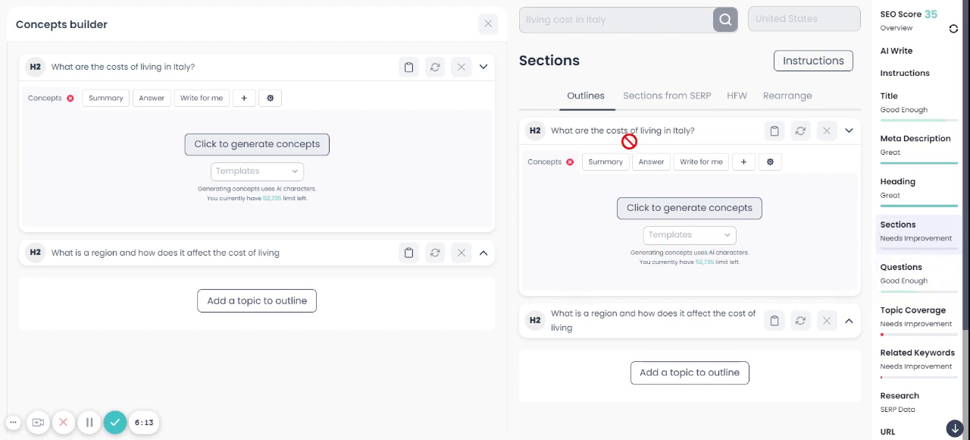
{"action": "left_click", "coordinate": [653, 107]}
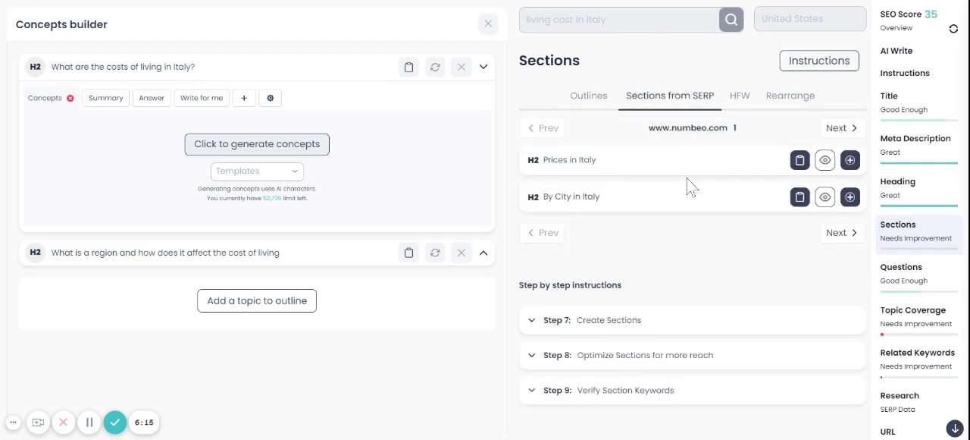
{"action": "left_click", "coordinate": [843, 130]}
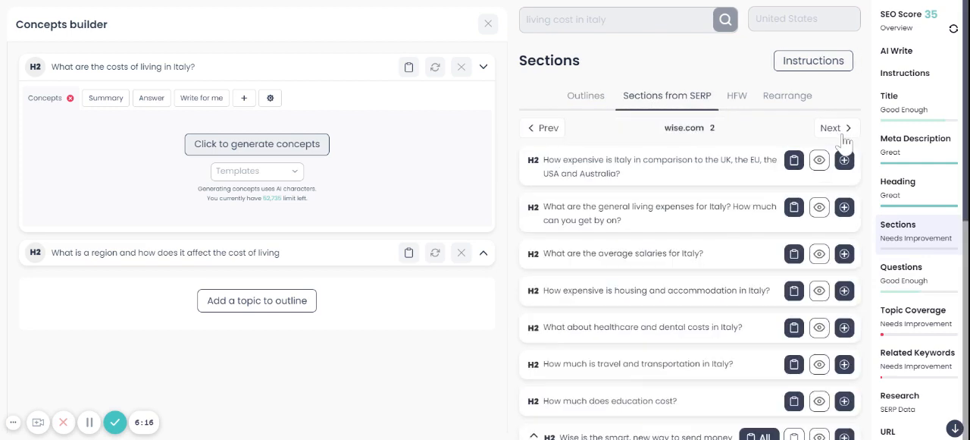
{"action": "scroll", "coordinate": [703, 232], "scroll_direction": "down", "scroll_amount": 2}
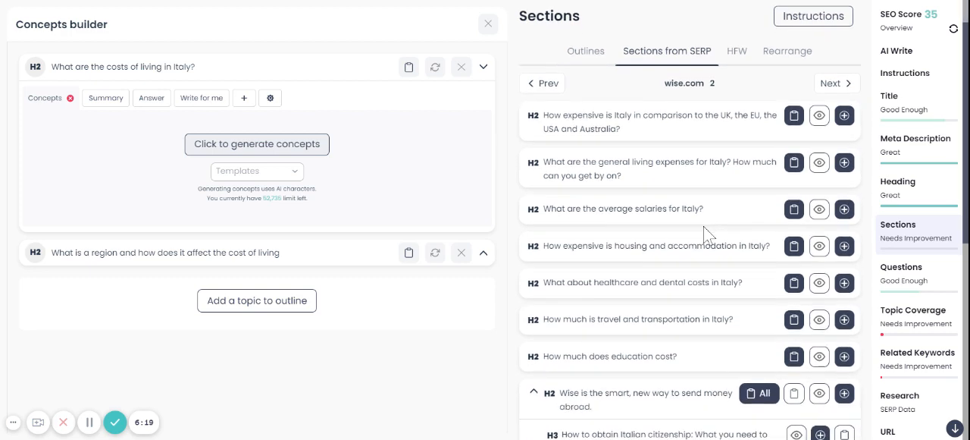
{"action": "scroll", "coordinate": [703, 232], "scroll_direction": "down", "scroll_amount": 3}
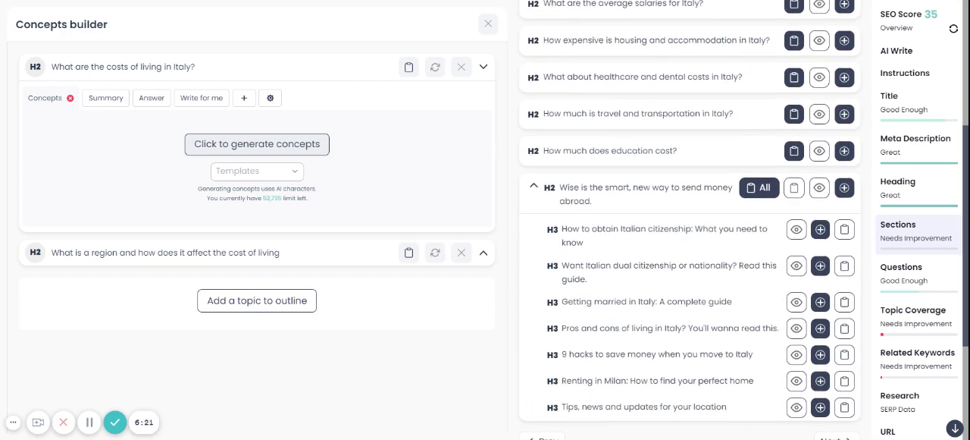
{"action": "left_click", "coordinate": [844, 151]}
{"action": "left_click_drag", "start_coordinate": [214, 280], "coordinate": [305, 213]}
{"action": "scroll", "coordinate": [701, 168], "scroll_direction": "down", "scroll_amount": 2}
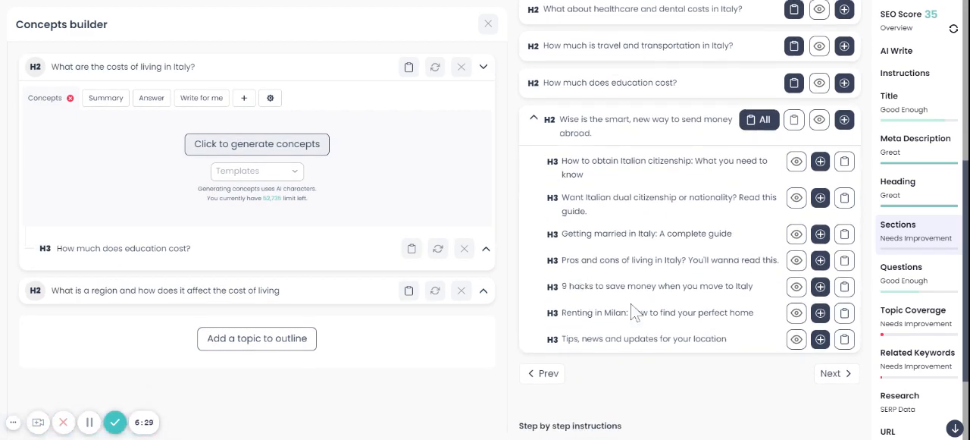
{"action": "scroll", "coordinate": [636, 310], "scroll_direction": "up", "scroll_amount": 8}
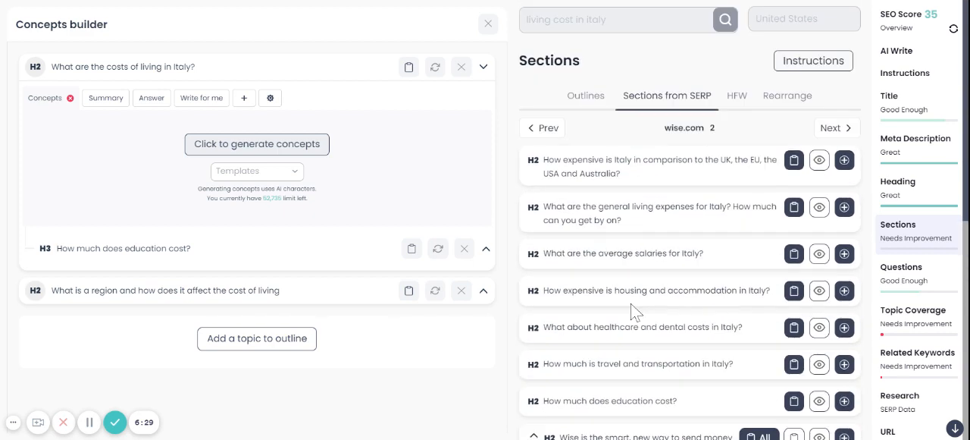
{"action": "left_click", "coordinate": [838, 130]}
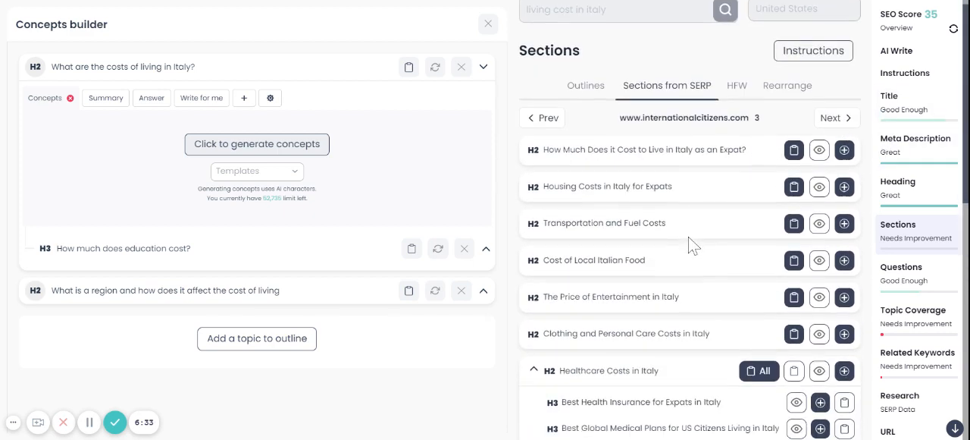
{"action": "scroll", "coordinate": [692, 243], "scroll_direction": "down", "scroll_amount": 1}
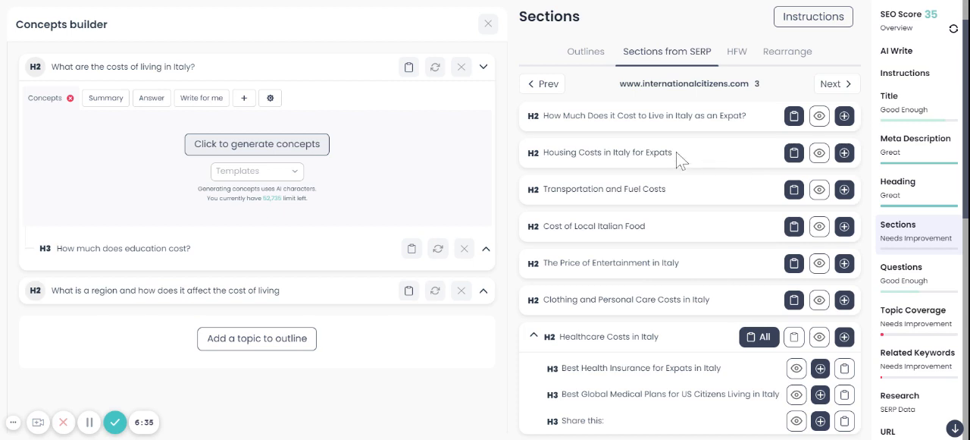
{"action": "left_click", "coordinate": [844, 152]}
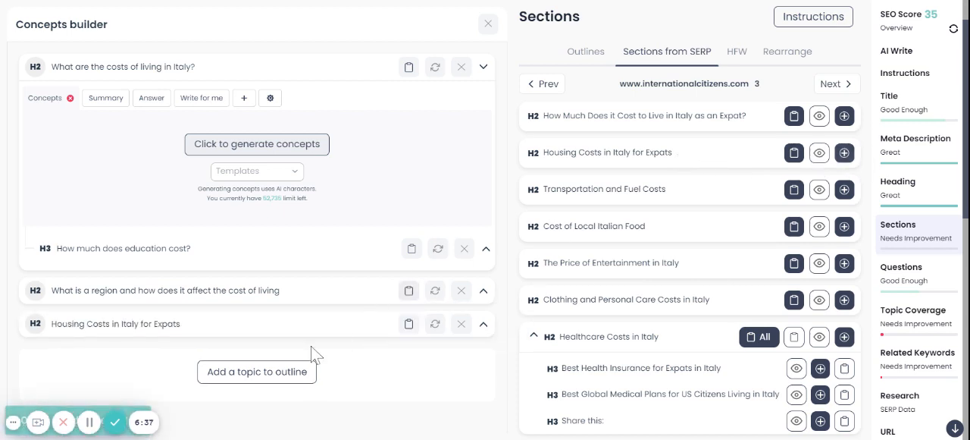
{"action": "left_click_drag", "start_coordinate": [265, 328], "coordinate": [270, 256]}
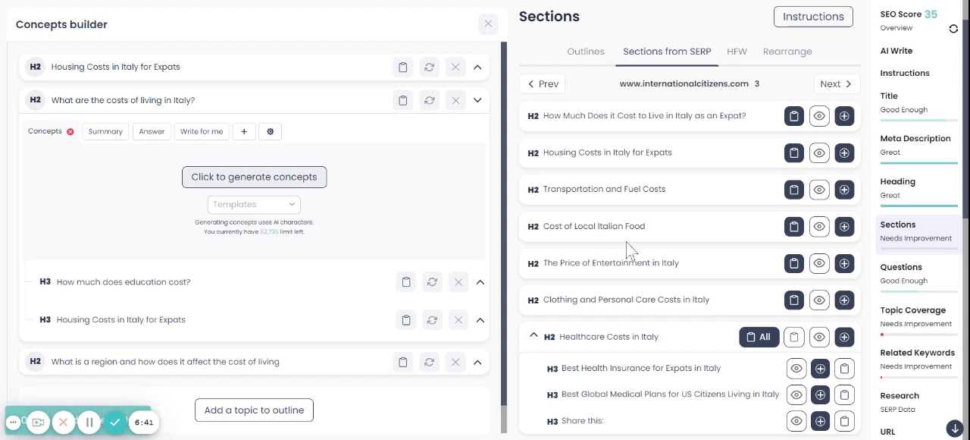
Add "Cost of Local Italian Food" to the outline and nest it as an H3 under the Italy living costs section
{"action": "scroll", "coordinate": [720, 246], "scroll_direction": "down", "scroll_amount": 1}
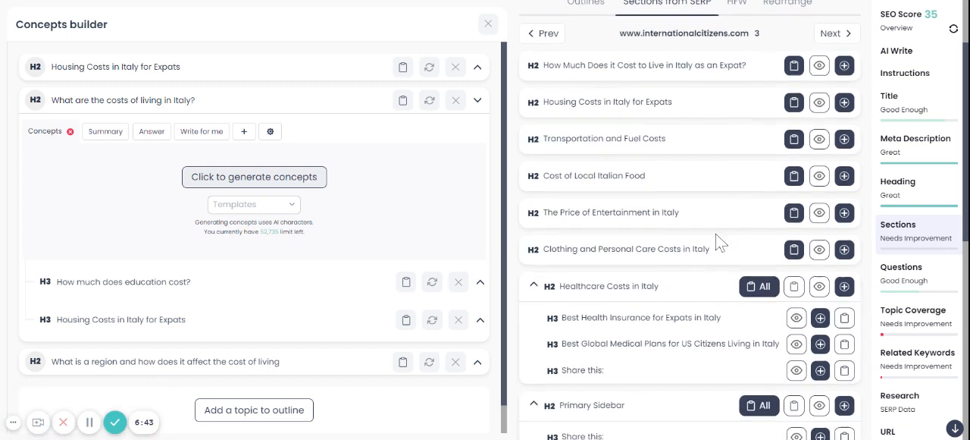
{"action": "left_click", "coordinate": [843, 176]}
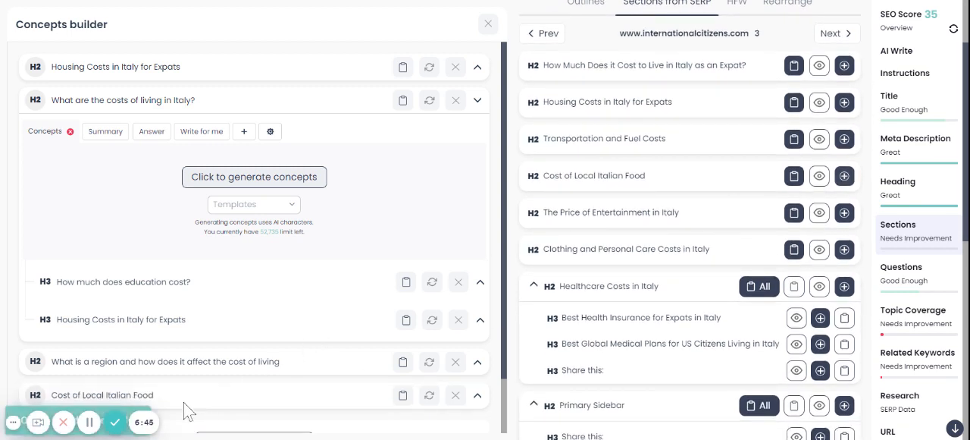
{"action": "left_click_drag", "start_coordinate": [185, 403], "coordinate": [201, 312]}
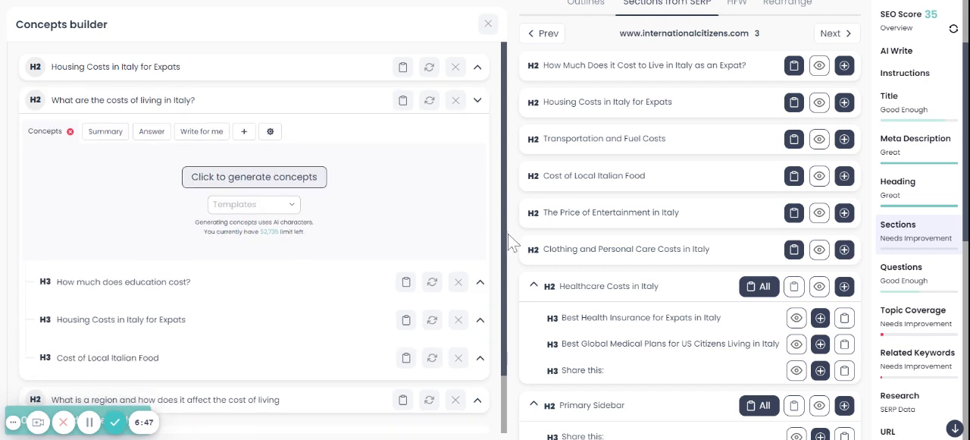
Add "Transportation and Fuel Costs" to the outline and nest it as an H3 under the Italy living costs section
{"action": "left_click", "coordinate": [844, 140]}
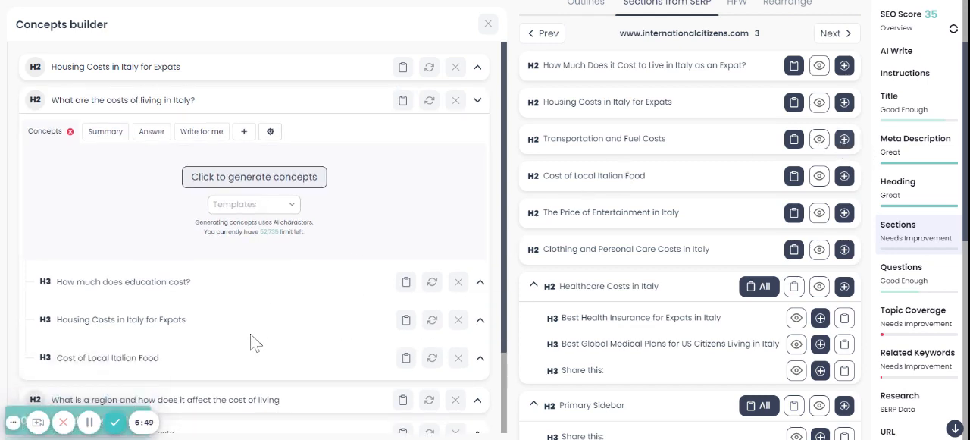
{"action": "scroll", "coordinate": [255, 342], "scroll_direction": "down", "scroll_amount": 2}
{"action": "left_click_drag", "start_coordinate": [193, 331], "coordinate": [310, 208]}
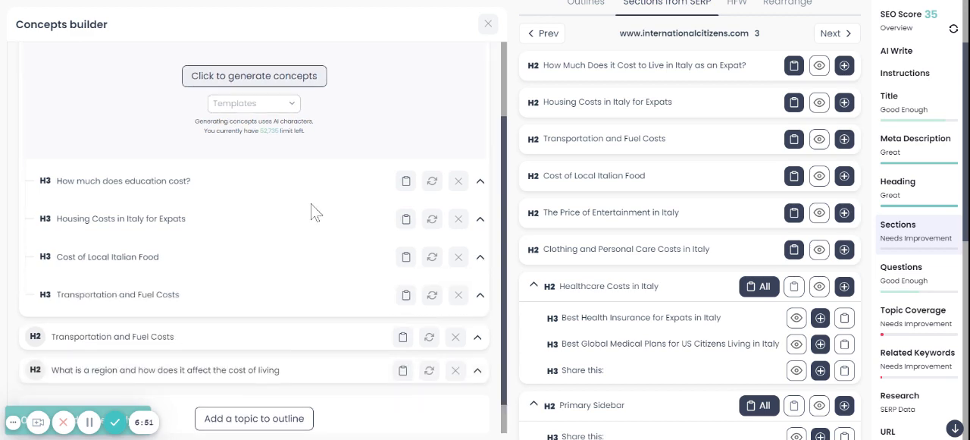
{"action": "scroll", "coordinate": [665, 152], "scroll_direction": "down", "scroll_amount": 1}
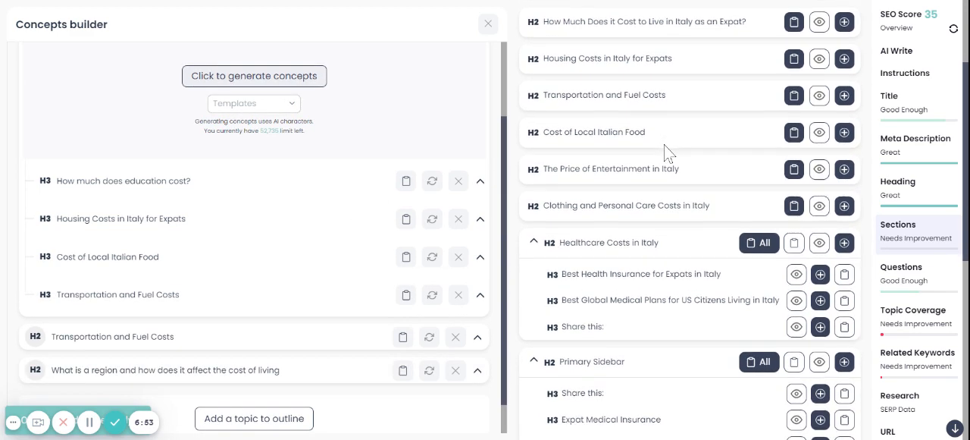
{"action": "left_click", "coordinate": [844, 170]}
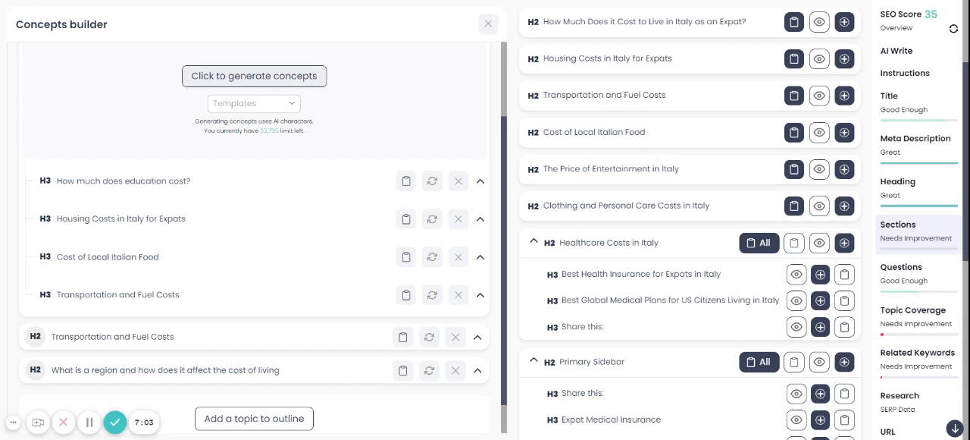
{"action": "scroll", "coordinate": [595, 180], "scroll_direction": "down", "scroll_amount": 5}
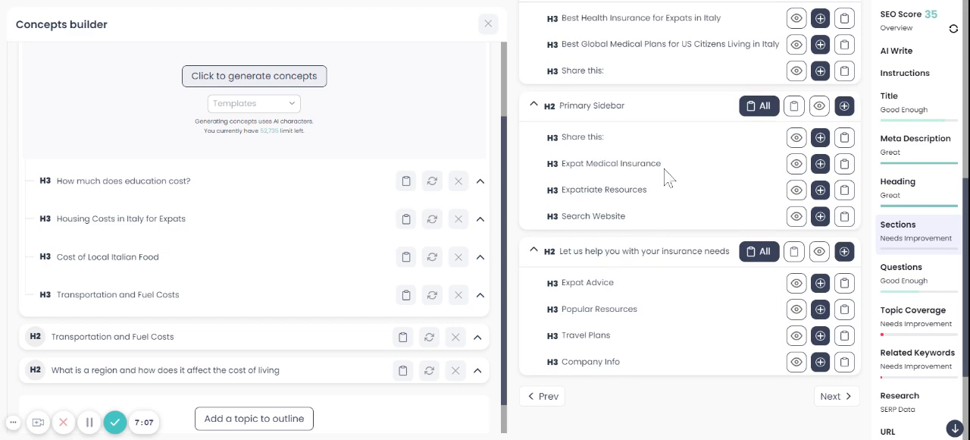
{"action": "scroll", "coordinate": [664, 175], "scroll_direction": "down", "scroll_amount": 1}
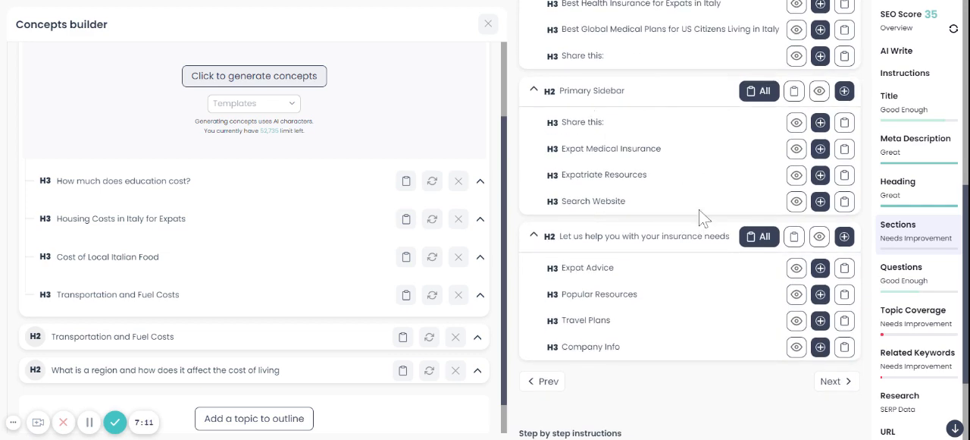
{"action": "scroll", "coordinate": [659, 200], "scroll_direction": "up", "scroll_amount": 5}
{"action": "scroll", "coordinate": [647, 199], "scroll_direction": "up", "scroll_amount": 1}
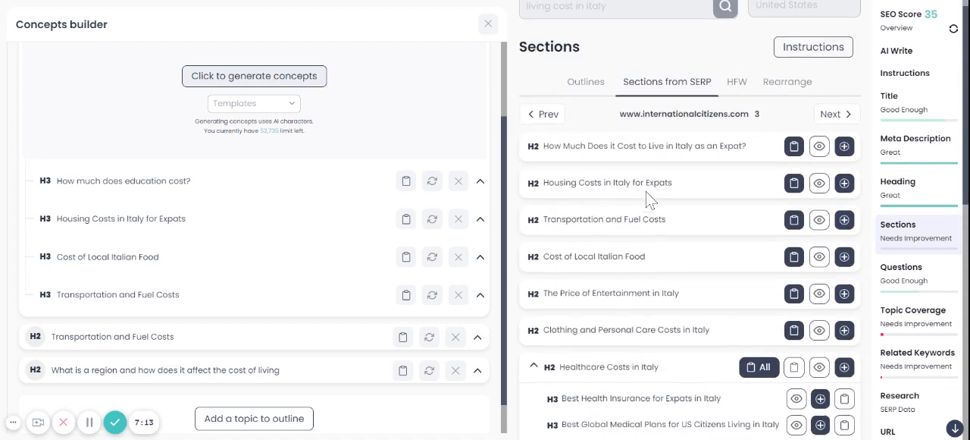
{"action": "scroll", "coordinate": [648, 198], "scroll_direction": "down", "scroll_amount": 3}
{"action": "scroll", "coordinate": [648, 198], "scroll_direction": "up", "scroll_amount": 4}
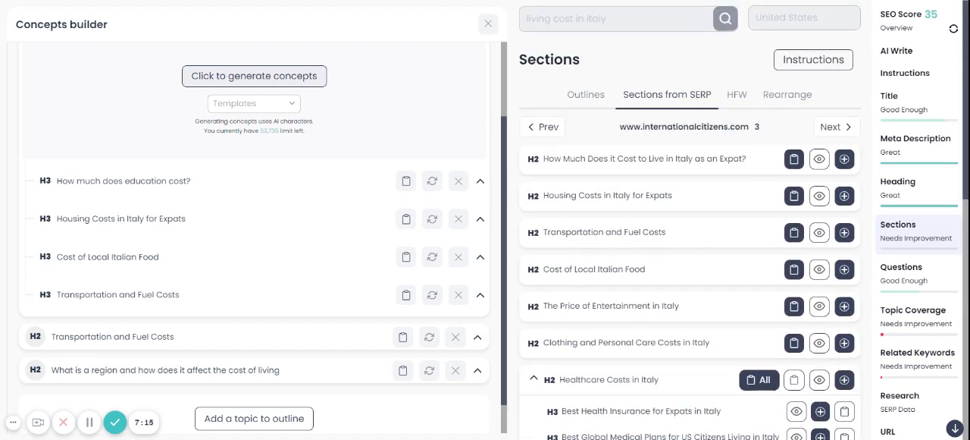
{"action": "left_click", "coordinate": [847, 129]}
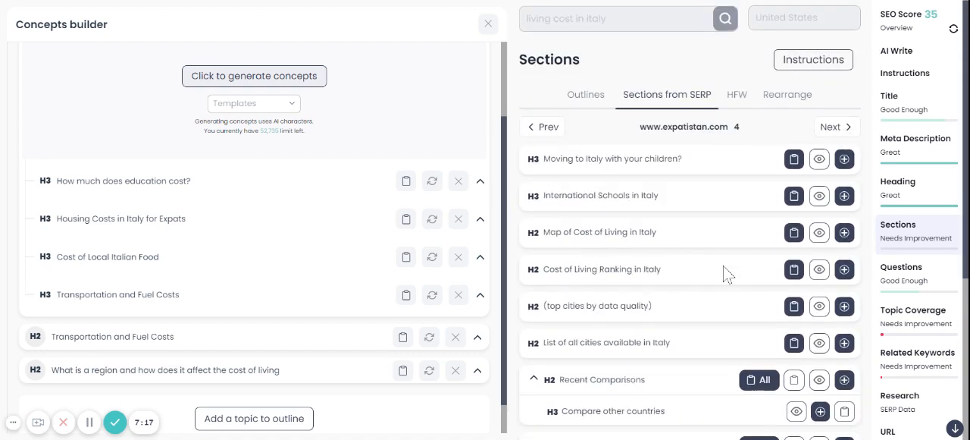
{"action": "scroll", "coordinate": [728, 273], "scroll_direction": "down", "scroll_amount": 1}
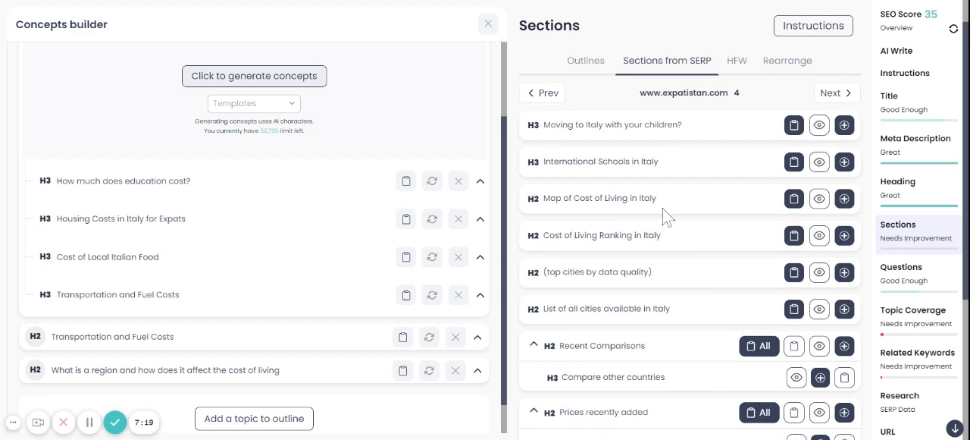
{"action": "scroll", "coordinate": [696, 267], "scroll_direction": "down", "scroll_amount": 4}
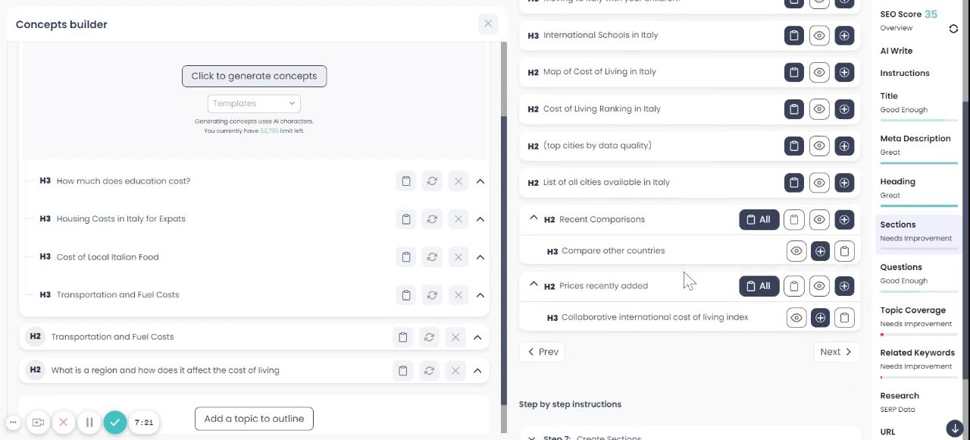
{"action": "scroll", "coordinate": [687, 280], "scroll_direction": "up", "scroll_amount": 5}
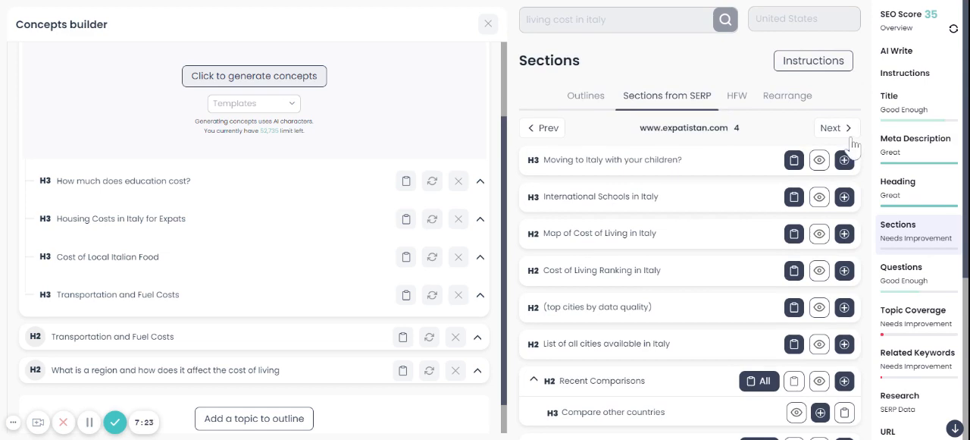
Advance through the competitor SERP results to thevisaproject.com and examine its section headings for usable topics
{"action": "left_click", "coordinate": [842, 132]}
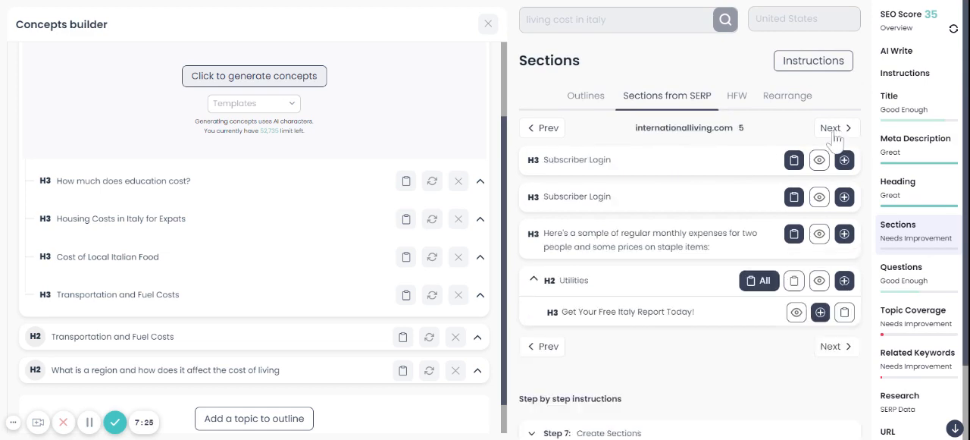
{"action": "left_click", "coordinate": [834, 131]}
{"action": "left_click", "coordinate": [833, 130]}
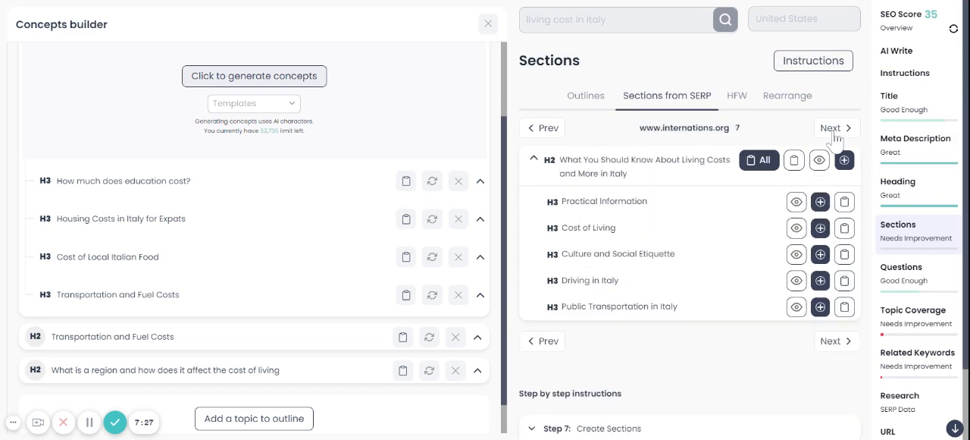
{"action": "left_click", "coordinate": [834, 131]}
{"action": "scroll", "coordinate": [717, 241], "scroll_direction": "down", "scroll_amount": 5}
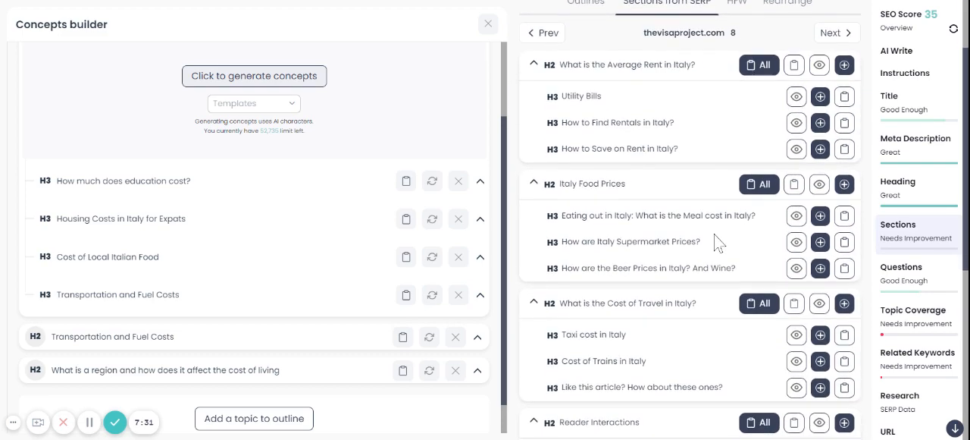
{"action": "scroll", "coordinate": [717, 241], "scroll_direction": "down", "scroll_amount": 1}
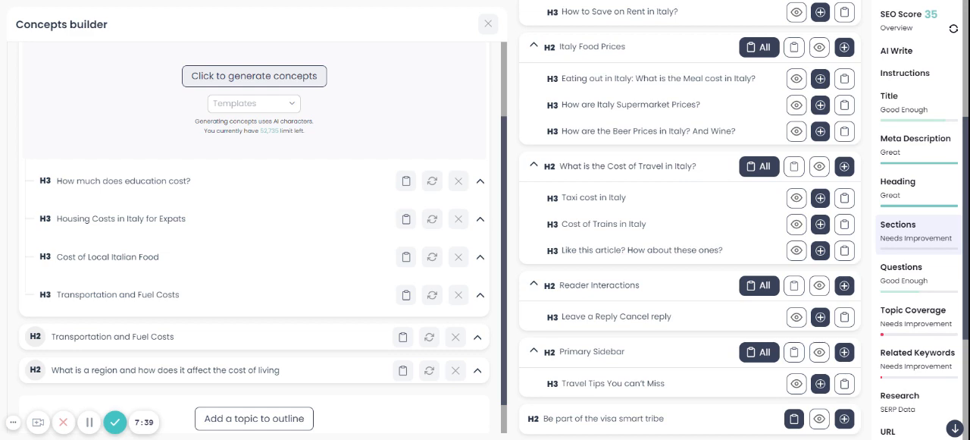
Copy thevisaproject.com's heading "What is the Cost of Travel in Italy?" and shorten the H3 "Transportation and Fuel Costs" to "Fuel Costs"
{"action": "left_click_drag", "start_coordinate": [560, 166], "coordinate": [696, 166]}
{"action": "key", "text": "ctrl+c"}
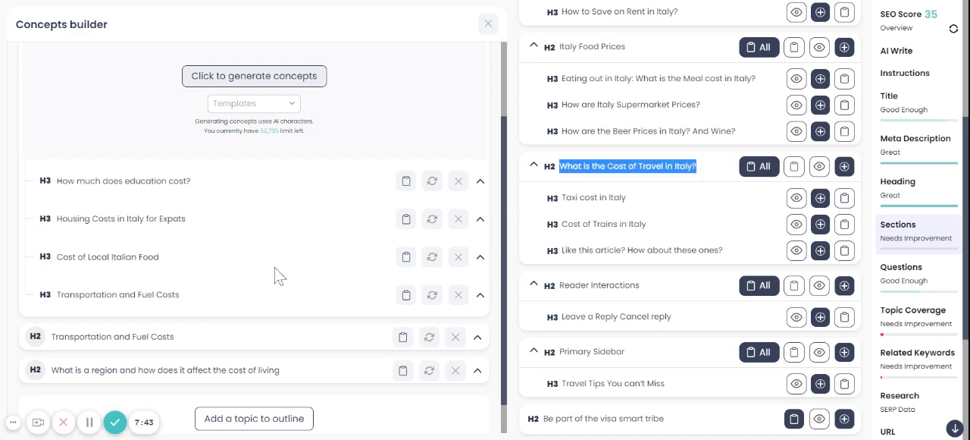
{"action": "left_click", "coordinate": [153, 297]}
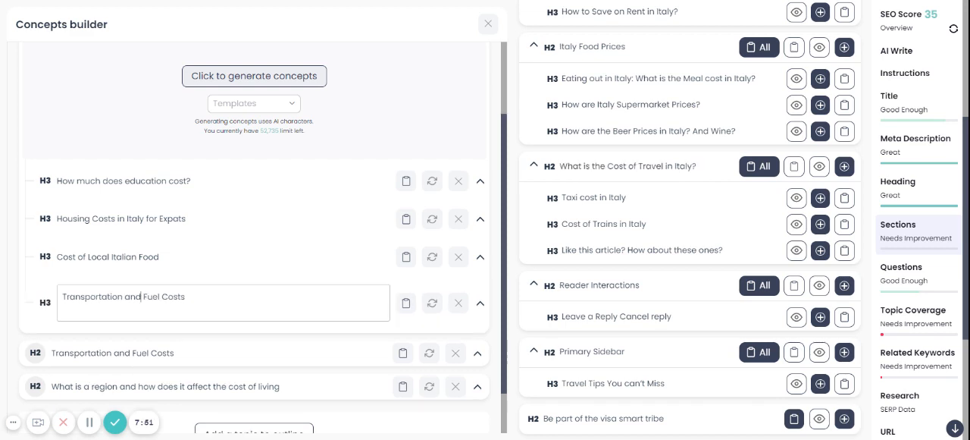
{"action": "left_click_drag", "start_coordinate": [143, 296], "coordinate": [62, 296]}
{"action": "key", "text": "BackSpace"}
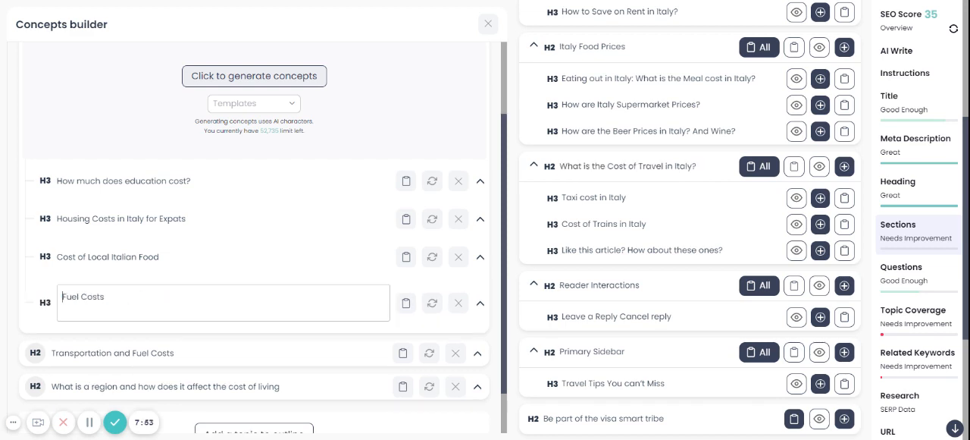
{"action": "left_click", "coordinate": [138, 346]}
Add the copied topic "What is the Cost of Travel in Italy?" to the outline and nest it as an H3 below "Fuel Costs"
{"action": "scroll", "coordinate": [177, 332], "scroll_direction": "down", "scroll_amount": 1}
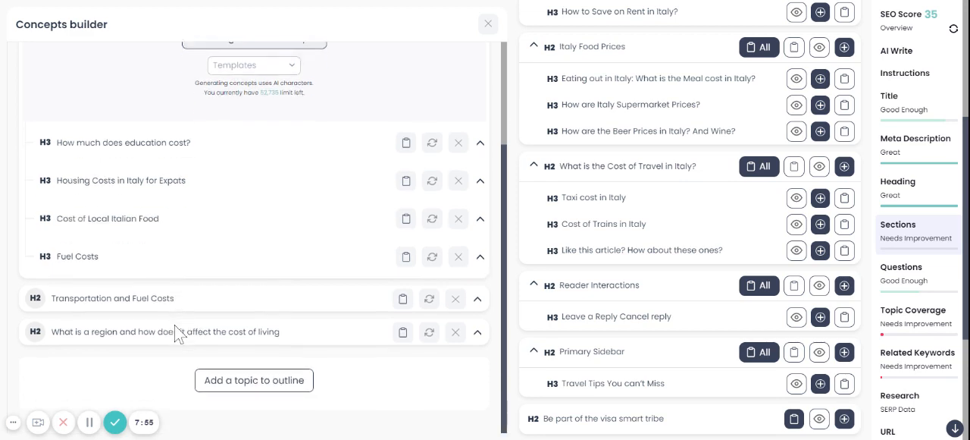
{"action": "left_click", "coordinate": [254, 380]}
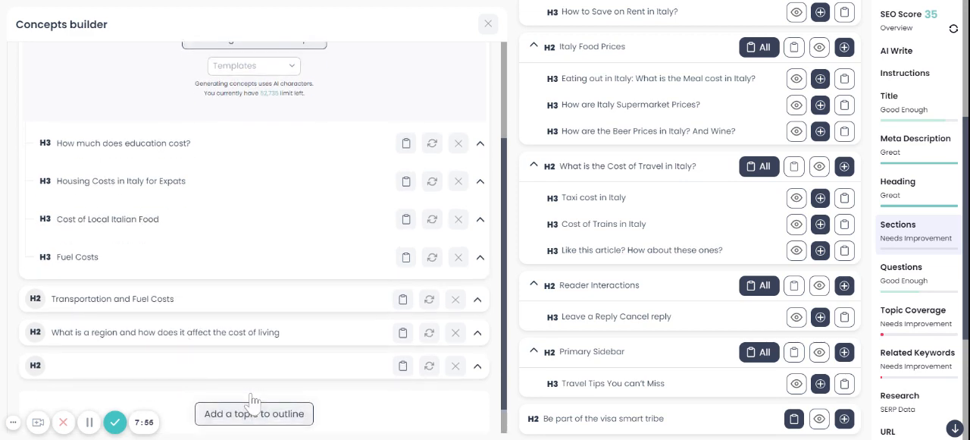
{"action": "left_click", "coordinate": [153, 364]}
{"action": "key", "text": "ctrl+v"}
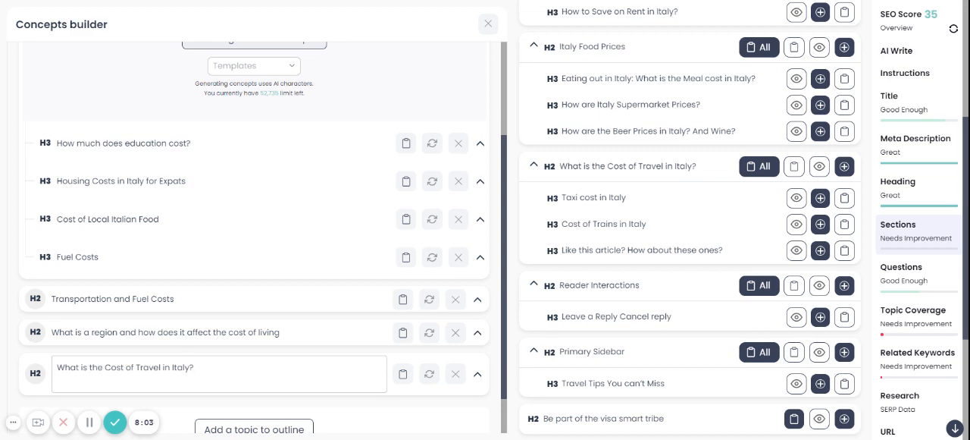
{"action": "key", "text": "Return"}
{"action": "left_click", "coordinate": [213, 404]}
{"action": "left_click_drag", "start_coordinate": [159, 364], "coordinate": [182, 273]}
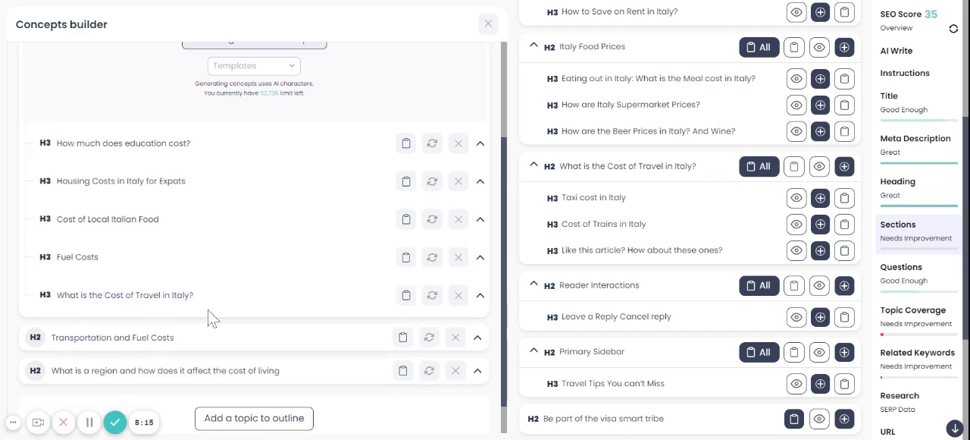
{"action": "scroll", "coordinate": [686, 303], "scroll_direction": "down", "scroll_amount": 2}
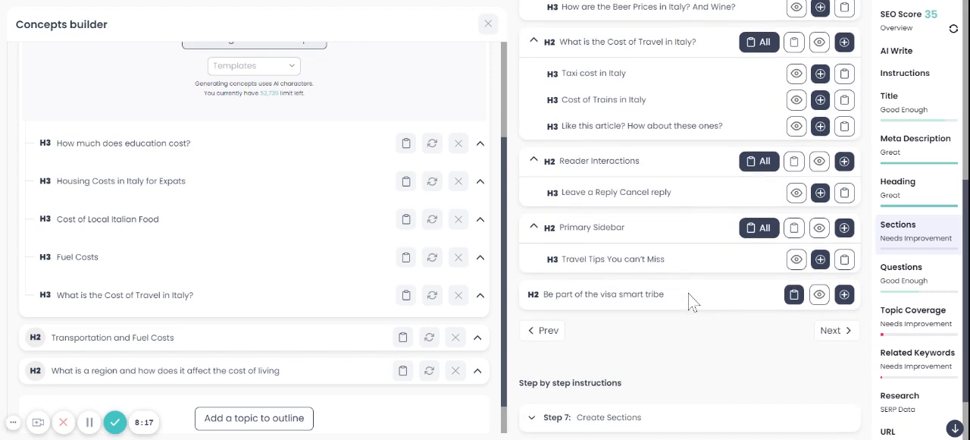
{"action": "scroll", "coordinate": [688, 304], "scroll_direction": "up", "scroll_amount": 3}
{"action": "scroll", "coordinate": [690, 301], "scroll_direction": "up", "scroll_amount": 2}
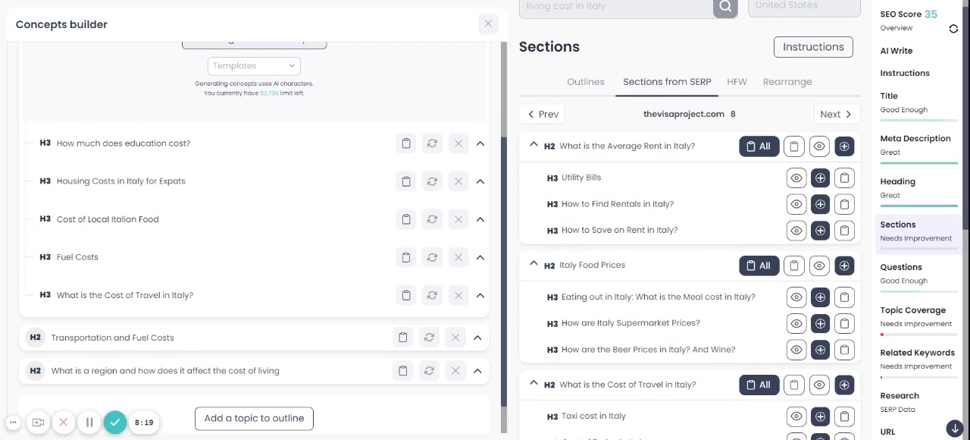
{"action": "scroll", "coordinate": [670, 315], "scroll_direction": "down", "scroll_amount": 1}
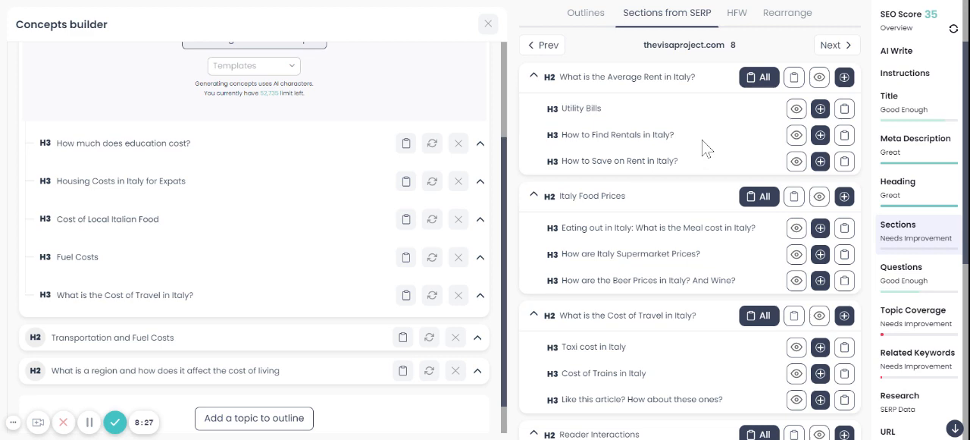
{"action": "left_click", "coordinate": [843, 54]}
{"action": "scroll", "coordinate": [688, 284], "scroll_direction": "down", "scroll_amount": 3}
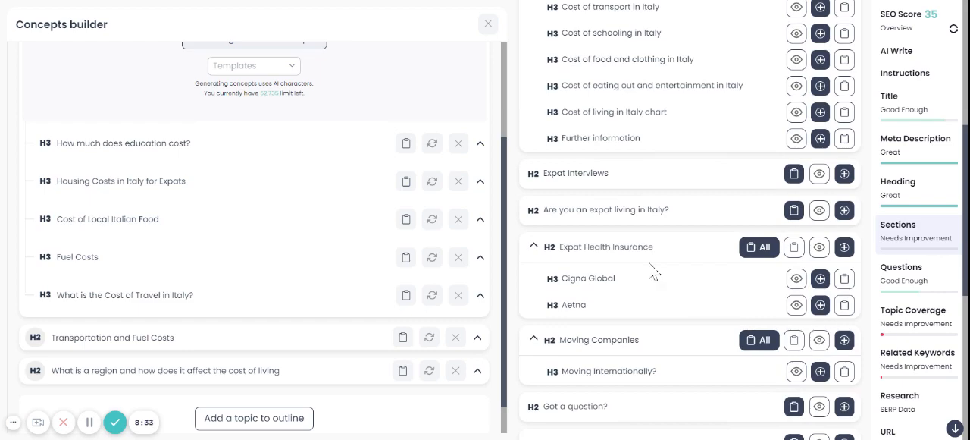
{"action": "scroll", "coordinate": [671, 276], "scroll_direction": "down", "scroll_amount": 1}
{"action": "scroll", "coordinate": [672, 276], "scroll_direction": "up", "scroll_amount": 4}
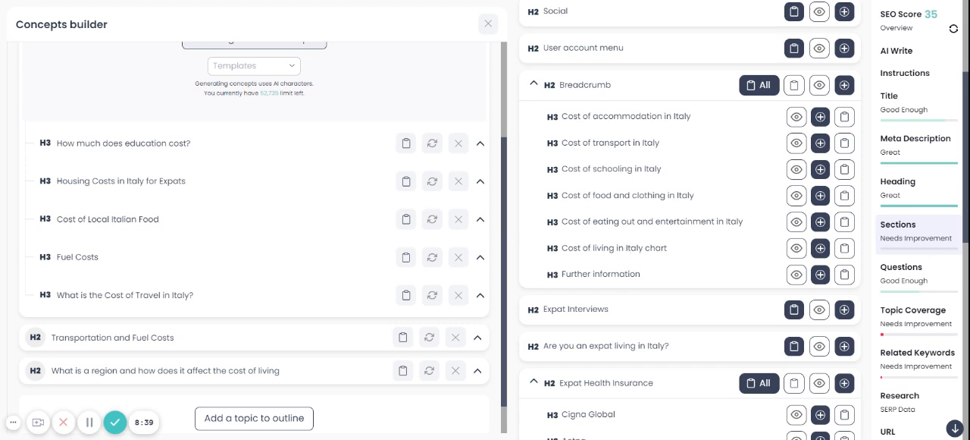
{"action": "scroll", "coordinate": [766, 78], "scroll_direction": "up", "scroll_amount": 2}
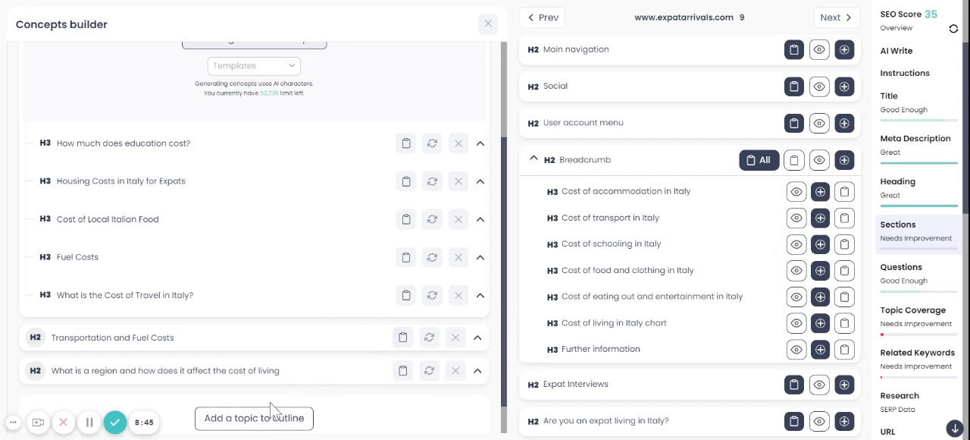
Add the topic "Cost of health insurance in Italy" to the outline and nest it as an H3 under the Italy living costs section
{"action": "left_click", "coordinate": [243, 419]}
{"action": "left_click", "coordinate": [207, 403]}
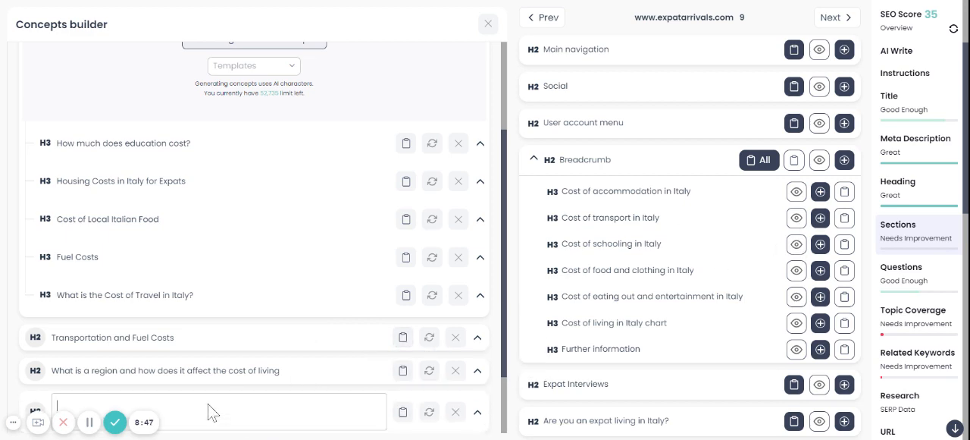
{"action": "type", "text": "Co"}
{"action": "type", "text": "Co"}
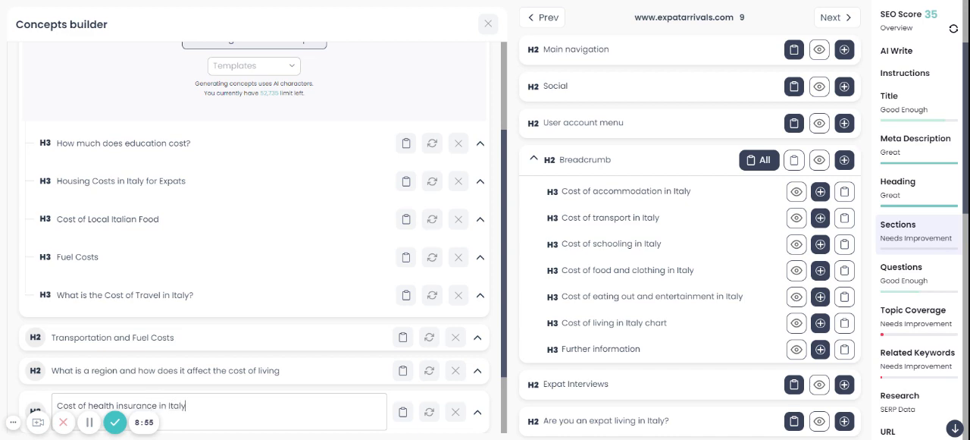
{"action": "left_click", "coordinate": [383, 438]}
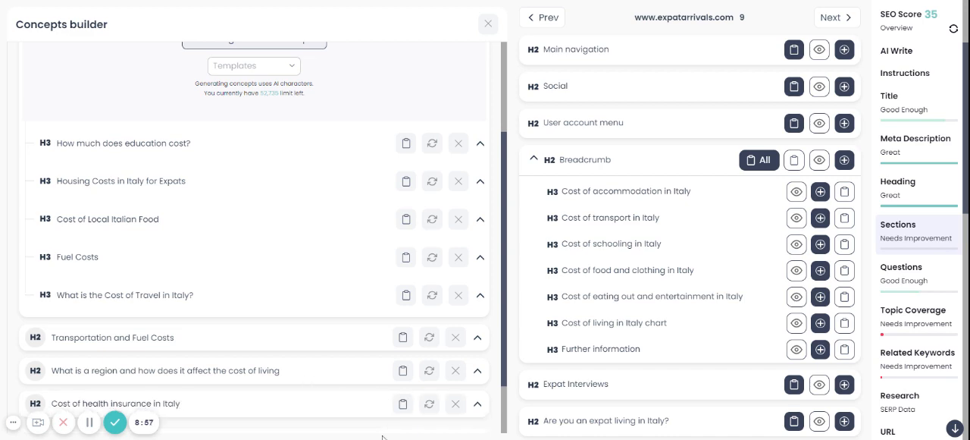
{"action": "left_click_drag", "start_coordinate": [254, 398], "coordinate": [249, 245]}
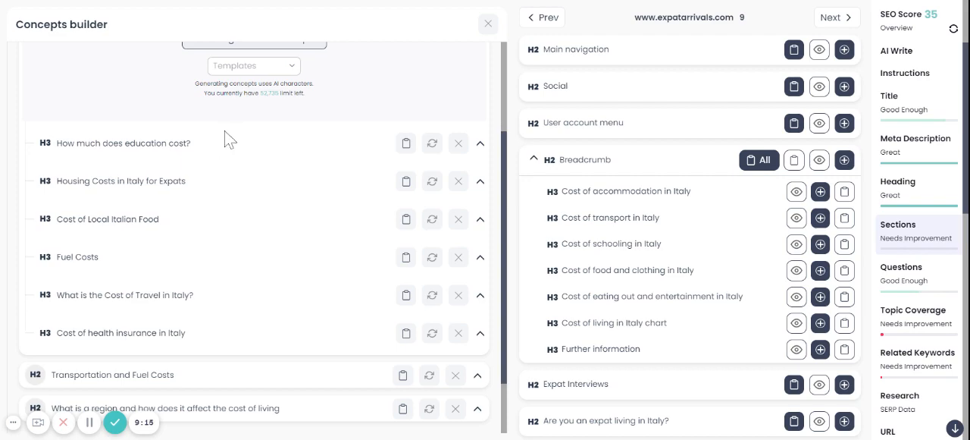
{"action": "scroll", "coordinate": [650, 169], "scroll_direction": "down", "scroll_amount": 1}
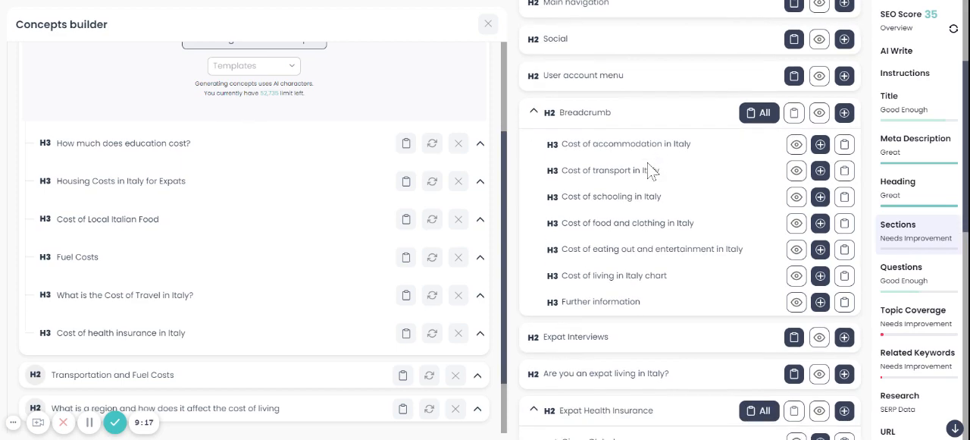
{"action": "scroll", "coordinate": [650, 170], "scroll_direction": "down", "scroll_amount": 1}
{"action": "scroll", "coordinate": [650, 170], "scroll_direction": "down", "scroll_amount": 5}
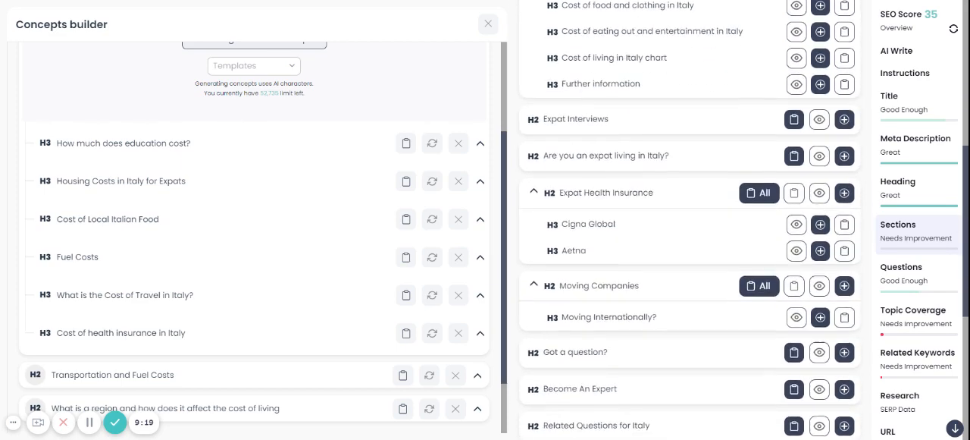
{"action": "scroll", "coordinate": [643, 158], "scroll_direction": "down", "scroll_amount": 1}
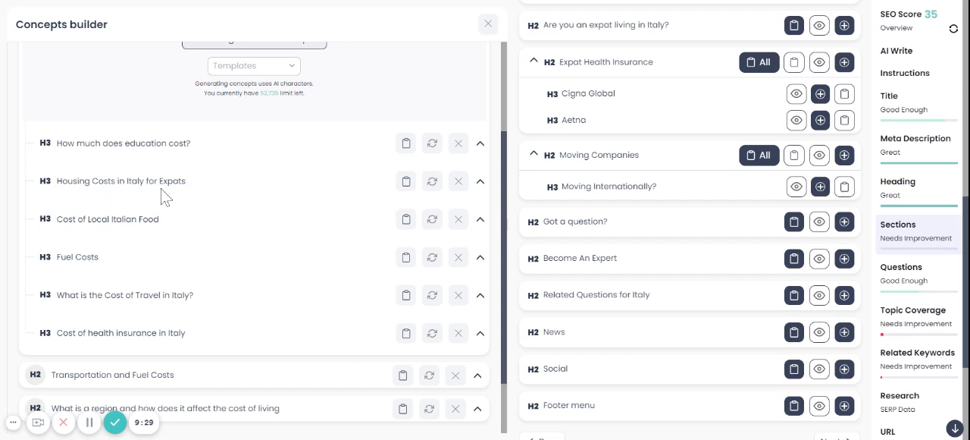
{"action": "scroll", "coordinate": [690, 227], "scroll_direction": "up", "scroll_amount": 10}
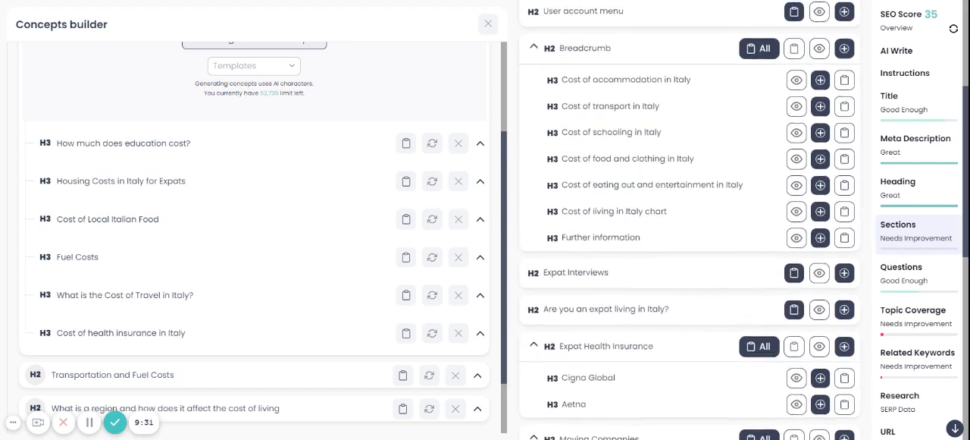
{"action": "scroll", "coordinate": [690, 228], "scroll_direction": "up", "scroll_amount": 2}
{"action": "left_click", "coordinate": [840, 115]}
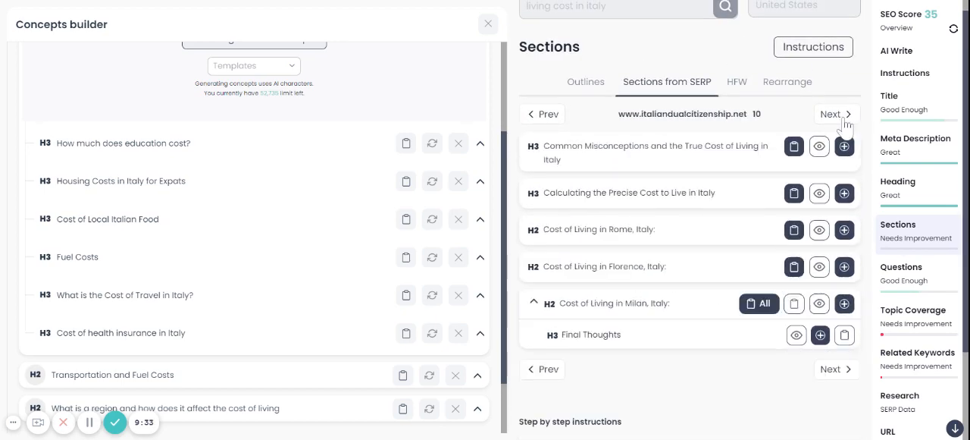
{"action": "scroll", "coordinate": [679, 215], "scroll_direction": "down", "scroll_amount": 1}
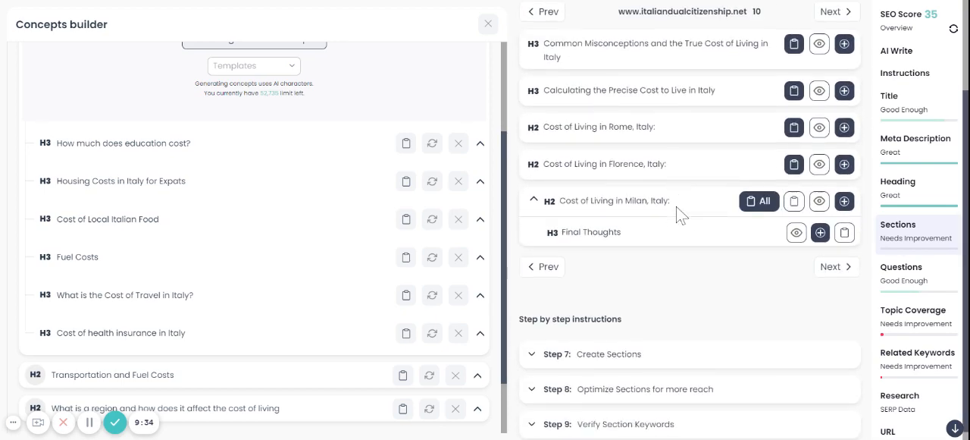
{"action": "left_click", "coordinate": [833, 13]}
{"action": "scroll", "coordinate": [689, 220], "scroll_direction": "down", "scroll_amount": 4}
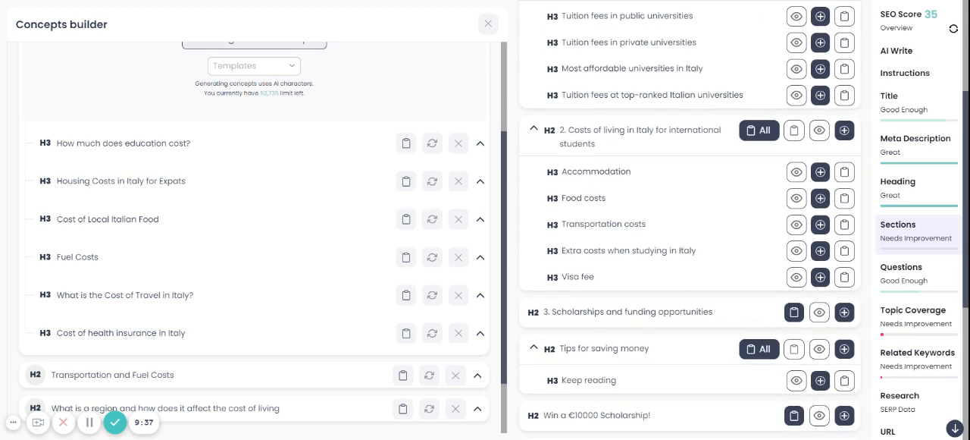
{"action": "scroll", "coordinate": [689, 220], "scroll_direction": "down", "scroll_amount": 1}
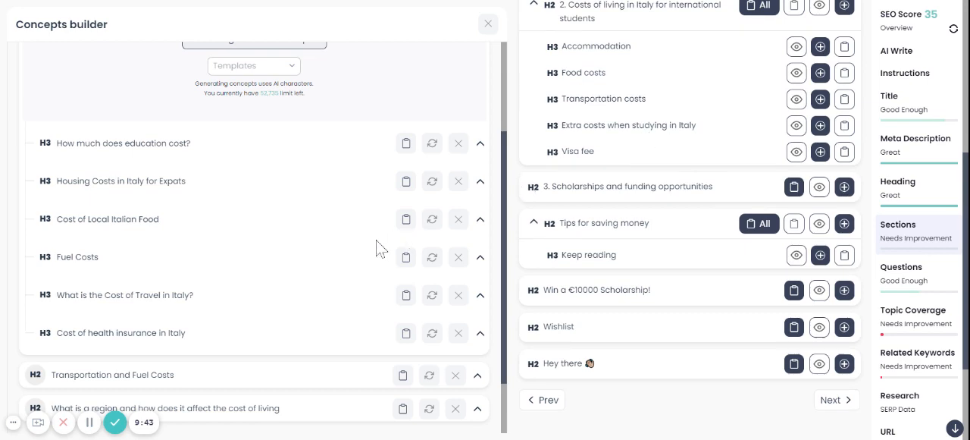
{"action": "scroll", "coordinate": [379, 245], "scroll_direction": "down", "scroll_amount": 1}
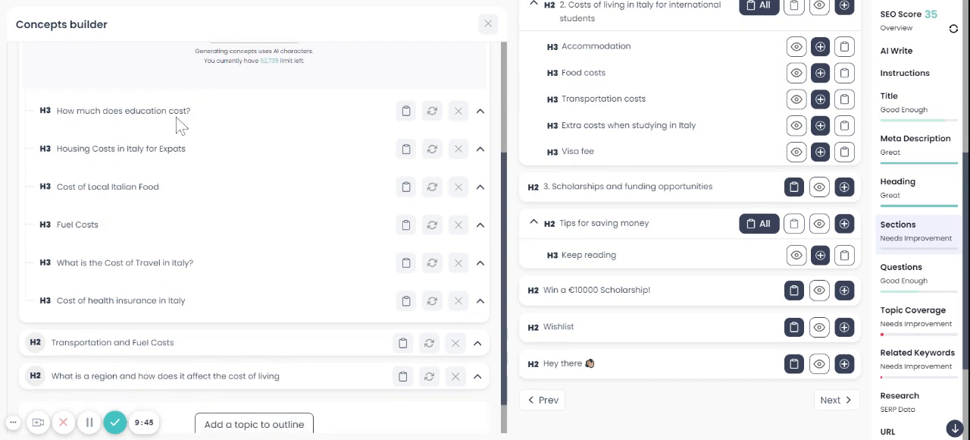
{"action": "scroll", "coordinate": [650, 179], "scroll_direction": "up", "scroll_amount": 8}
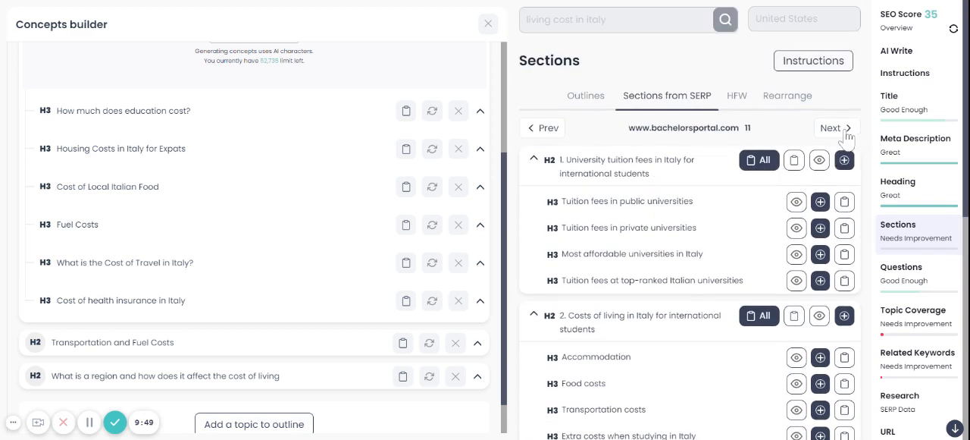
{"action": "left_click", "coordinate": [844, 132]}
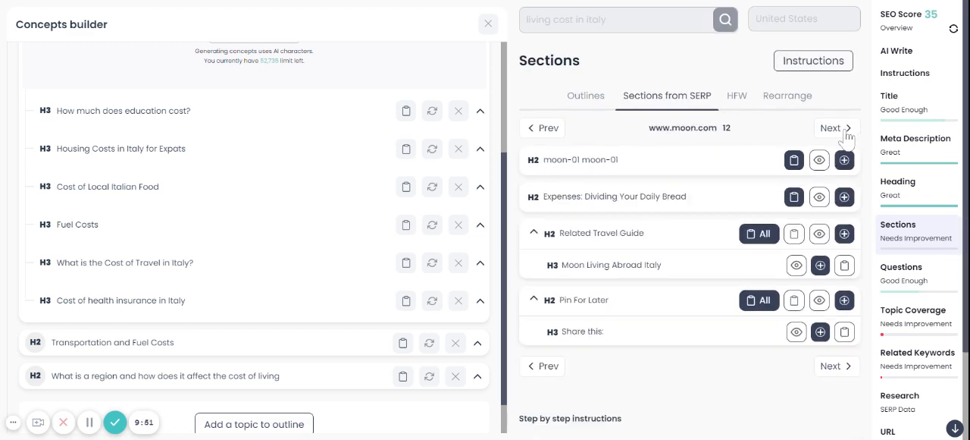
{"action": "left_click", "coordinate": [847, 137]}
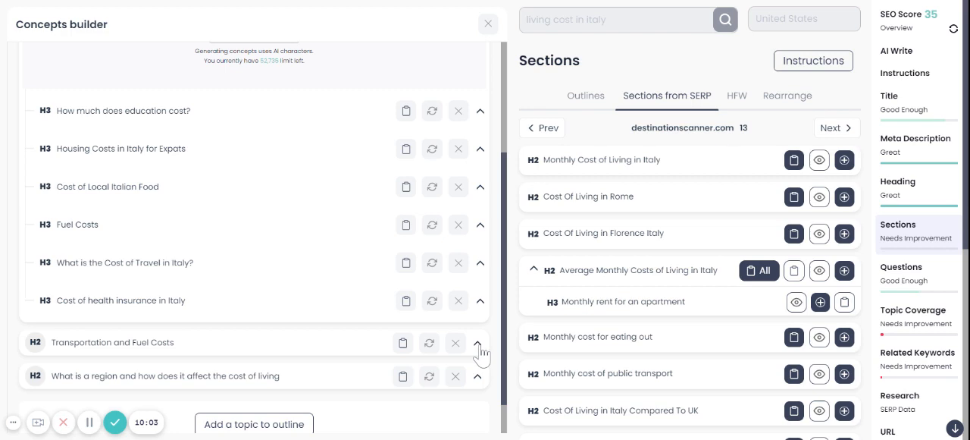
Check the subtopics nested under the region cost-of-living section and expand "Transportation and Fuel Costs" in the Concepts builder
{"action": "scroll", "coordinate": [457, 398], "scroll_direction": "down", "scroll_amount": 1}
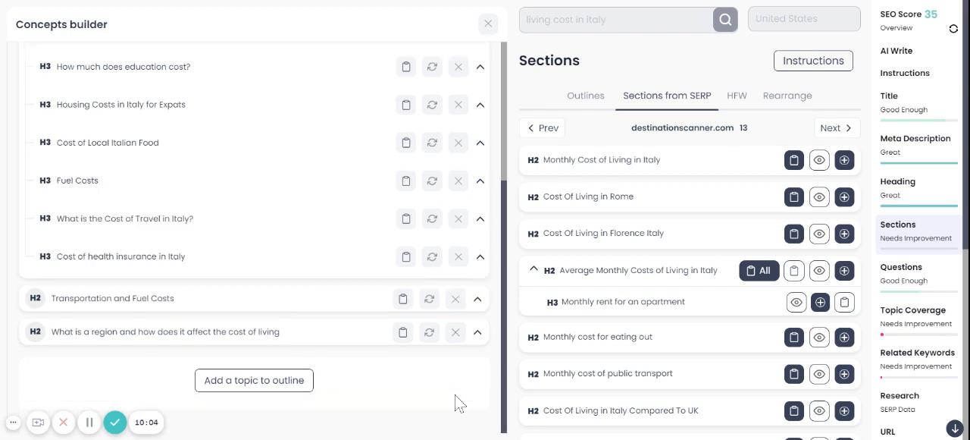
{"action": "left_click", "coordinate": [479, 341]}
{"action": "scroll", "coordinate": [448, 368], "scroll_direction": "down", "scroll_amount": 5}
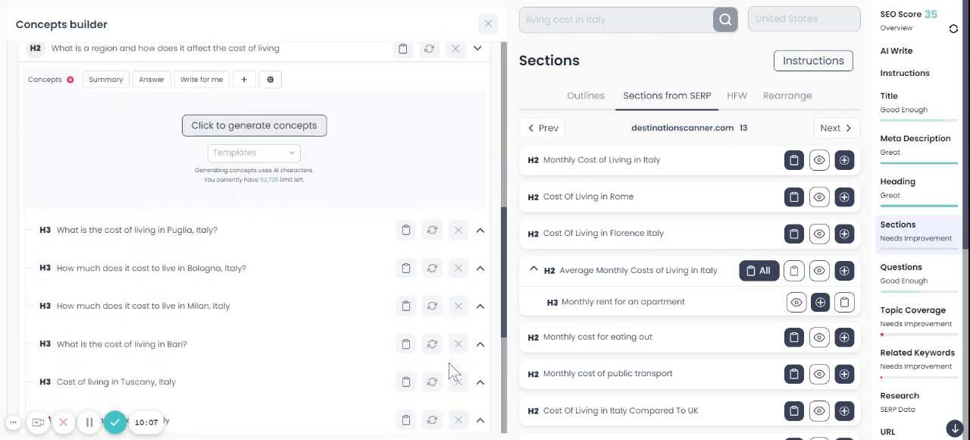
{"action": "scroll", "coordinate": [433, 287], "scroll_direction": "down", "scroll_amount": 2}
{"action": "scroll", "coordinate": [433, 286], "scroll_direction": "up", "scroll_amount": 5}
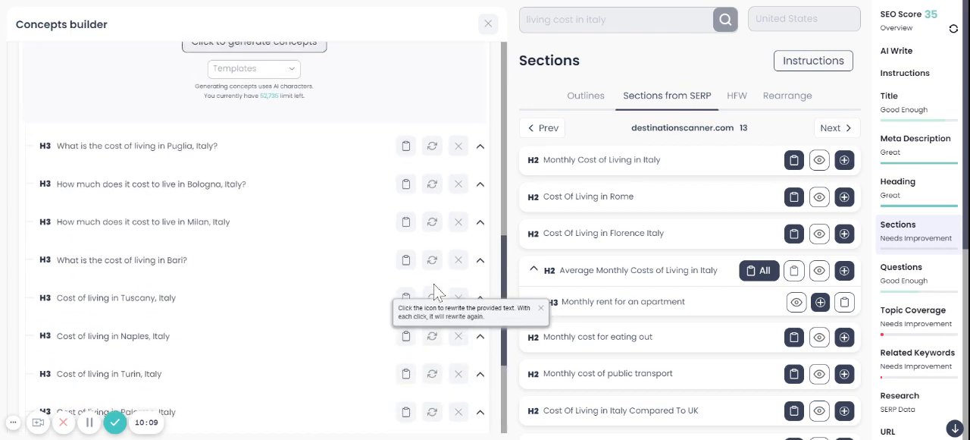
{"action": "scroll", "coordinate": [434, 284], "scroll_direction": "up", "scroll_amount": 4}
{"action": "left_click", "coordinate": [478, 331]}
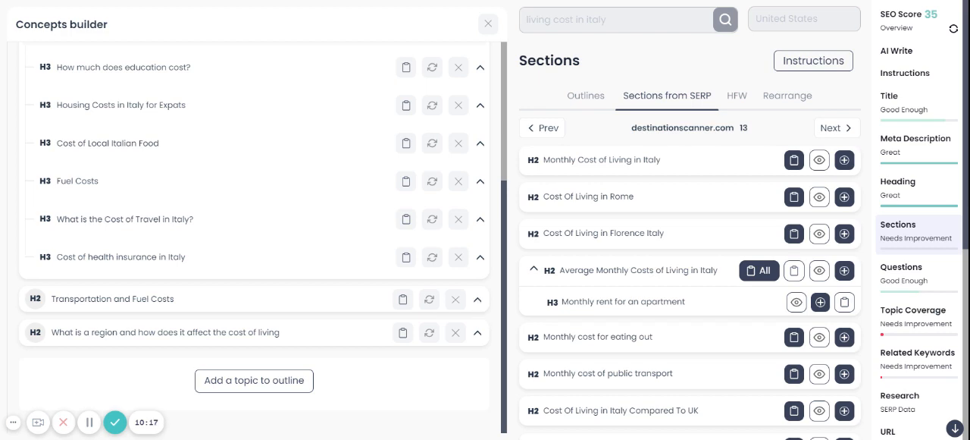
{"action": "left_click", "coordinate": [477, 298]}
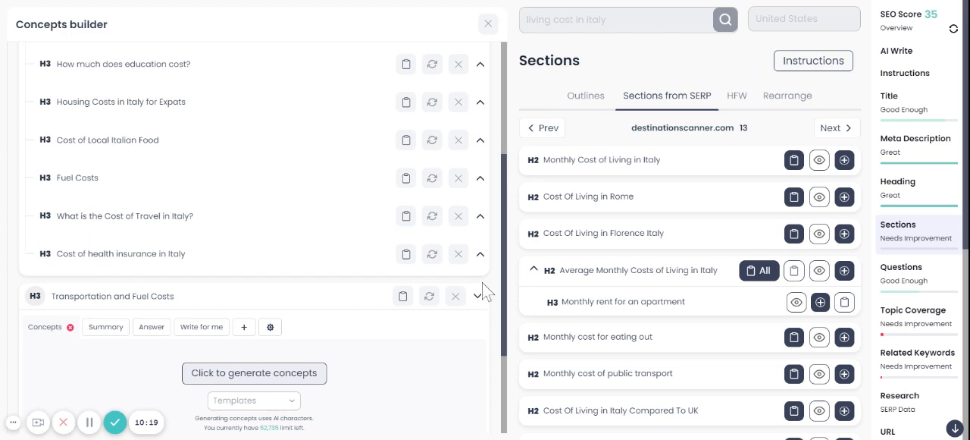
Close the Concepts builder and bring up the article's outline in the Sections view
{"action": "left_click", "coordinate": [487, 23]}
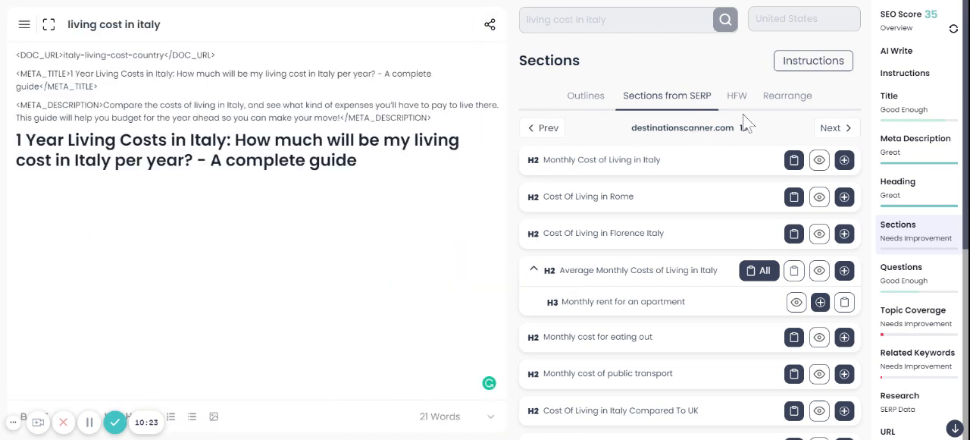
{"action": "left_click", "coordinate": [932, 81]}
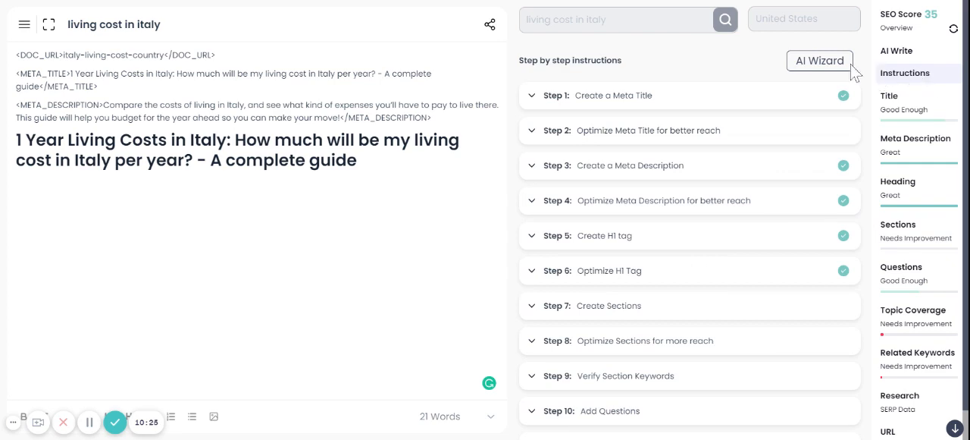
{"action": "left_click", "coordinate": [928, 278]}
{"action": "left_click", "coordinate": [918, 240]}
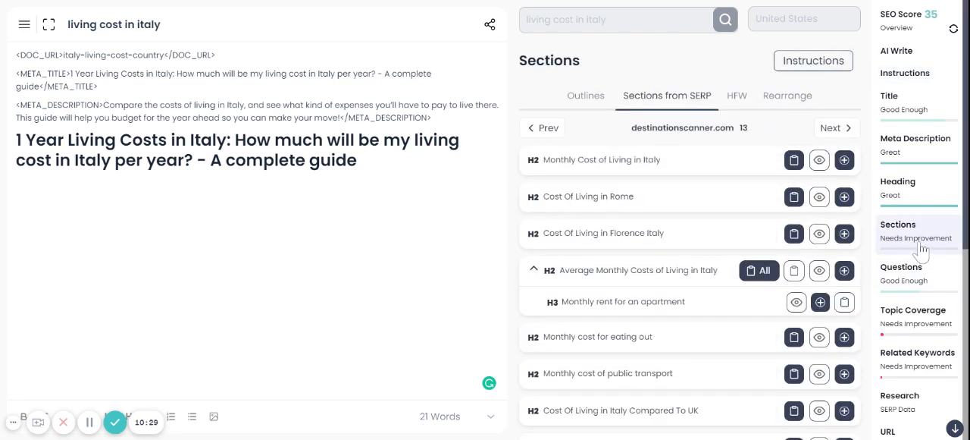
{"action": "left_click", "coordinate": [592, 105]}
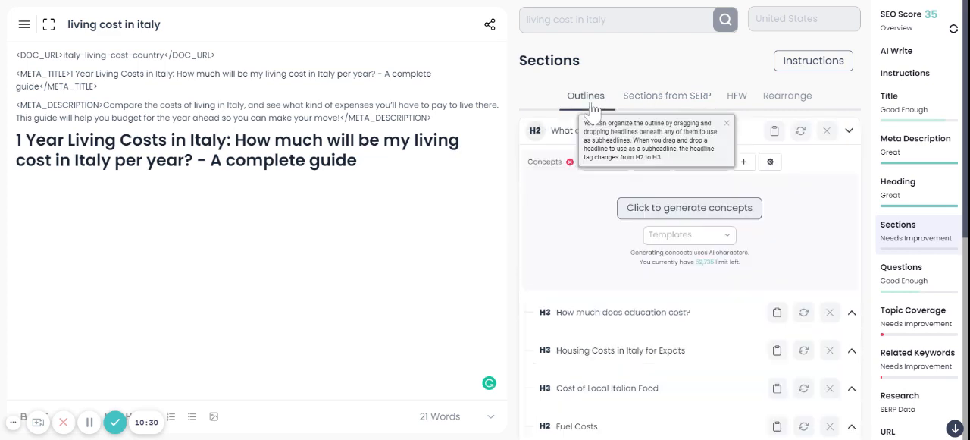
Expand the region section of the outline and review its city and region H3 topics
{"action": "scroll", "coordinate": [747, 242], "scroll_direction": "down", "scroll_amount": 5}
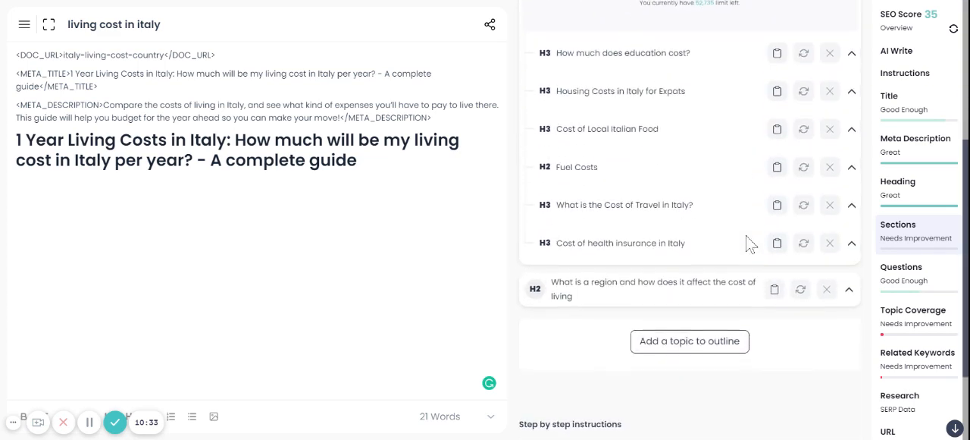
{"action": "left_click", "coordinate": [849, 269]}
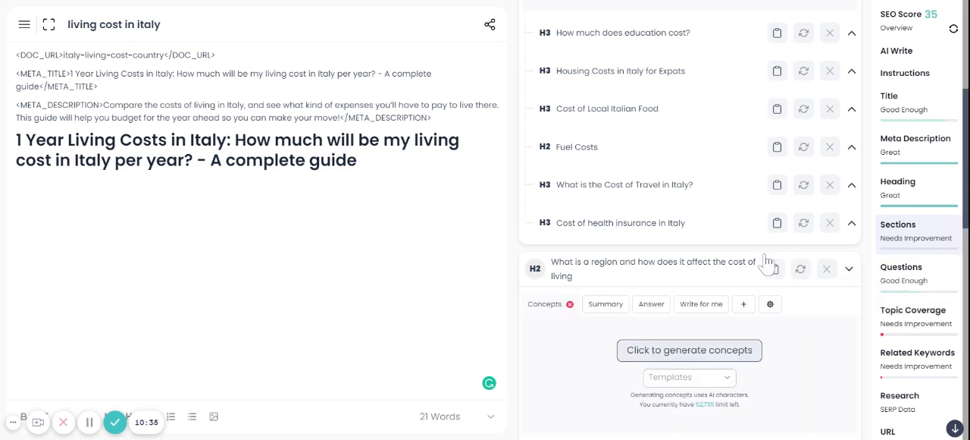
{"action": "scroll", "coordinate": [767, 258], "scroll_direction": "down", "scroll_amount": 3}
{"action": "scroll", "coordinate": [720, 242], "scroll_direction": "down", "scroll_amount": 4}
{"action": "scroll", "coordinate": [720, 243], "scroll_direction": "up", "scroll_amount": 8}
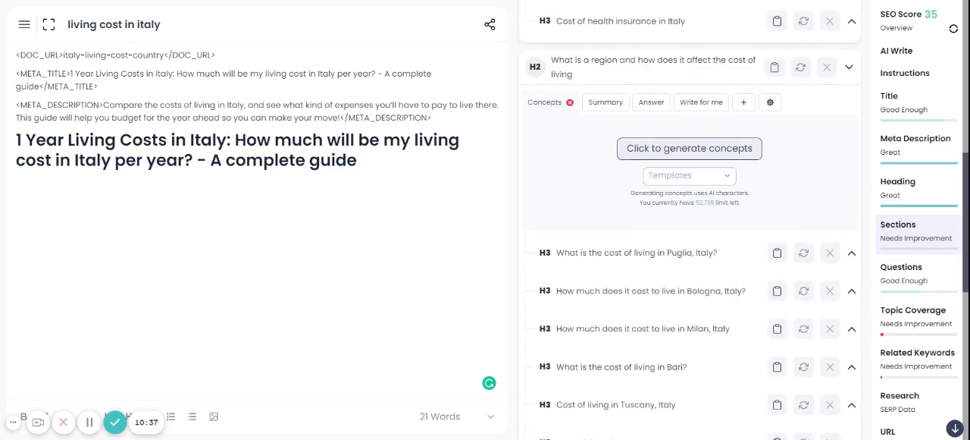
{"action": "scroll", "coordinate": [690, 227], "scroll_direction": "up", "scroll_amount": 2}
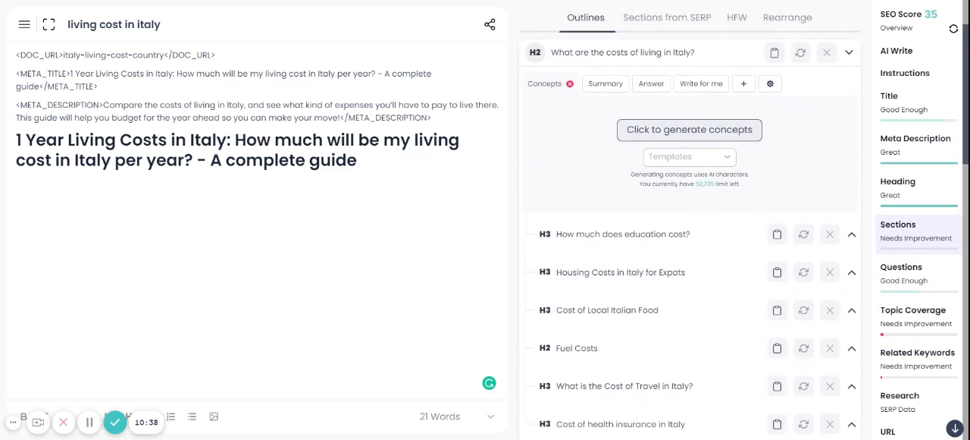
Shorten the H3 heading "How much does education cost?" to "education cost"
{"action": "left_click", "coordinate": [623, 236]}
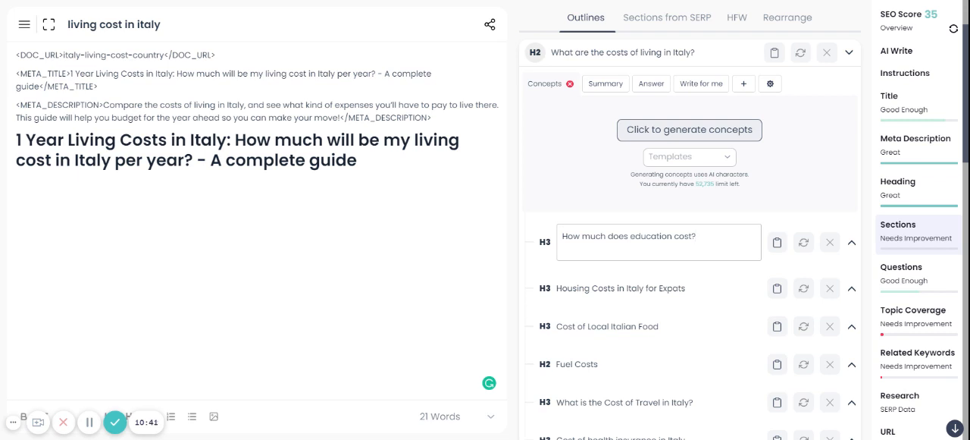
{"action": "key", "text": "shift+Home"}
{"action": "key", "text": "BackSpace"}
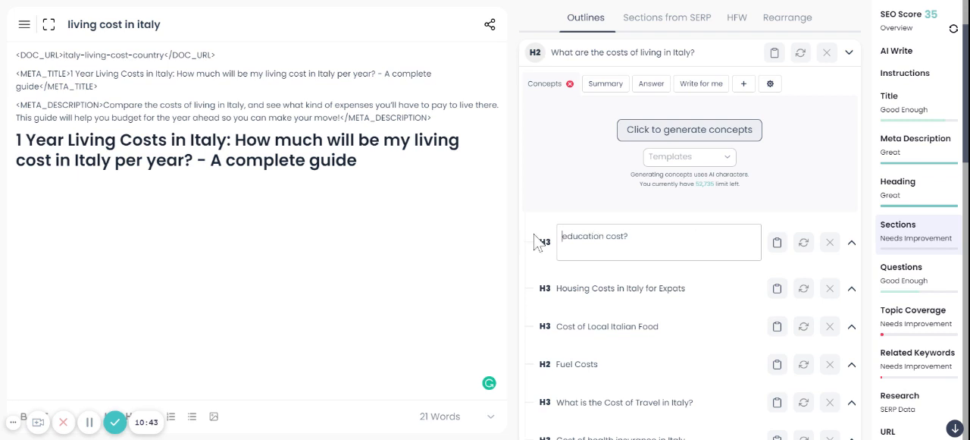
{"action": "key", "text": "End"}
{"action": "key", "text": "BackSpace"}
{"action": "left_click", "coordinate": [655, 294]}
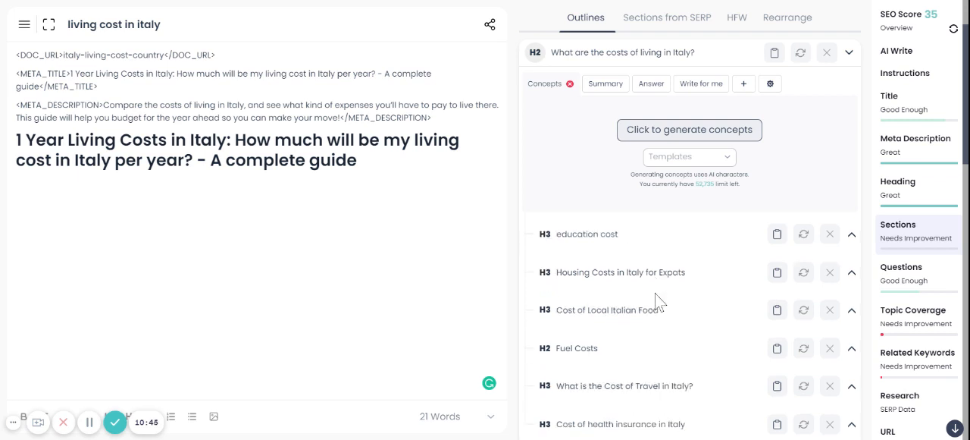
Shorten the H3 heading "Housing Costs in Italy for Expats" to "Costs for Expats"
{"action": "left_click", "coordinate": [638, 276]}
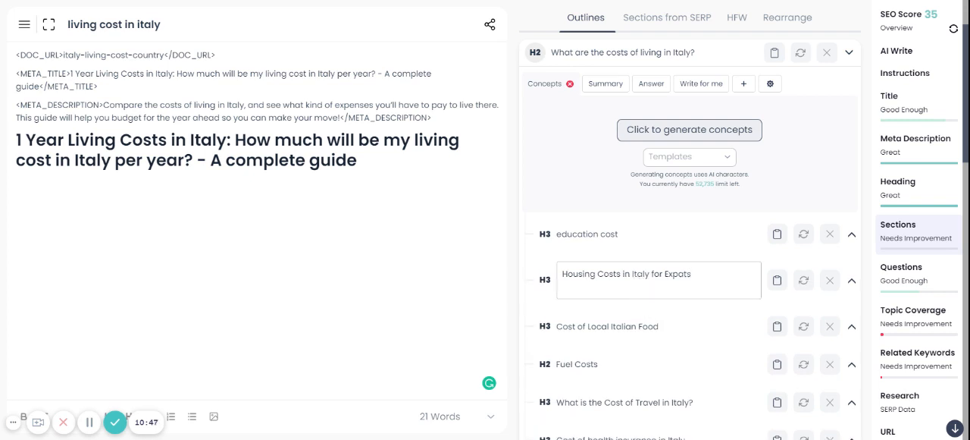
{"action": "left_click_drag", "start_coordinate": [651, 274], "coordinate": [561, 274]}
{"action": "key", "text": "BackSpace"}
{"action": "key", "text": "BackSpace"}
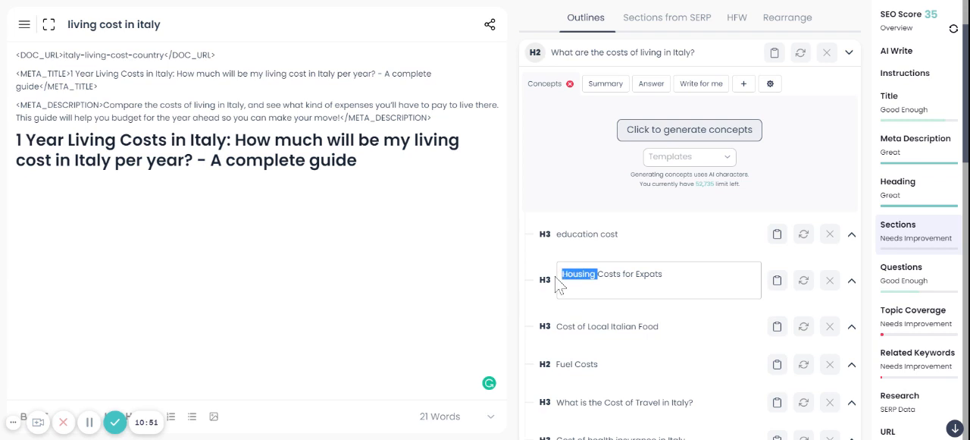
{"action": "key", "text": "BackSpace"}
{"action": "left_click", "coordinate": [611, 332]}
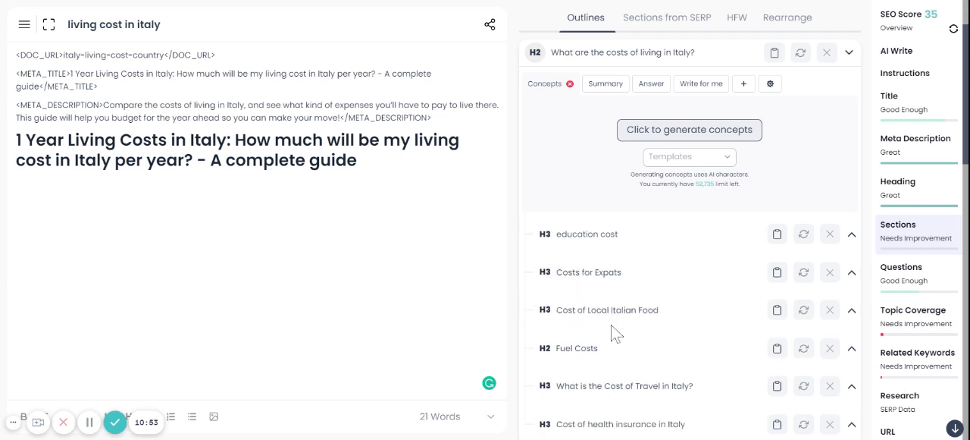
Shorten the H3 heading "Cost of Local Italian Food" to "Cost of Food"
{"action": "left_click", "coordinate": [604, 319]}
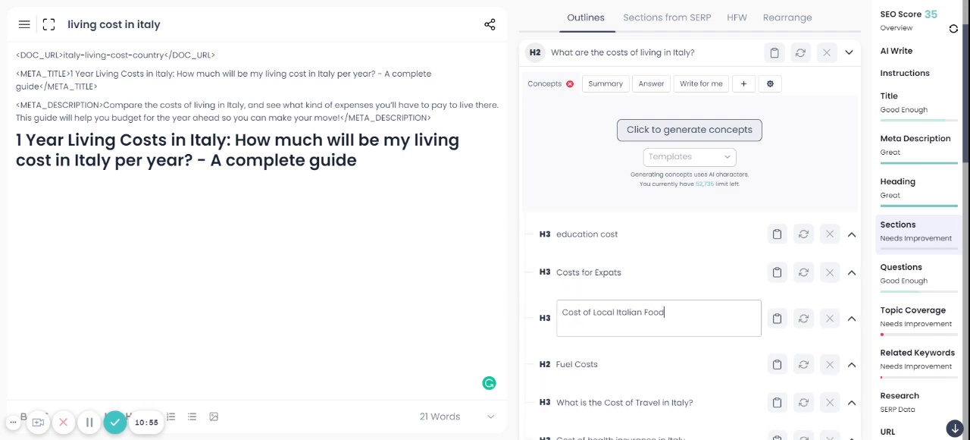
{"action": "left_click_drag", "start_coordinate": [642, 311], "coordinate": [592, 311]}
{"action": "key", "text": "BackSpace"}
{"action": "left_click", "coordinate": [538, 340]}
Shorten the H3 heading "What is the Cost of Travel in Italy?" to "Cost of Travel"
{"action": "scroll", "coordinate": [571, 340], "scroll_direction": "down", "scroll_amount": 2}
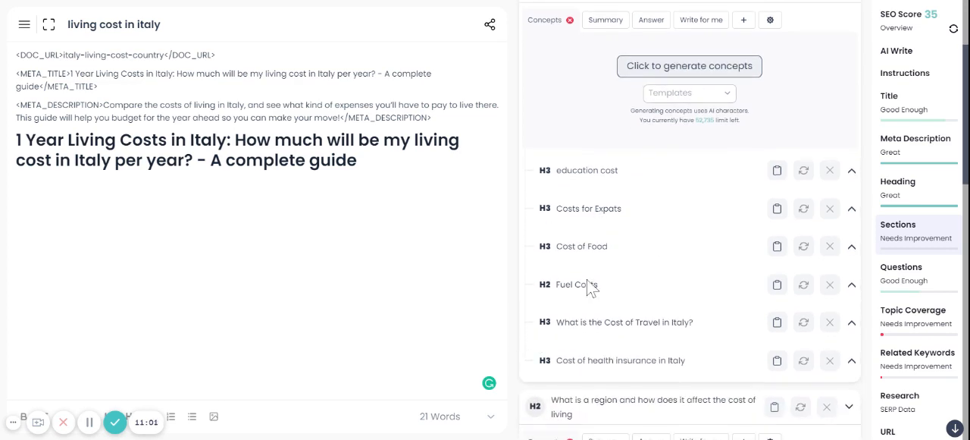
{"action": "left_click", "coordinate": [604, 322]}
{"action": "left_click_drag", "start_coordinate": [609, 324], "coordinate": [651, 325]}
{"action": "key", "text": "BackSpace"}
{"action": "key", "text": "BackSpace"}
{"action": "left_click", "coordinate": [512, 333]}
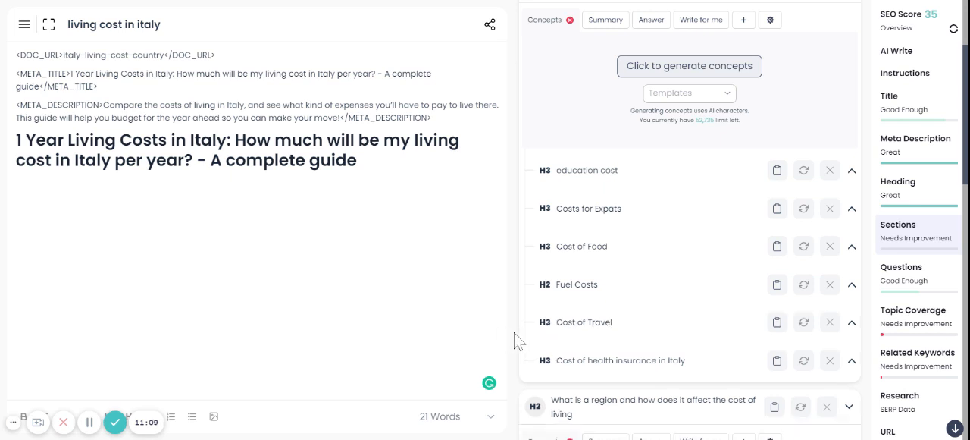
Shorten the H3 heading "Cost of health insurance in Italy" to "Health insurance" with a capital H
{"action": "left_click", "coordinate": [644, 364]}
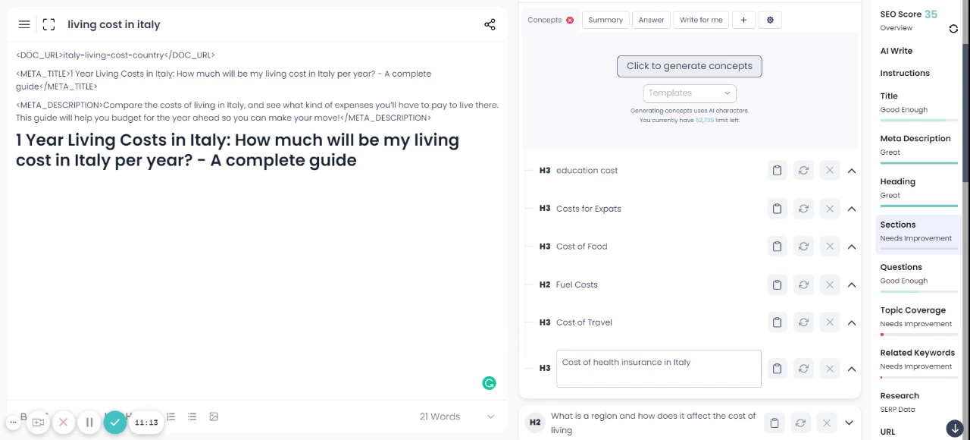
{"action": "left_click_drag", "start_coordinate": [595, 362], "coordinate": [560, 363]}
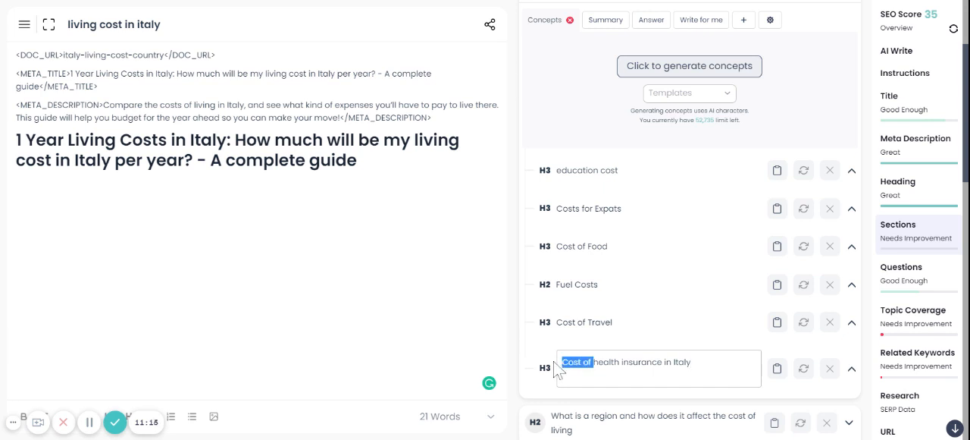
{"action": "key", "text": "BackSpace"}
{"action": "key", "text": "Delete"}
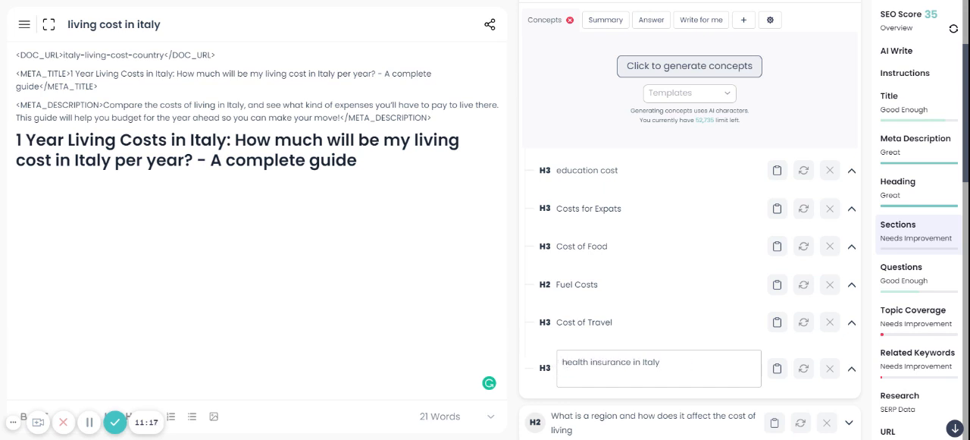
{"action": "type", "text": "H"}
{"action": "key", "text": "Delete"}
{"action": "left_click_drag", "start_coordinate": [632, 362], "coordinate": [660, 362]}
{"action": "key", "text": "BackSpace"}
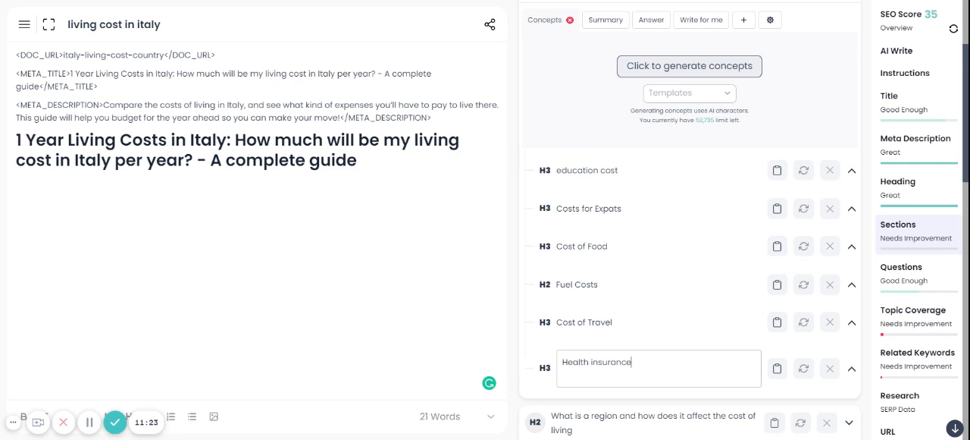
{"action": "left_click", "coordinate": [649, 402]}
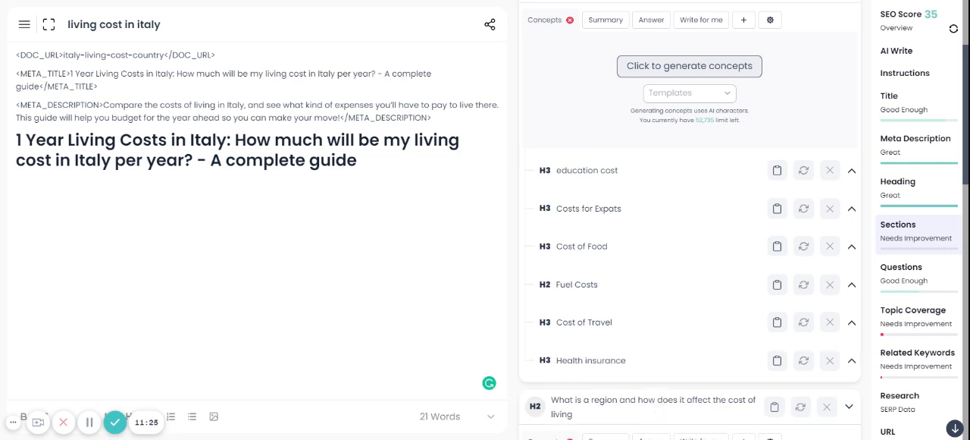
Capitalize the first letter of the H3 heading "education cost" so it reads "Education cost"
{"action": "scroll", "coordinate": [674, 347], "scroll_direction": "up", "scroll_amount": 1}
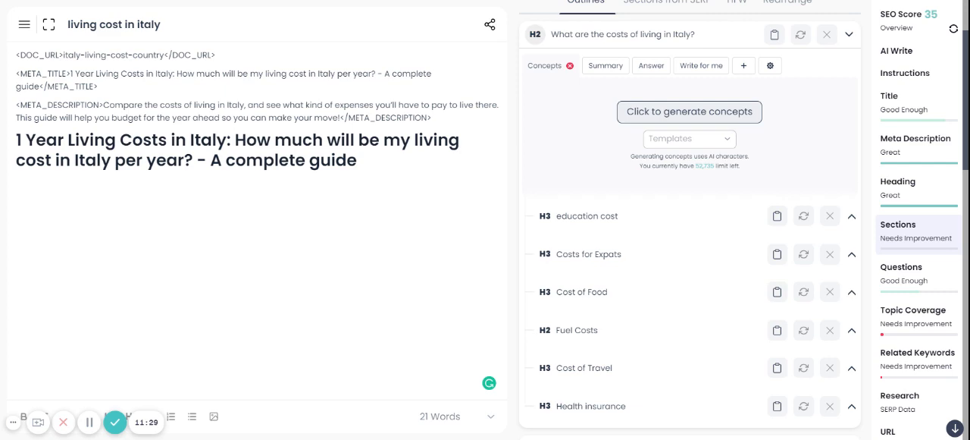
{"action": "scroll", "coordinate": [624, 151], "scroll_direction": "up", "scroll_amount": 2}
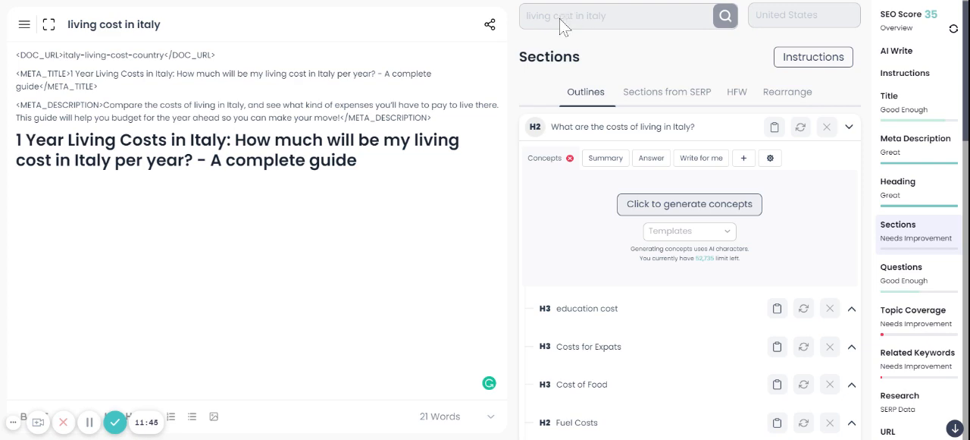
{"action": "left_click", "coordinate": [574, 312]}
{"action": "key", "text": "BackSpace"}
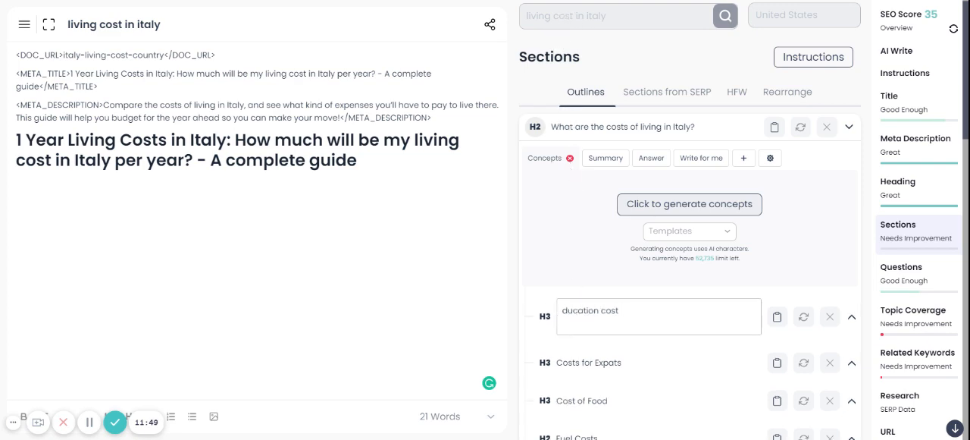
{"action": "type", "text": "E"}
{"action": "left_click", "coordinate": [520, 321]}
Review the H3 subheadings listed under the living-costs H2 and the region H2 in the outline
{"action": "scroll", "coordinate": [520, 320], "scroll_direction": "down", "scroll_amount": 2}
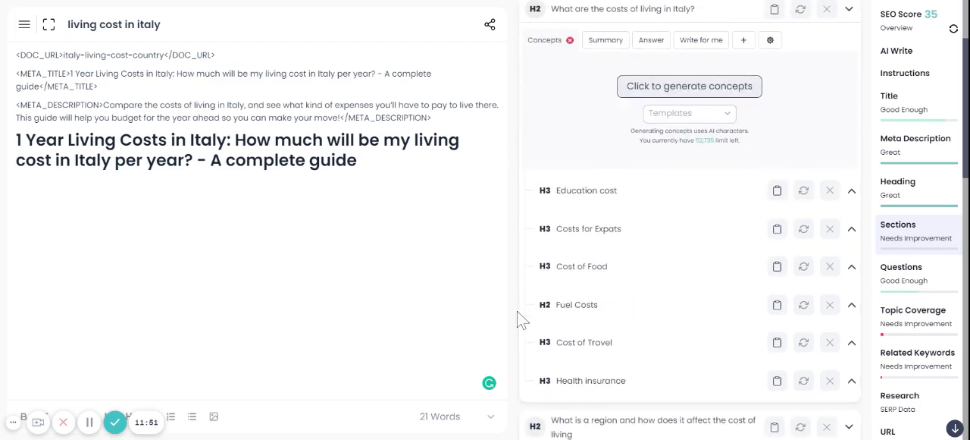
{"action": "scroll", "coordinate": [520, 320], "scroll_direction": "down", "scroll_amount": 8}
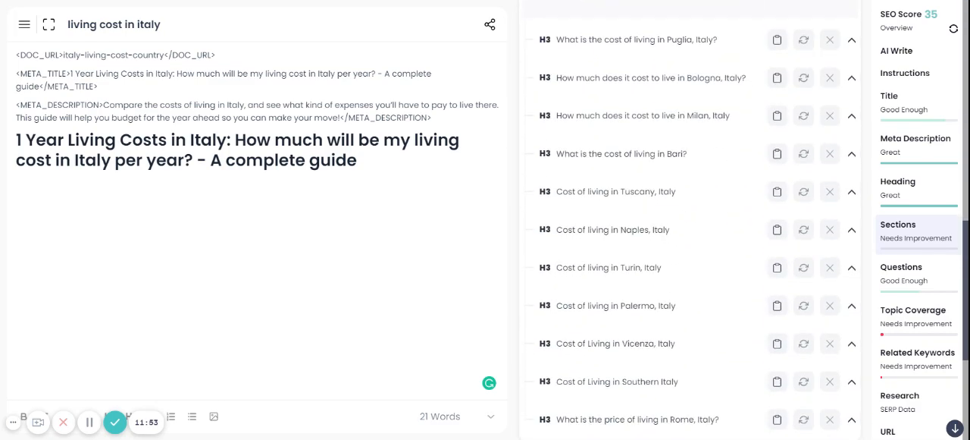
{"action": "scroll", "coordinate": [689, 227], "scroll_direction": "down", "scroll_amount": 4}
{"action": "scroll", "coordinate": [689, 227], "scroll_direction": "up", "scroll_amount": 10}
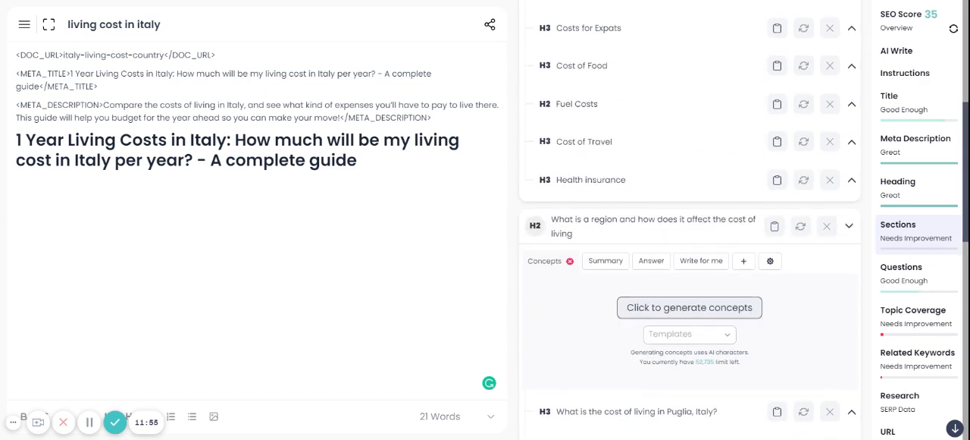
{"action": "scroll", "coordinate": [727, 280], "scroll_direction": "down", "scroll_amount": 4}
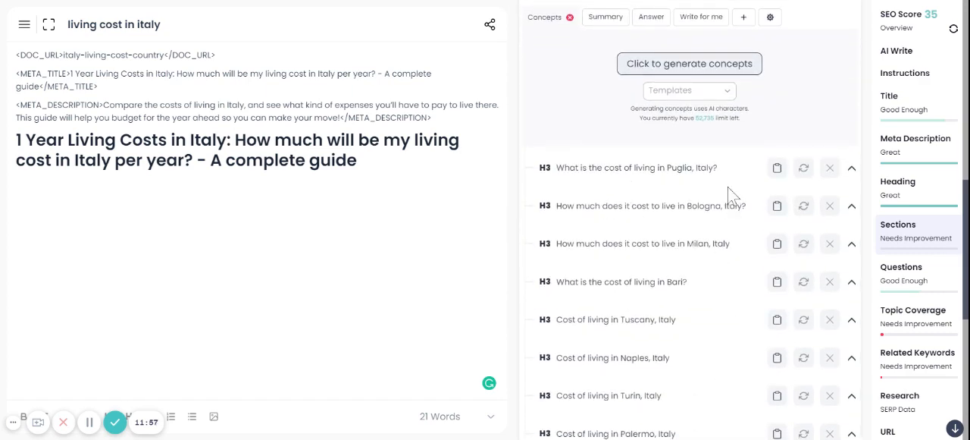
{"action": "scroll", "coordinate": [707, 266], "scroll_direction": "up", "scroll_amount": 6}
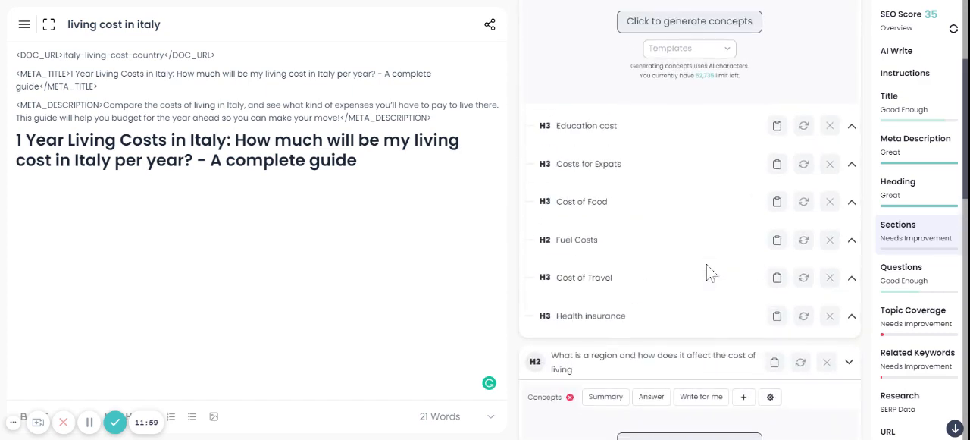
{"action": "scroll", "coordinate": [743, 169], "scroll_direction": "up", "scroll_amount": 2}
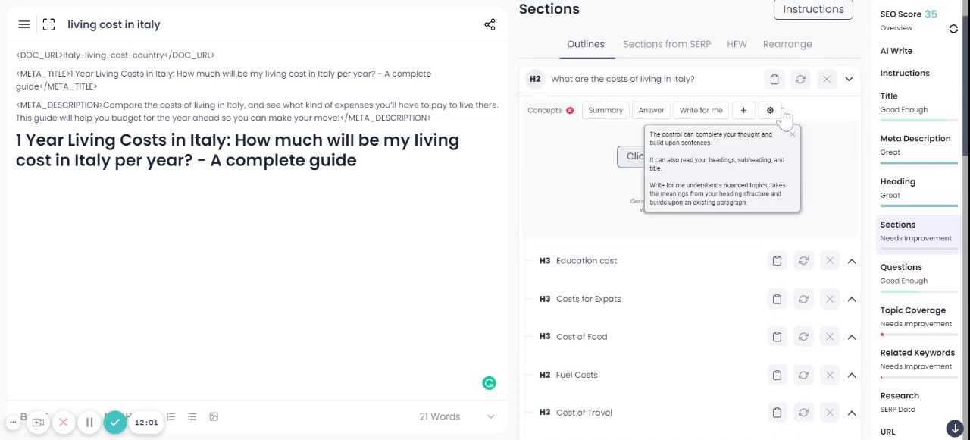
{"action": "scroll", "coordinate": [814, 353], "scroll_direction": "down", "scroll_amount": 1}
{"action": "scroll", "coordinate": [814, 353], "scroll_direction": "up", "scroll_amount": 1}
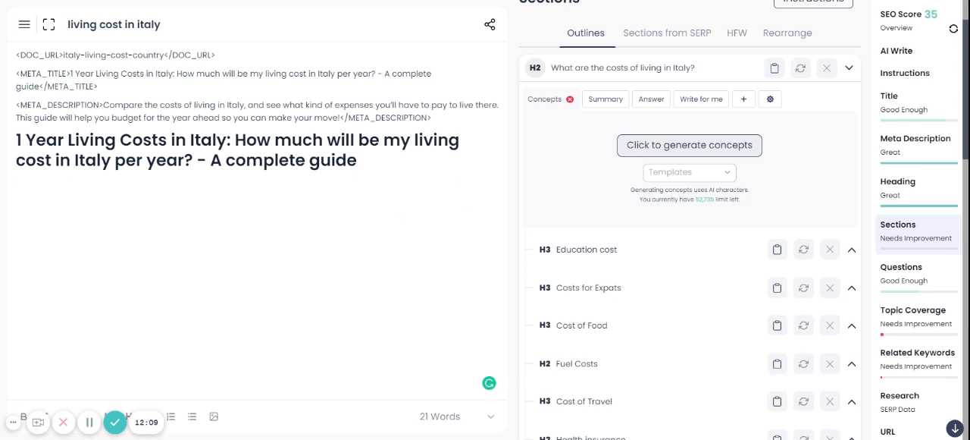
Generate concepts for the H2 section "What are the costs of living in Italy?"
{"action": "left_click", "coordinate": [656, 148]}
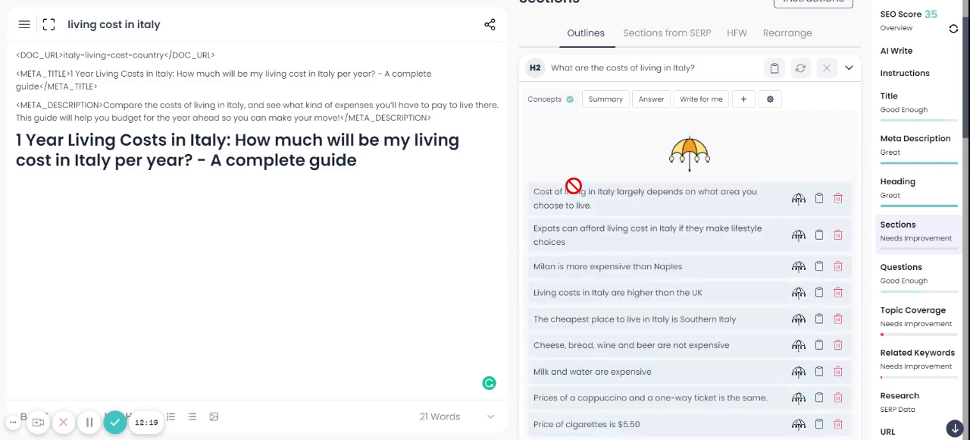
{"action": "scroll", "coordinate": [644, 215], "scroll_direction": "down", "scroll_amount": 1}
{"action": "scroll", "coordinate": [644, 216], "scroll_direction": "up", "scroll_amount": 1}
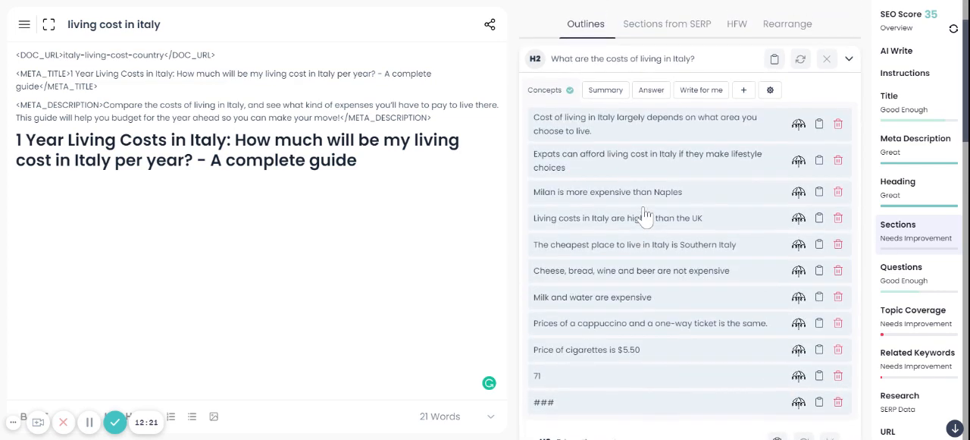
Delete all generated concepts except "Cost of living in Italy largely depends on what area you choose to live."
{"action": "left_click", "coordinate": [838, 376]}
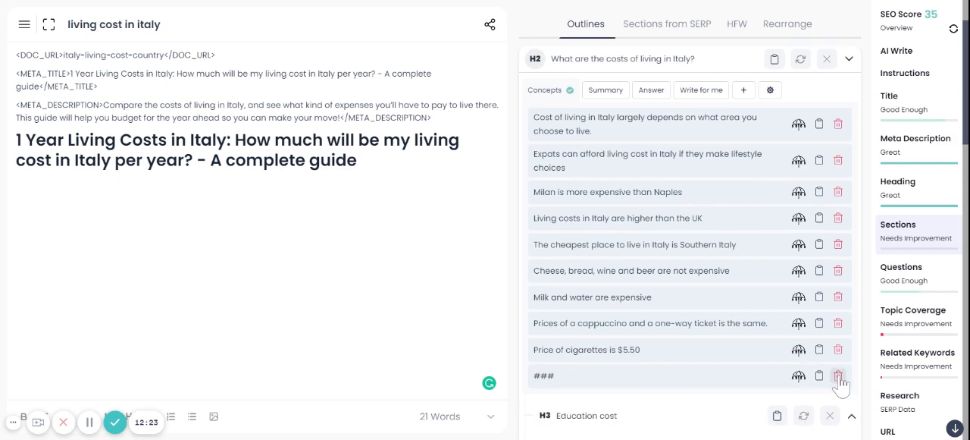
{"action": "left_click", "coordinate": [838, 378]}
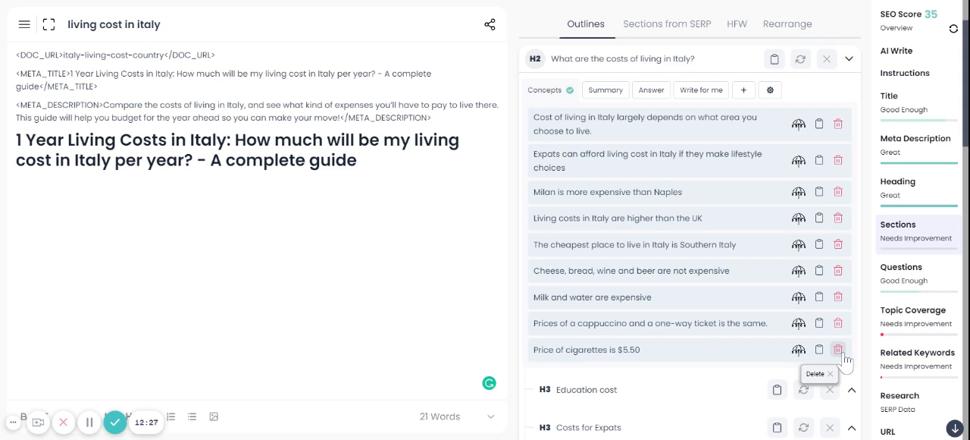
{"action": "left_click", "coordinate": [839, 351]}
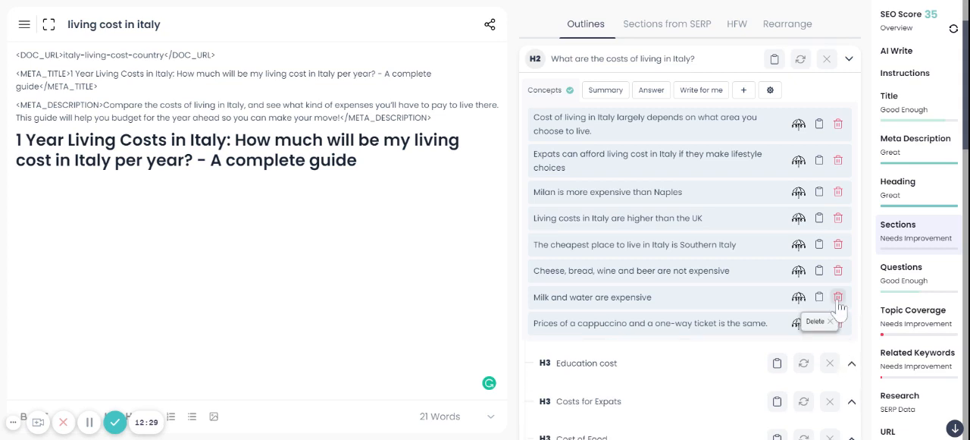
{"action": "left_click", "coordinate": [840, 196]}
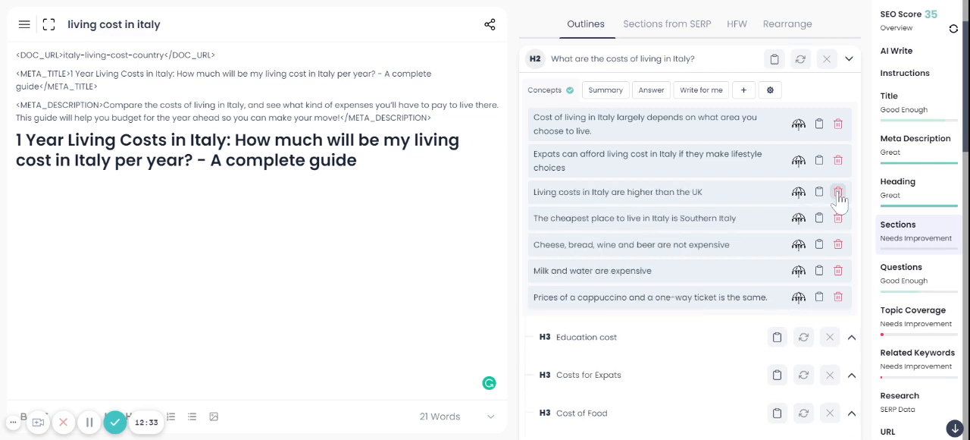
{"action": "left_click", "coordinate": [840, 196]}
{"action": "left_click", "coordinate": [841, 197]}
{"action": "left_click", "coordinate": [841, 198]}
{"action": "left_click", "coordinate": [839, 194]}
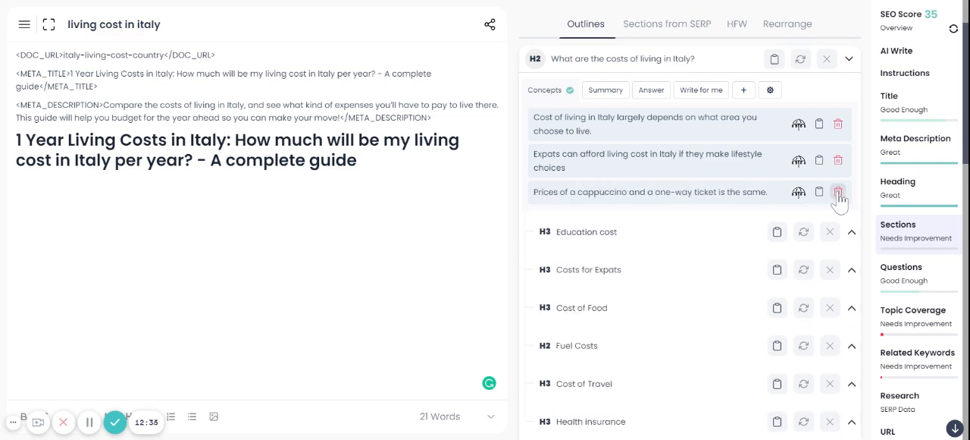
{"action": "left_click", "coordinate": [839, 194]}
{"action": "left_click", "coordinate": [838, 161]}
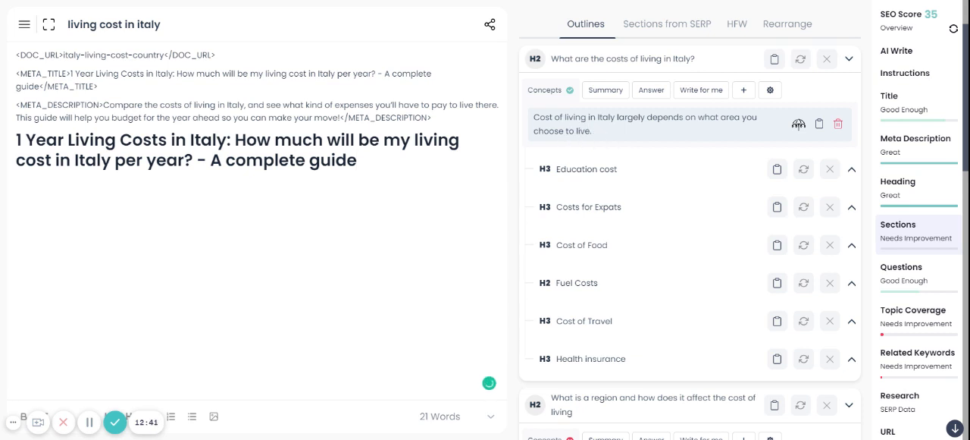
Write the AI prompt "Write an introduction paragraph for what live in Italy" below the article title
{"action": "type", "text": "Write an introduc"}
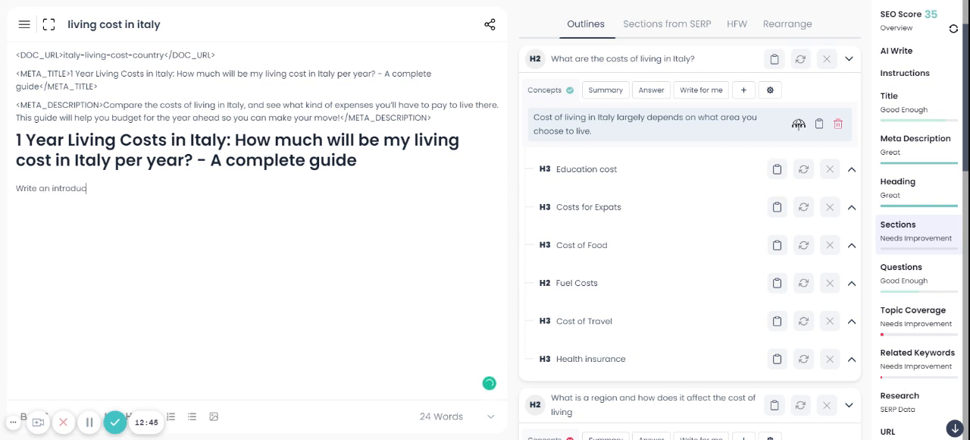
{"action": "type", "text": "tion f"}
{"action": "key", "text": "BackSpace"}
{"action": "key", "text": "BackSpace"}
{"action": "key", "text": "BackSpace"}
{"action": "key", "text": "BackSpace"}
{"action": "key", "text": "BackSpace"}
{"action": "type", "text": "ion paragraph for what"}
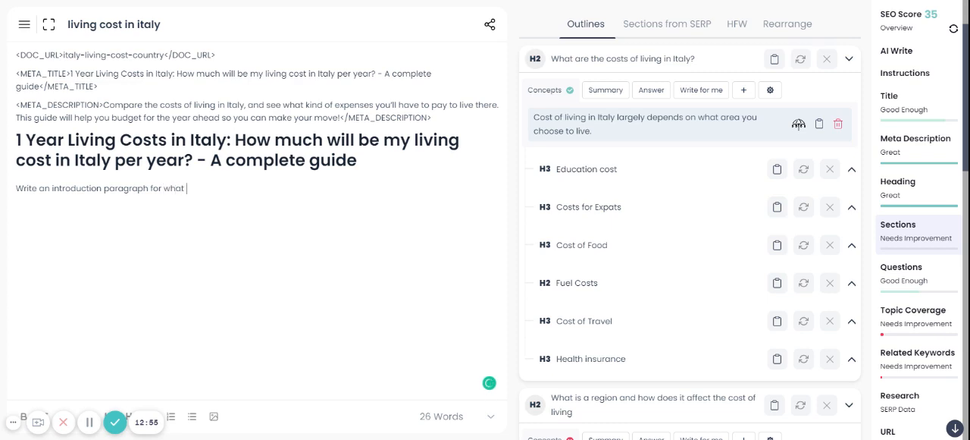
{"action": "type", "text": " live in Italy"}
Reword the prompt to "Write an introduction paragraph for why someone should live in Italy"
{"action": "left_click_drag", "start_coordinate": [229, 188], "coordinate": [16, 188]}
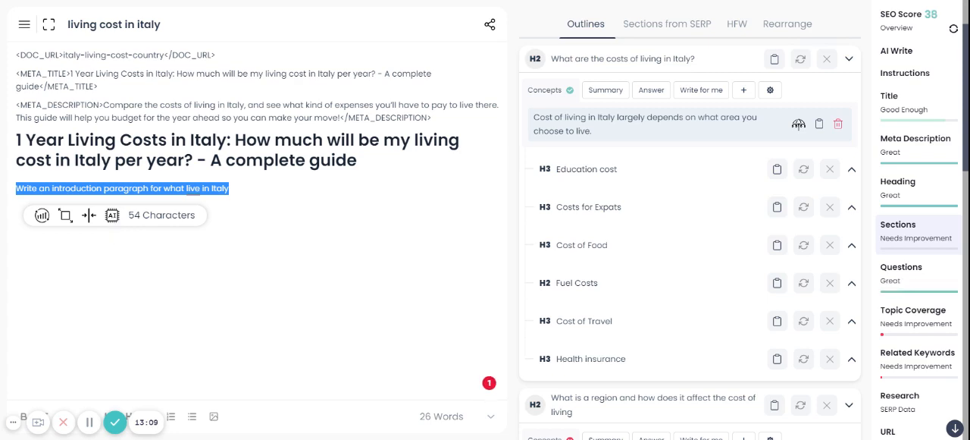
{"action": "left_click", "coordinate": [87, 188]}
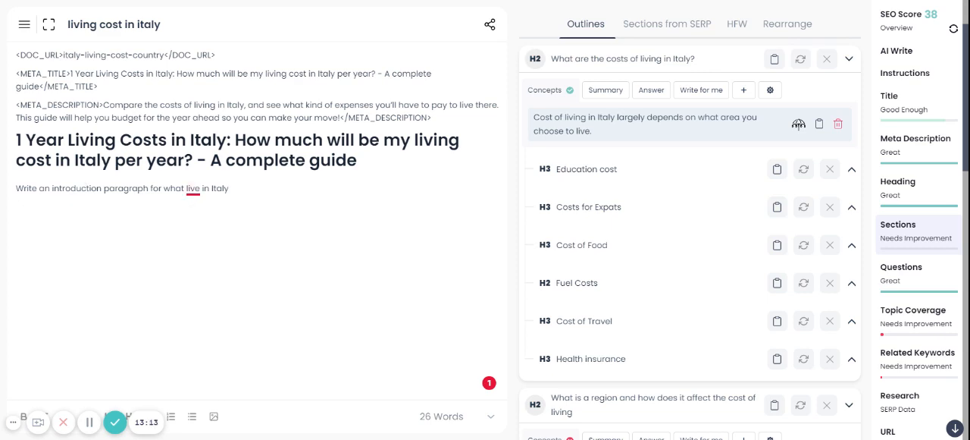
{"action": "mouse_move", "coordinate": [193, 190]}
{"action": "left_click", "coordinate": [206, 220]}
{"action": "left_click_drag", "start_coordinate": [163, 188], "coordinate": [204, 188]}
{"action": "type", "text": "why some"}
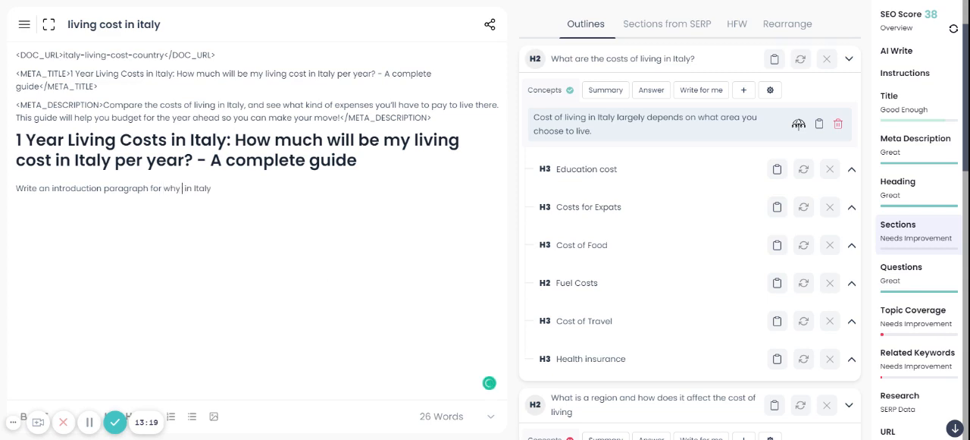
{"action": "type", "text": "one should live"}
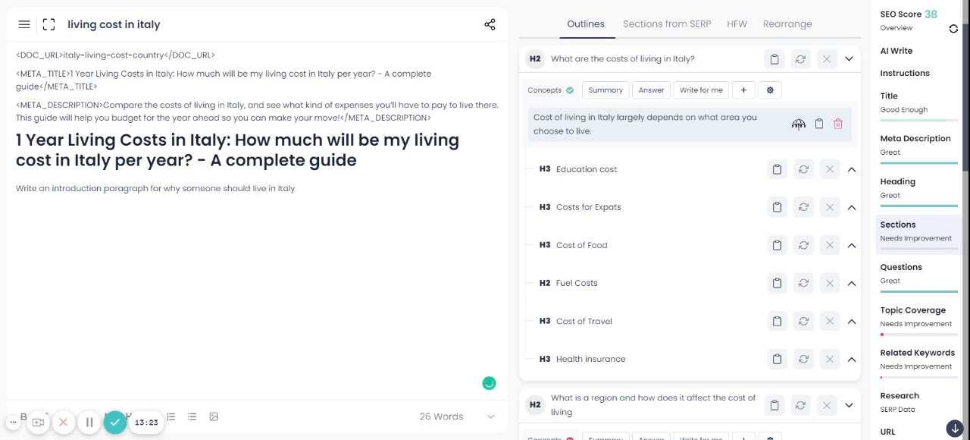
Run the prompt as an AI command, put the generated introduction on its own line and delete the command line
{"action": "left_click_drag", "start_coordinate": [296, 188], "coordinate": [11, 203]}
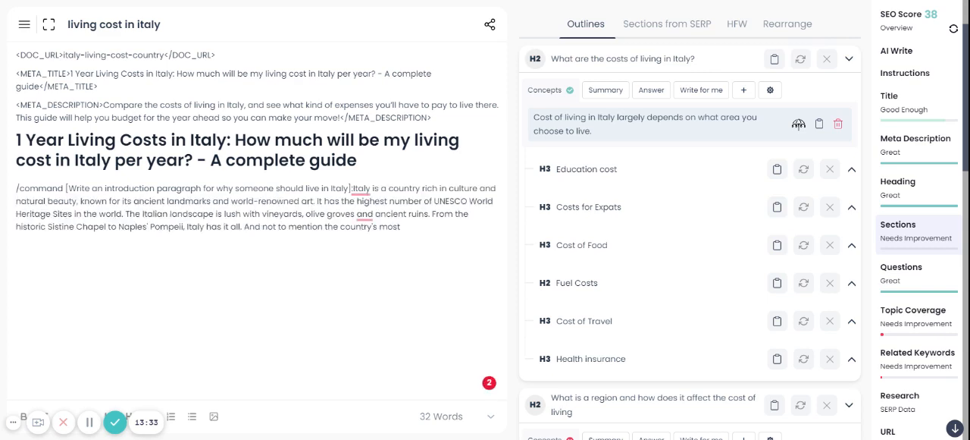
{"action": "left_click", "coordinate": [354, 188]}
{"action": "key", "text": "Return"}
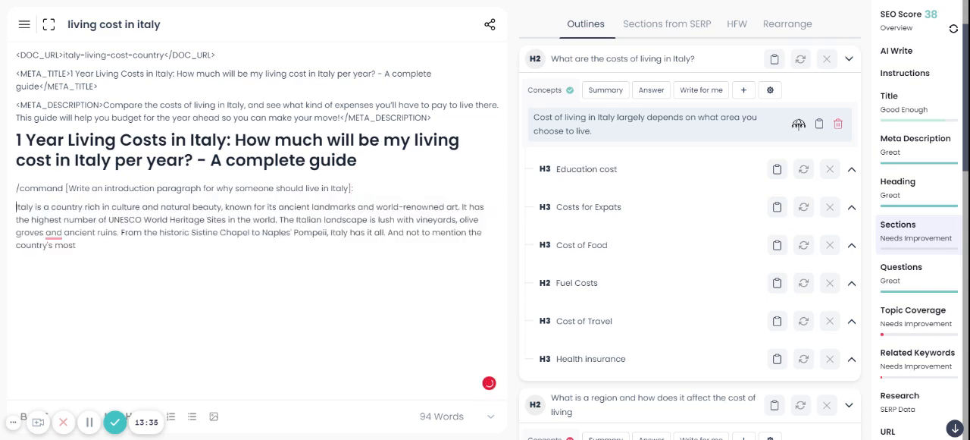
{"action": "left_click", "coordinate": [75, 246]}
{"action": "left_click_drag", "start_coordinate": [353, 188], "coordinate": [15, 188]}
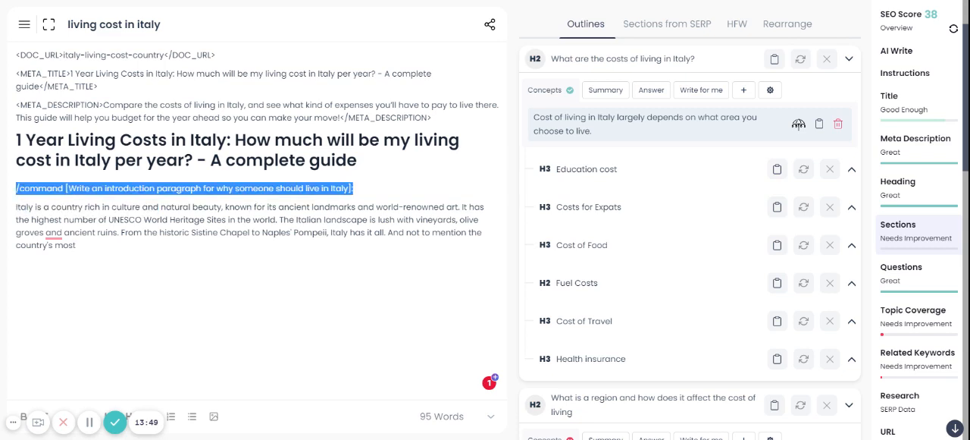
{"action": "key", "text": "BackSpace"}
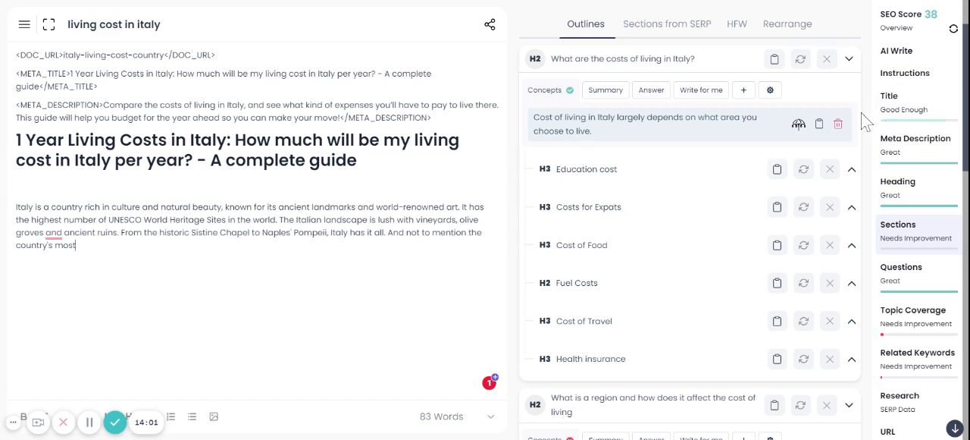
Set the AI Write output length to Low and have the AI continue the introduction three times
{"action": "scroll", "coordinate": [868, 122], "scroll_direction": "up", "scroll_amount": 2}
{"action": "left_click", "coordinate": [901, 55]}
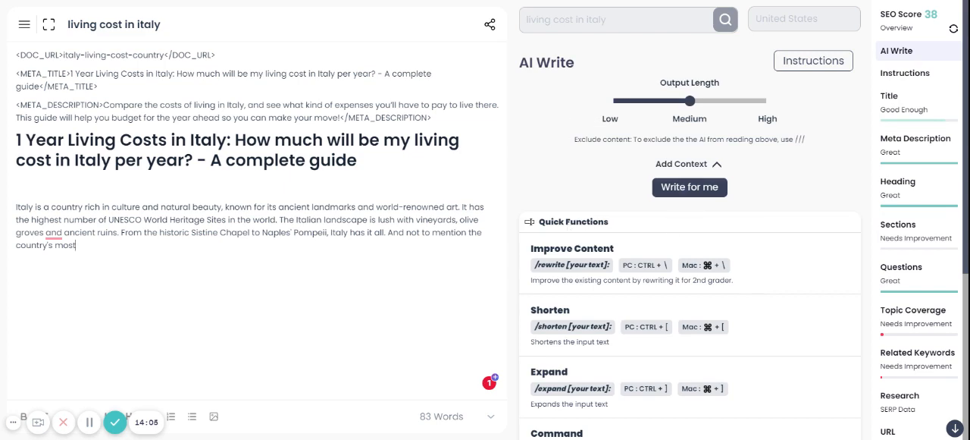
{"action": "left_click", "coordinate": [620, 105]}
{"action": "left_click", "coordinate": [695, 193]}
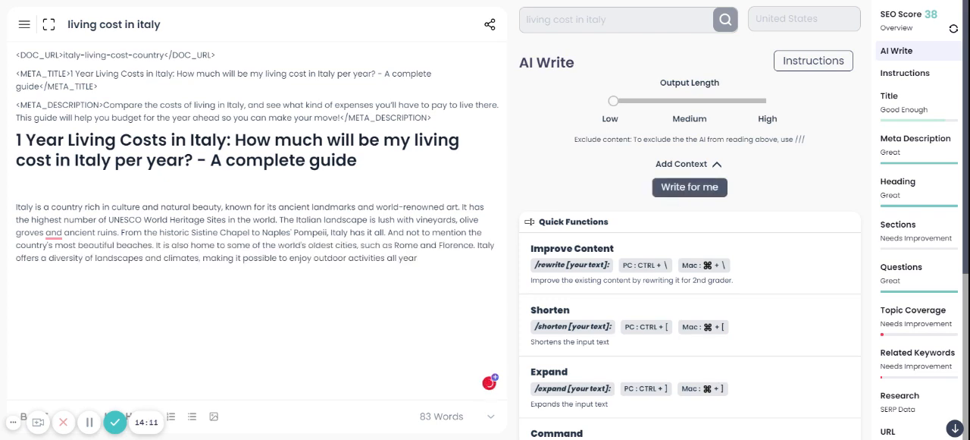
{"action": "left_click", "coordinate": [687, 191]}
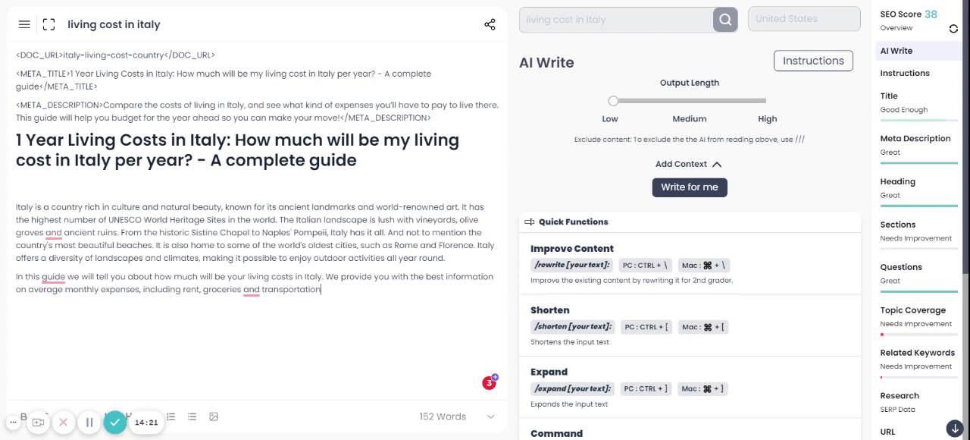
{"action": "left_click", "coordinate": [700, 195]}
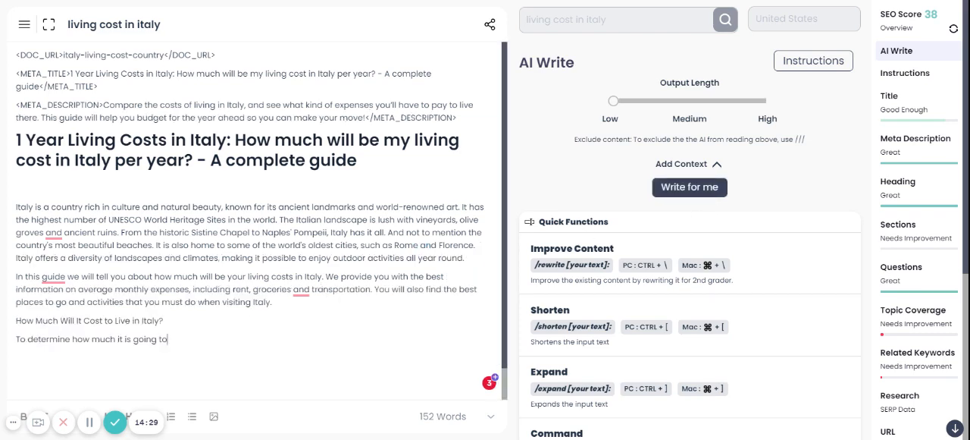
Delete the AI-written line "How Much Will It Cost to Live in Italy?" and the unfinished sentence below it
{"action": "left_click_drag", "start_coordinate": [182, 351], "coordinate": [123, 323]}
{"action": "left_click", "coordinate": [182, 338]}
{"action": "left_click_drag", "start_coordinate": [169, 340], "coordinate": [16, 321]}
{"action": "key", "text": "BackSpace"}
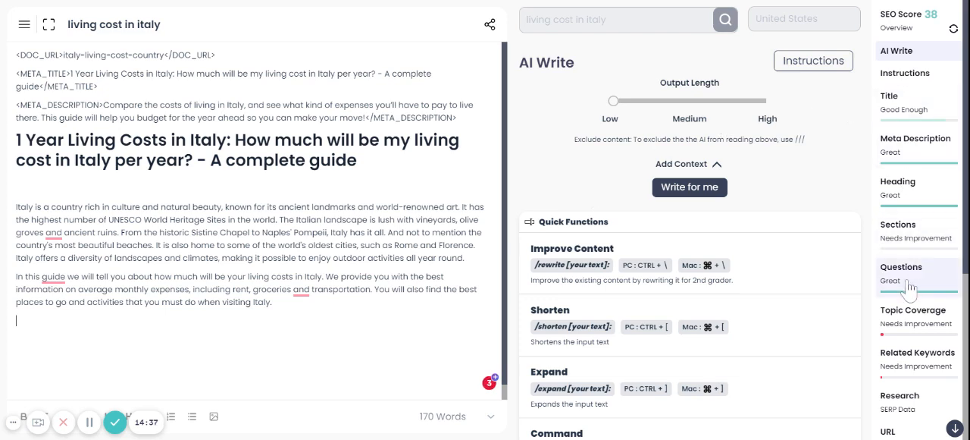
From Sections, insert "What are the costs of living in Italy?" below the introduction with a paragraph written from its remaining concept
{"action": "left_click", "coordinate": [906, 229]}
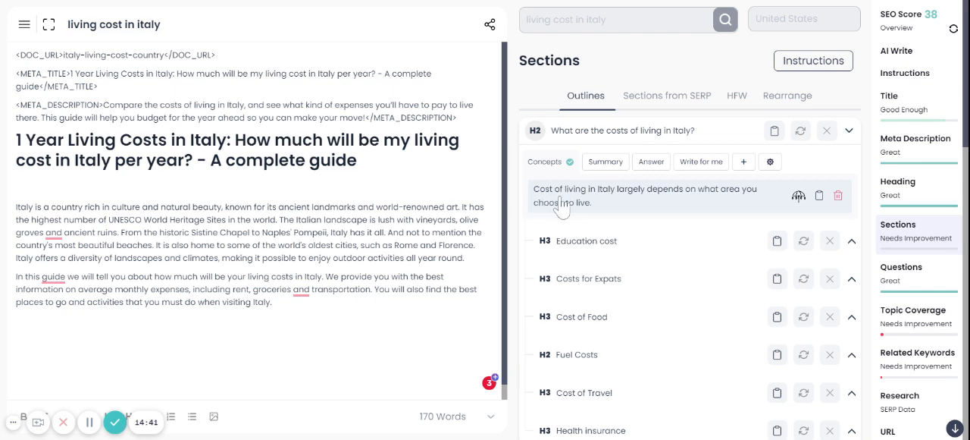
{"action": "left_click", "coordinate": [293, 311]}
{"action": "key", "text": "Return"}
{"action": "left_click", "coordinate": [799, 197]}
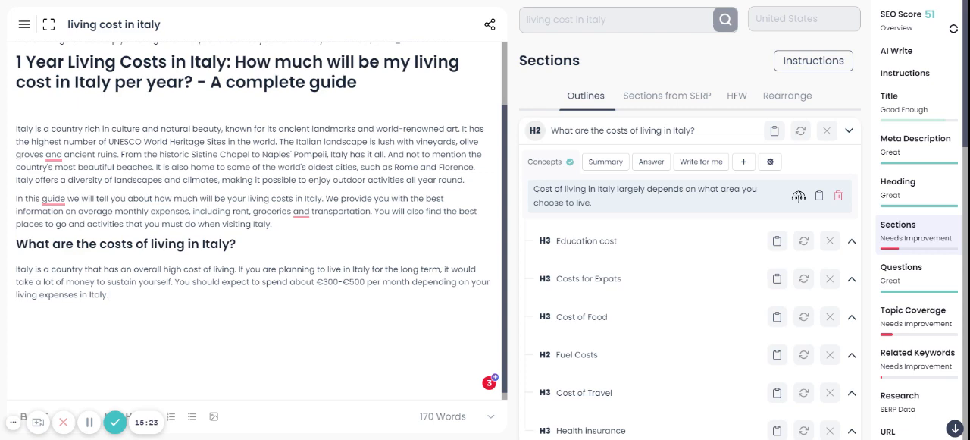
Replace "your living expenses in Italy" at the end of the costs paragraph with "where you are living in Italy."
{"action": "left_click_drag", "start_coordinate": [316, 282], "coordinate": [364, 281]}
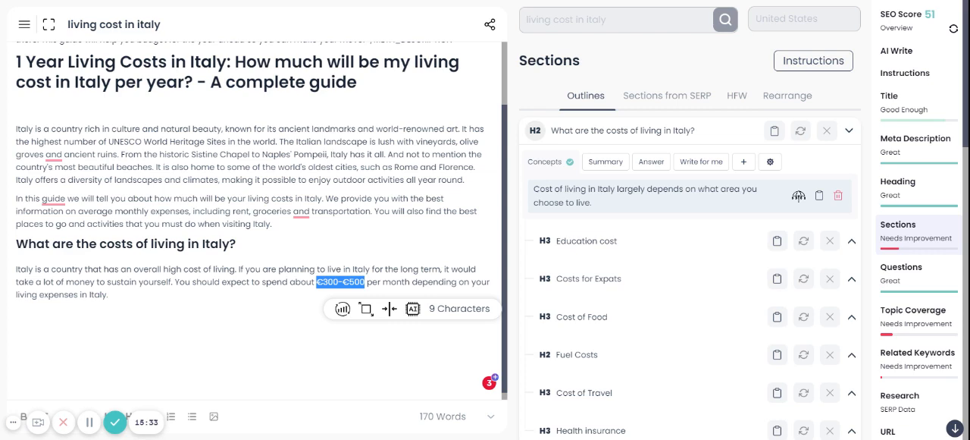
{"action": "left_click_drag", "start_coordinate": [472, 281], "coordinate": [475, 294]}
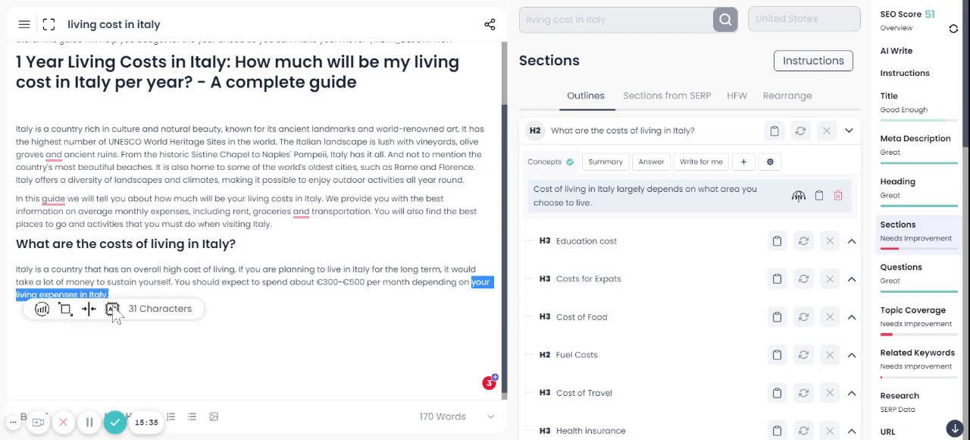
{"action": "key", "text": "BackSpace"}
{"action": "type", "text": "wher"}
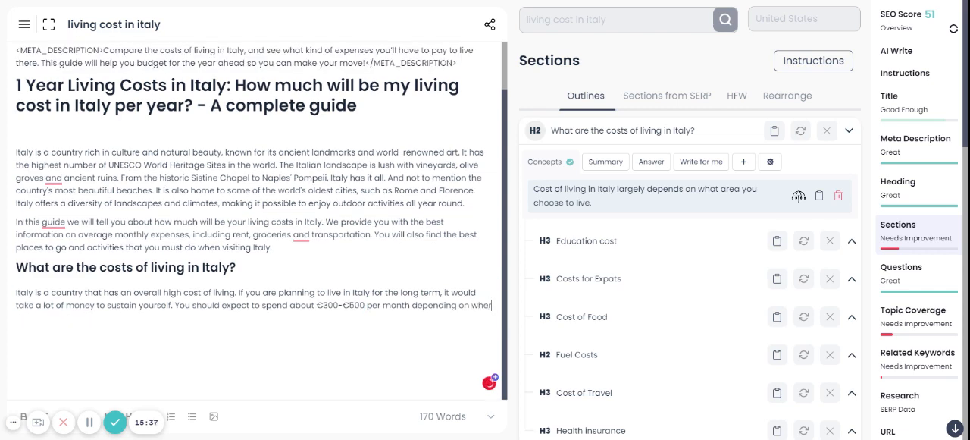
{"action": "type", "text": "e you are living "}
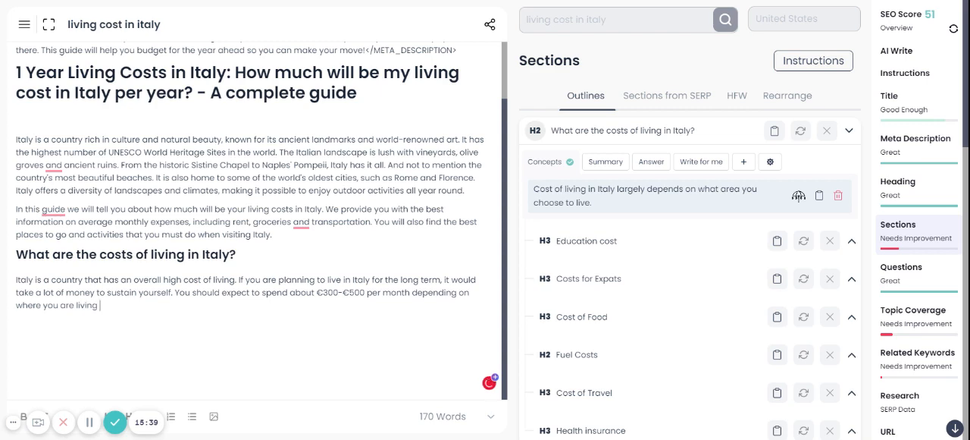
{"action": "type", "text": "in italy."}
Replace the monthly amount in the costs paragraph with the placeholder XXXXXX and start a new line below the paragraph
{"action": "key", "text": "shift+Left"}
{"action": "key", "text": "shift+Left"}
{"action": "key", "text": "shift+Left"}
{"action": "key", "text": "shift+Left"}
{"action": "key", "text": "shift+Left"}
{"action": "key", "text": "shift+Left"}
{"action": "key", "text": "shift+Left"}
{"action": "key", "text": "shift+Left"}
{"action": "key", "text": "shift+Left"}
{"action": "key", "text": "shift+Left"}
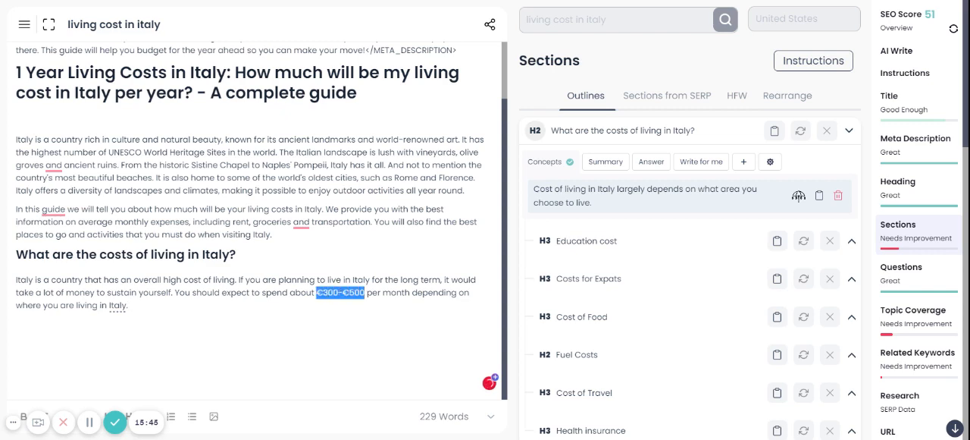
{"action": "left_click", "coordinate": [345, 292]}
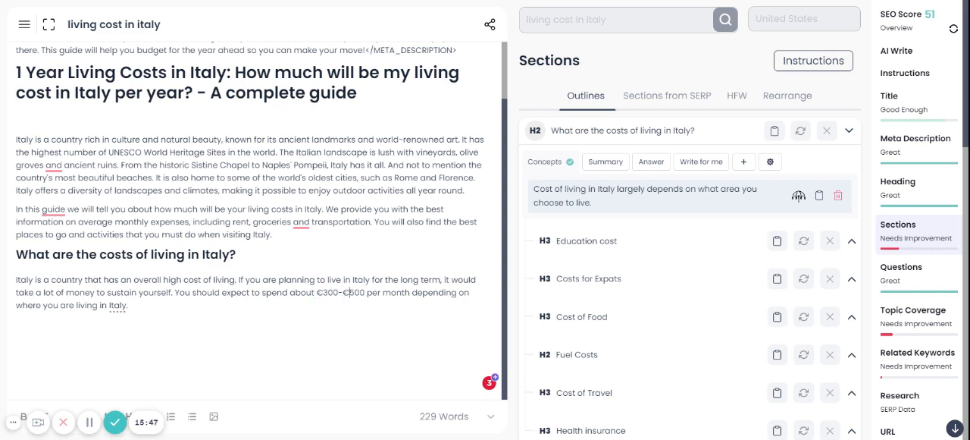
{"action": "key", "text": "shift+Left"}
{"action": "key", "text": "shift+Left"}
{"action": "key", "text": "shift+Left"}
{"action": "key", "text": "shift+Left"}
{"action": "key", "text": "shift+Left"}
{"action": "key", "text": "shift+Left"}
{"action": "key", "text": "shift+Left"}
{"action": "key", "text": "shift+Left"}
{"action": "key", "text": "shift+Left"}
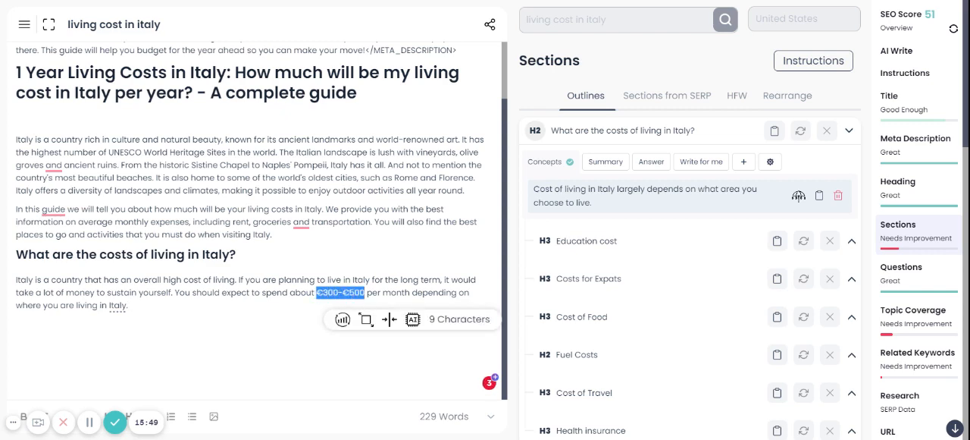
{"action": "type", "text": "XXXXXX"}
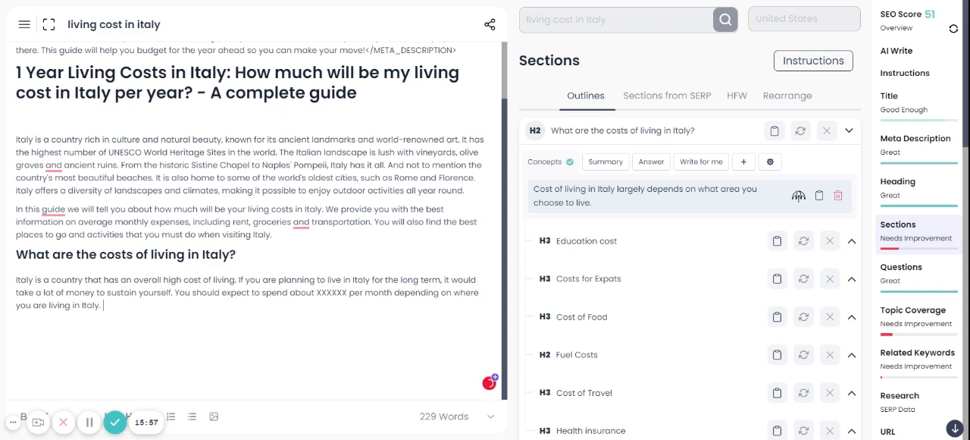
{"action": "key", "text": "Return"}
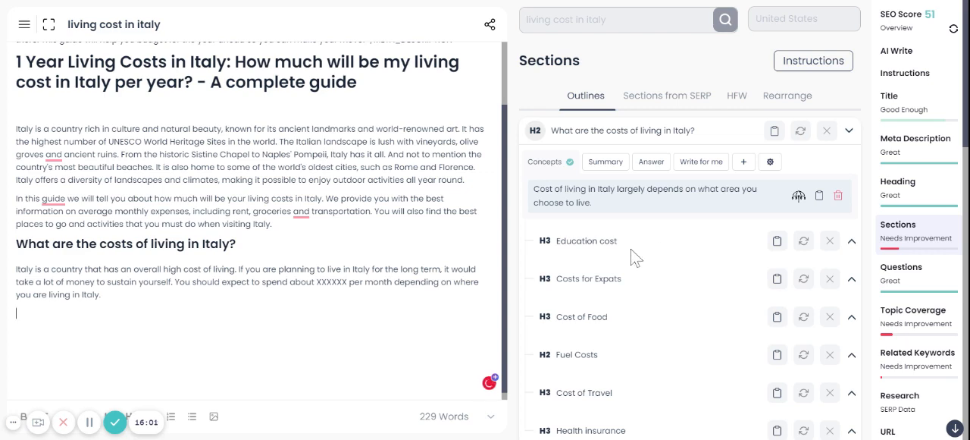
Generate the concepts for the H3 section "Education cost" and review them
{"action": "left_click", "coordinate": [852, 241]}
{"action": "scroll", "coordinate": [682, 232], "scroll_direction": "down", "scroll_amount": 2}
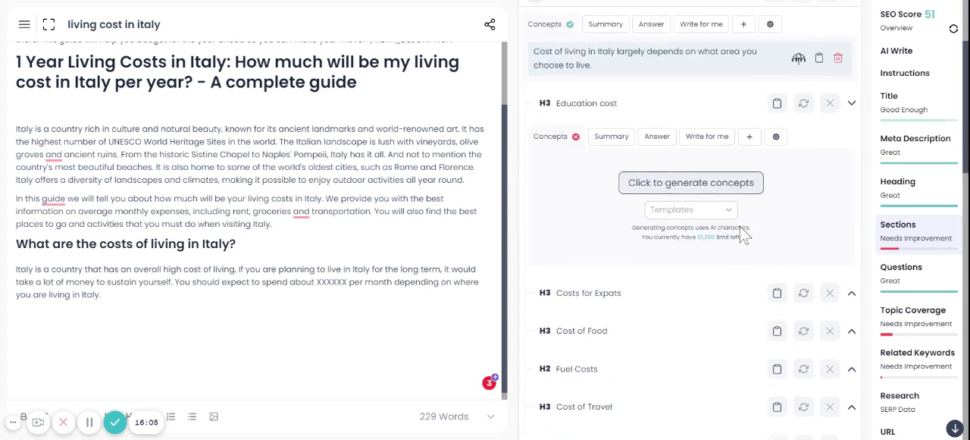
{"action": "left_click", "coordinate": [671, 185]}
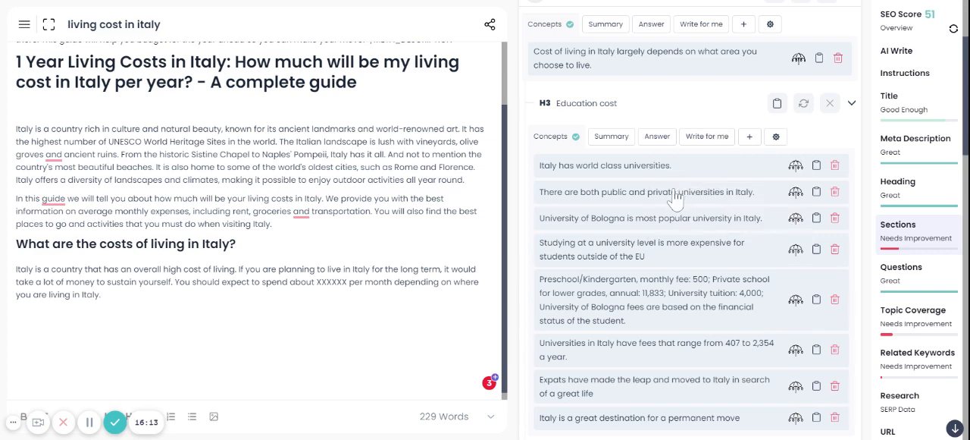
{"action": "scroll", "coordinate": [675, 287], "scroll_direction": "down", "scroll_amount": 2}
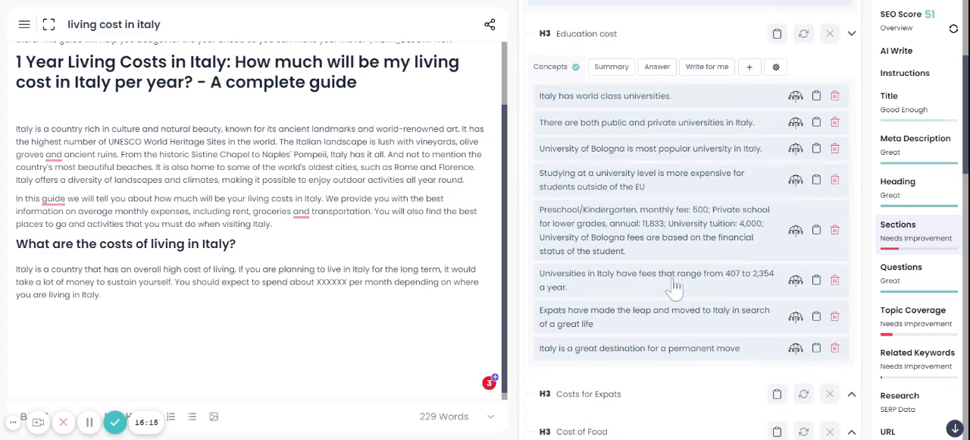
{"action": "scroll", "coordinate": [674, 286], "scroll_direction": "up", "scroll_amount": 1}
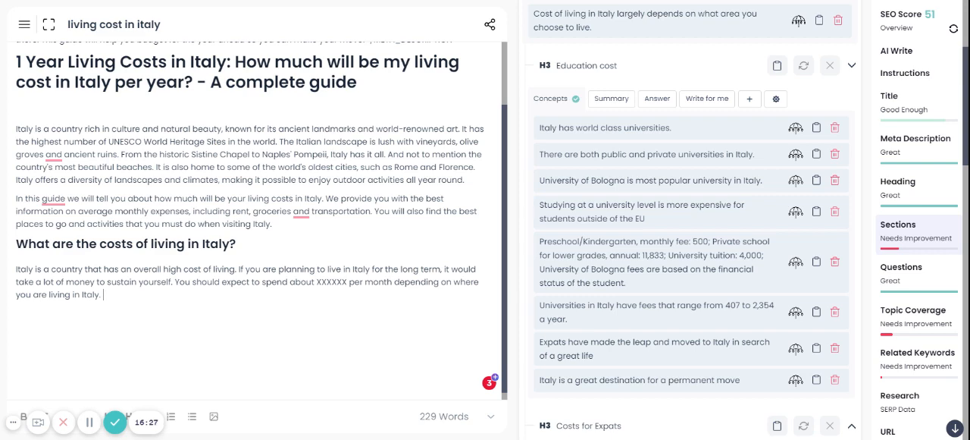
Insert the "Education cost" heading below the costs paragraph and have the AI develop the concept "Italy has world class universities."
{"action": "key", "text": "Return"}
{"action": "left_click", "coordinate": [777, 66]}
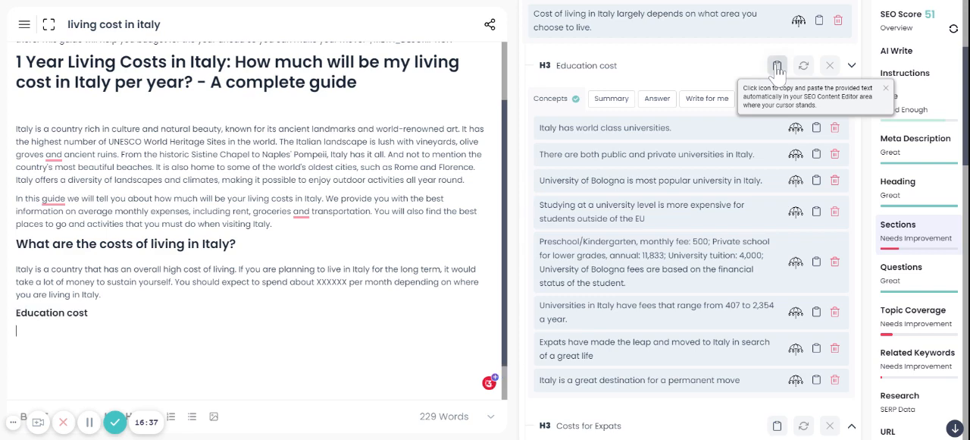
{"action": "left_click", "coordinate": [796, 130]}
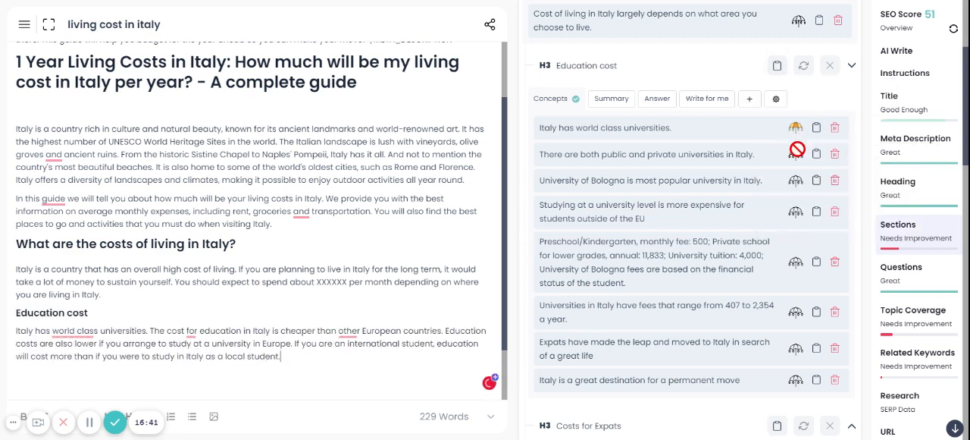
Try twice to have the AI develop the concept "There are both public and private universities in Italy.", deleting the generated text each time
{"action": "left_click", "coordinate": [797, 162]}
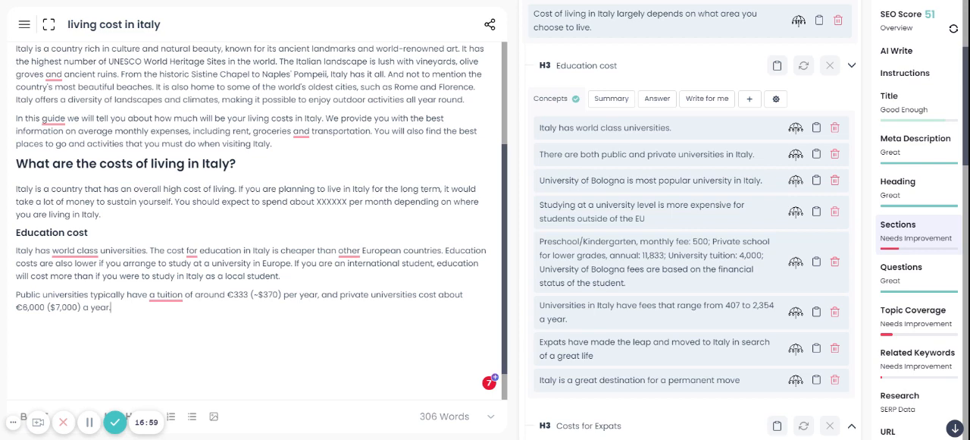
{"action": "key", "text": "shift+Up"}
{"action": "key", "text": "shift+Home"}
{"action": "key", "text": "BackSpace"}
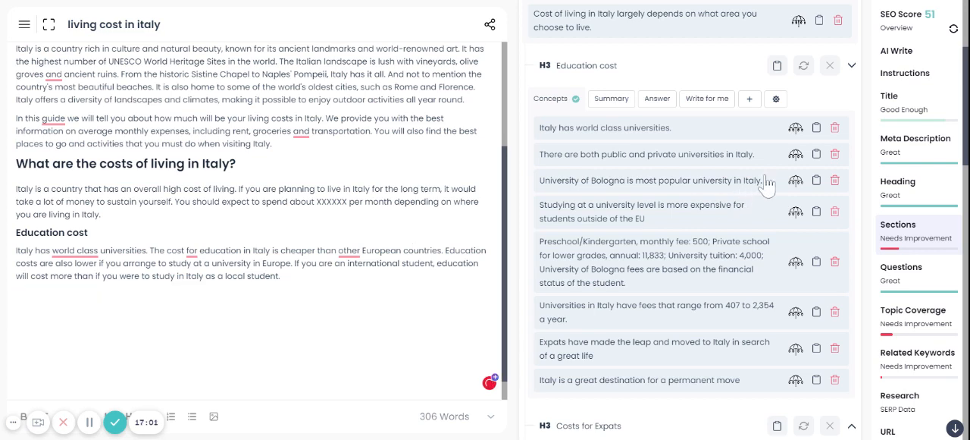
{"action": "left_click", "coordinate": [795, 154]}
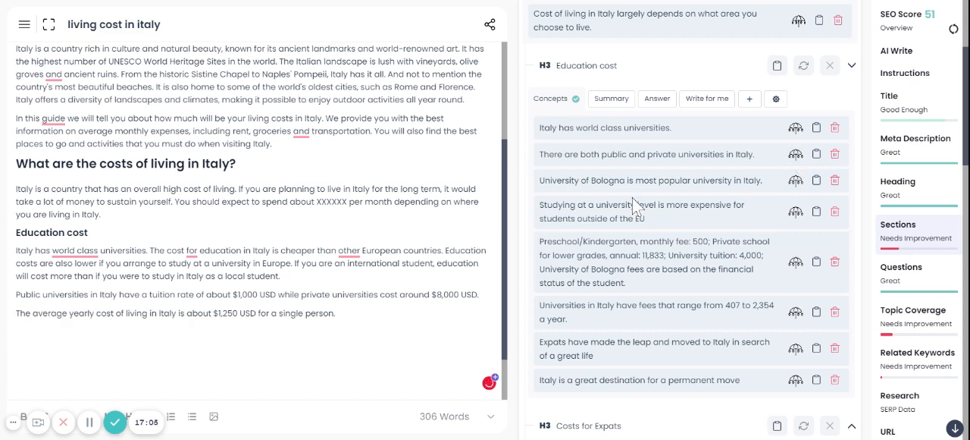
{"action": "left_click_drag", "start_coordinate": [336, 313], "coordinate": [15, 294]}
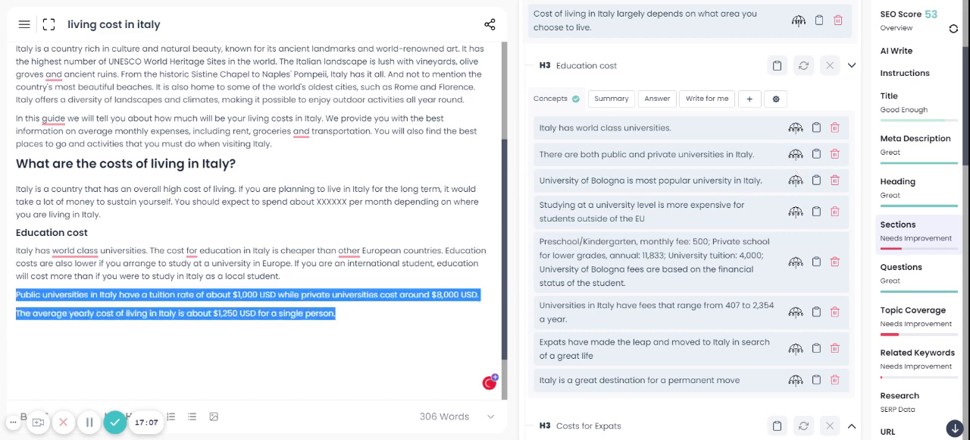
{"action": "key", "text": "BackSpace"}
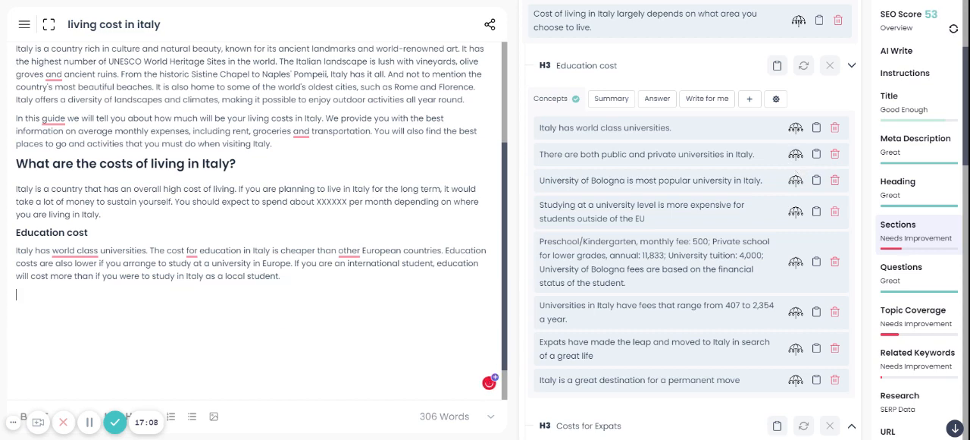
Copy the public and private universities concept into the article as it is, and delete the further AI-written paragraph generated below it
{"action": "left_click", "coordinate": [819, 157]}
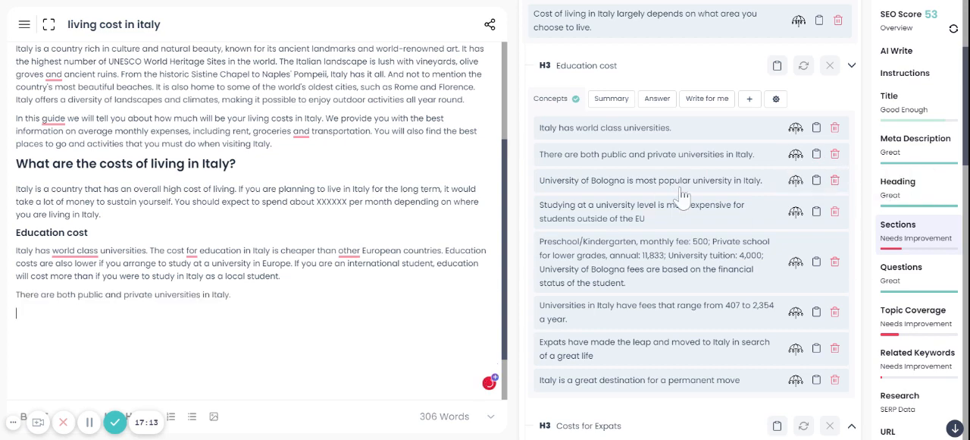
{"action": "left_click", "coordinate": [796, 184]}
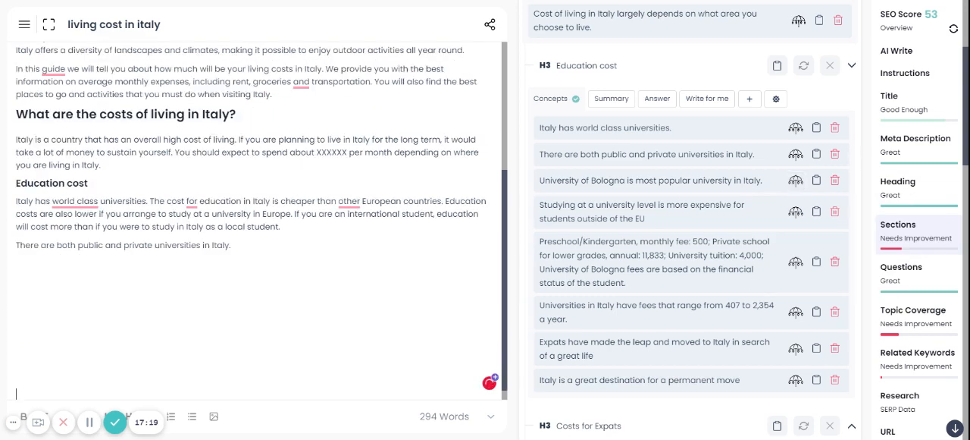
{"action": "left_click", "coordinate": [796, 156]}
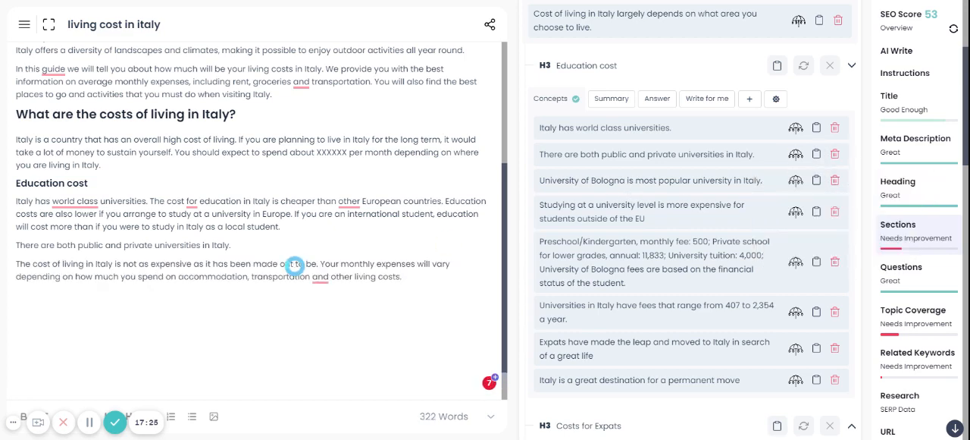
{"action": "left_click_drag", "start_coordinate": [404, 277], "coordinate": [16, 264]}
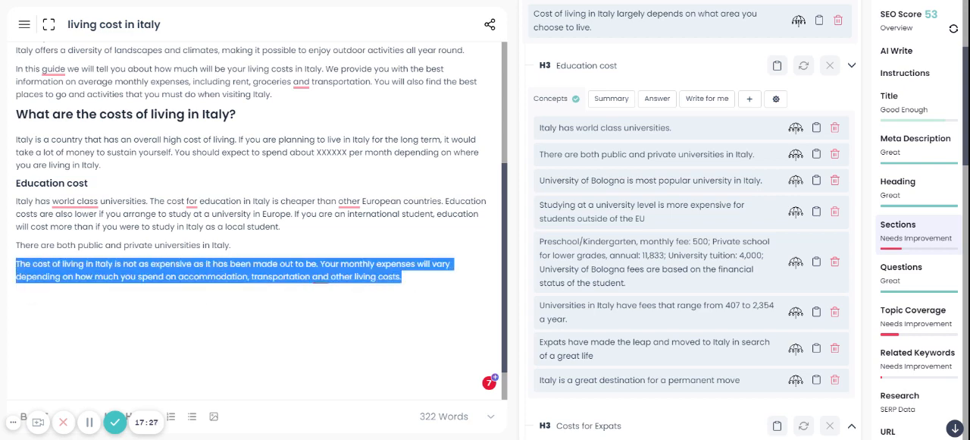
{"action": "key", "text": "BackSpace"}
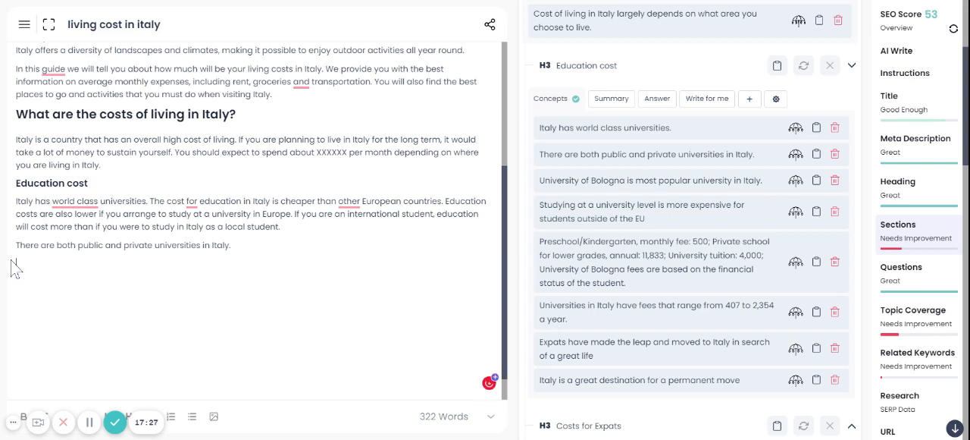
Have the AI develop the University of Bologna and non-EU student concepts, deleting the generated line about the average cost for a student
{"action": "left_click", "coordinate": [800, 186]}
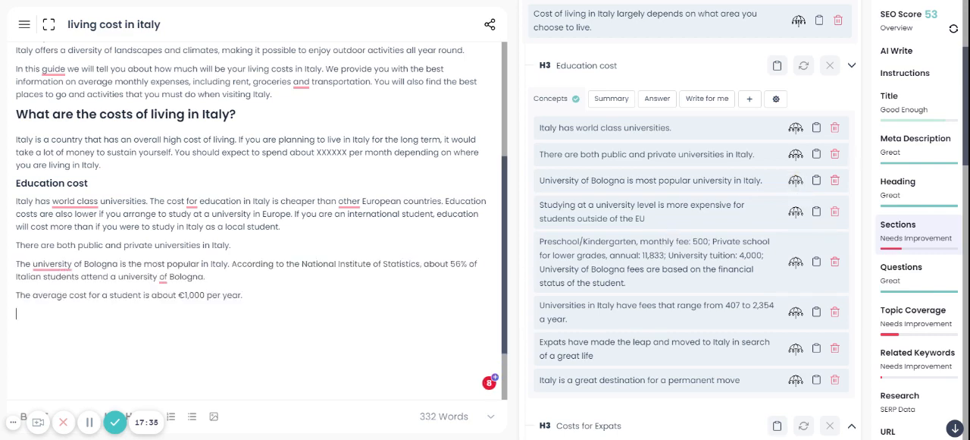
{"action": "left_click_drag", "start_coordinate": [16, 295], "coordinate": [242, 295]}
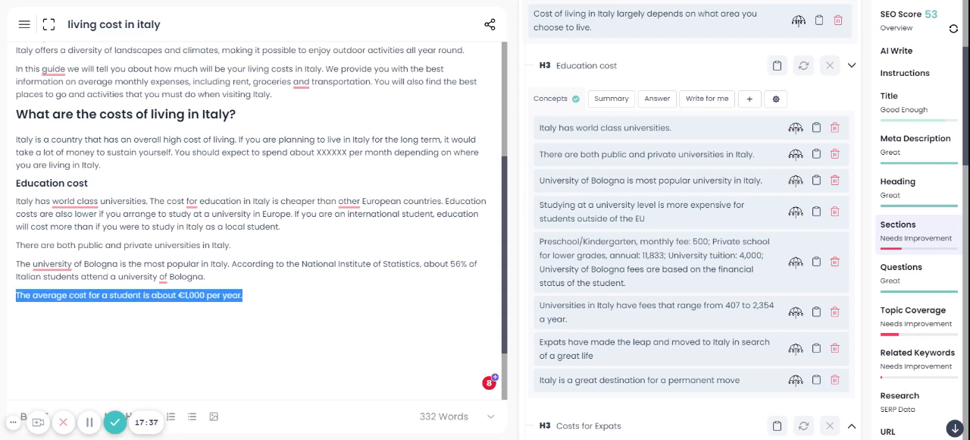
{"action": "key", "text": "BackSpace"}
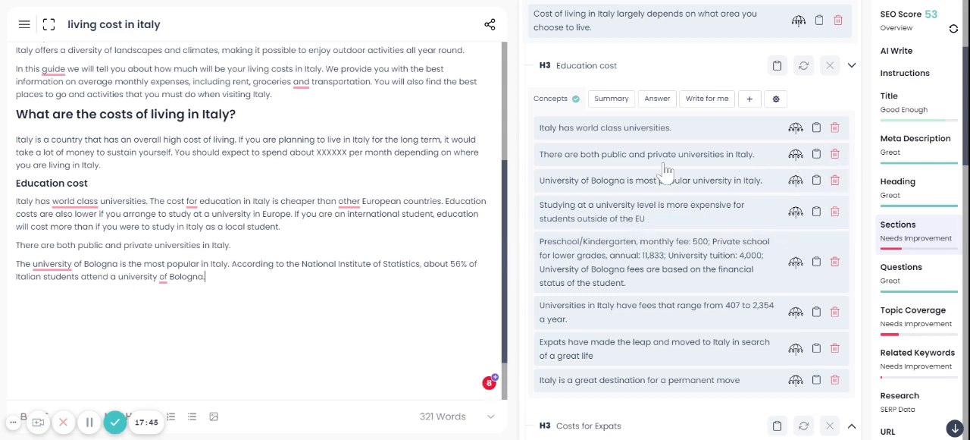
{"action": "left_click", "coordinate": [795, 213]}
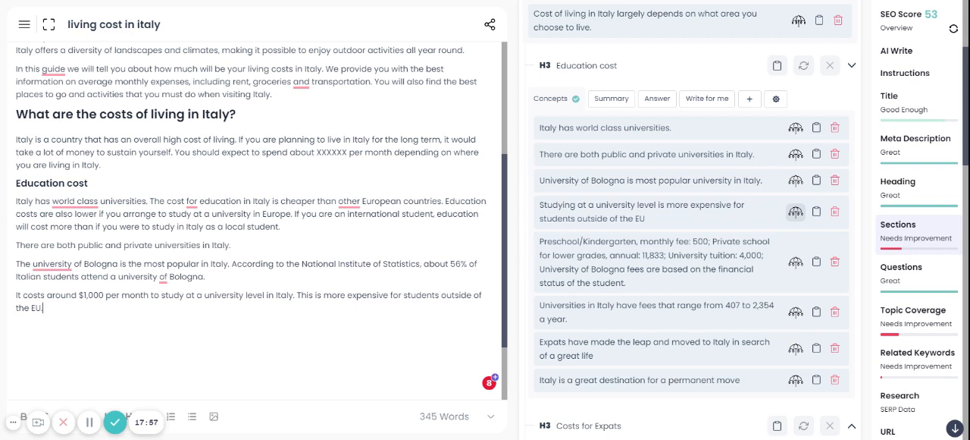
Generate text from the Preschool/Kindergarten fees concept, delete the off-topic paragraph, and add the fees text from the same concept
{"action": "left_click", "coordinate": [797, 264]}
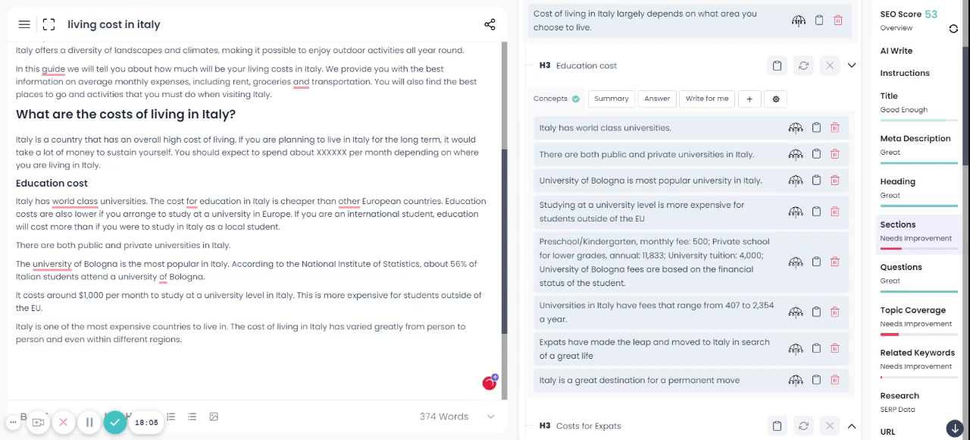
{"action": "left_click_drag", "start_coordinate": [183, 340], "coordinate": [15, 327]}
{"action": "key", "text": "BackSpace"}
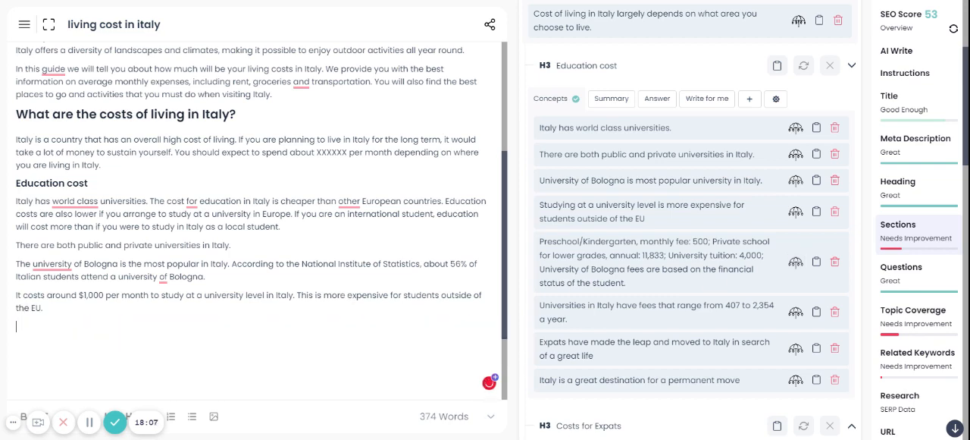
{"action": "left_click", "coordinate": [794, 263]}
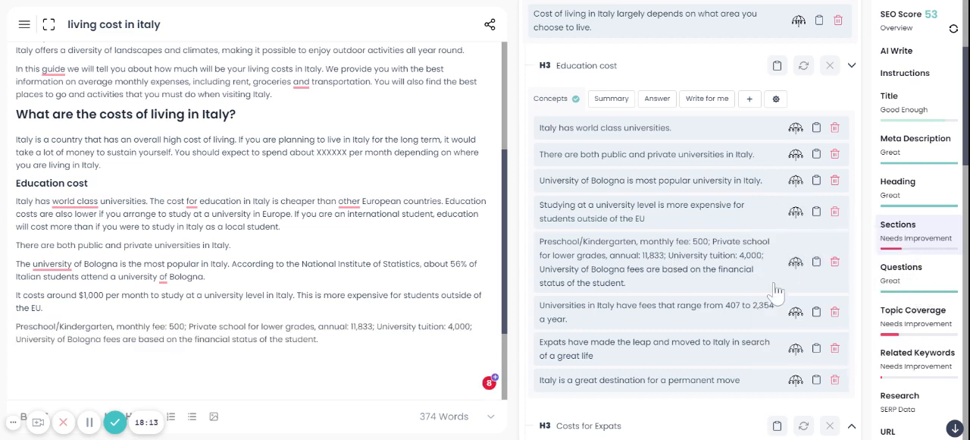
Have the AI develop the concept about Italian university fees from 407 to 2,354 a year twice
{"action": "scroll", "coordinate": [750, 303], "scroll_direction": "down", "scroll_amount": 1}
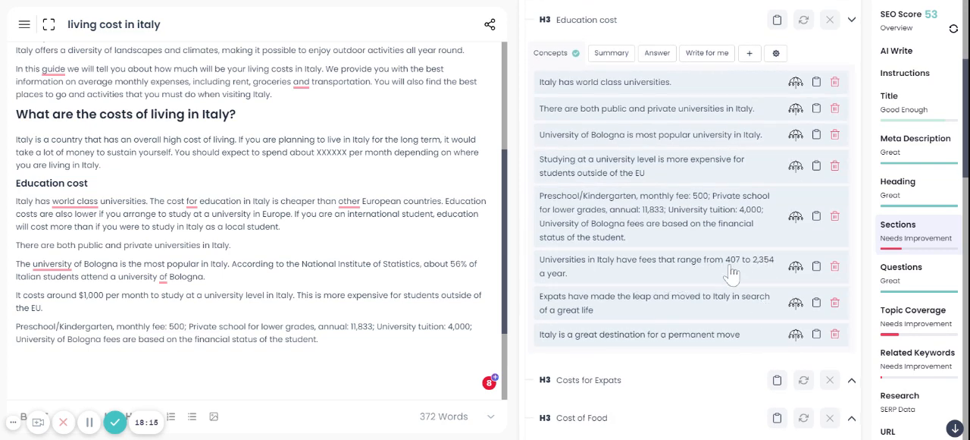
{"action": "left_click", "coordinate": [795, 266]}
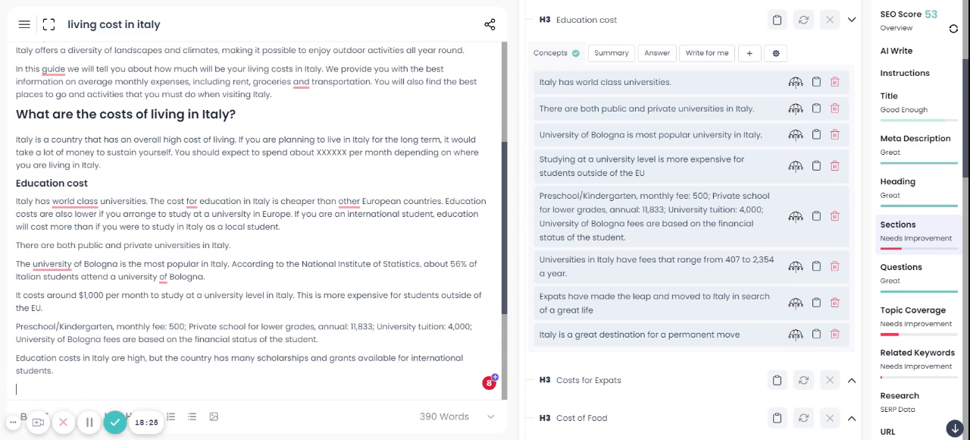
{"action": "left_click", "coordinate": [795, 268]}
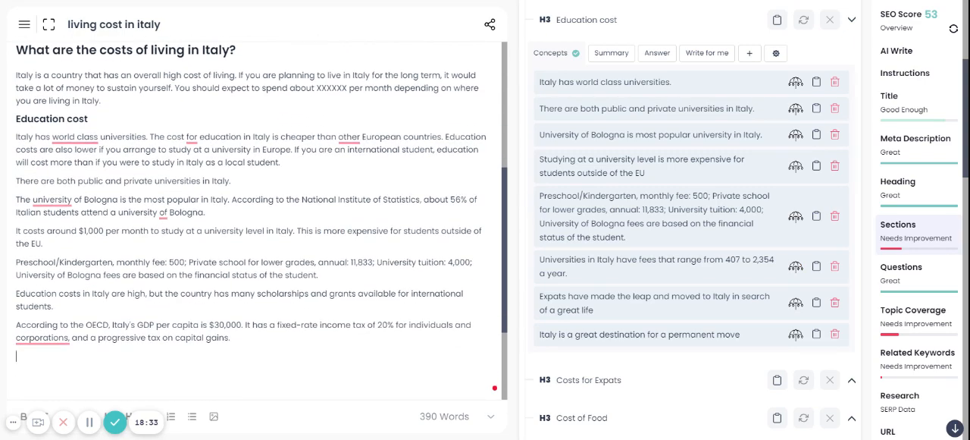
Replace the generated paragraph about Italy's GDP per capita with the 407 to 2,354 university fees concept, joined to the scholarships paragraph
{"action": "left_click_drag", "start_coordinate": [223, 337], "coordinate": [16, 324]}
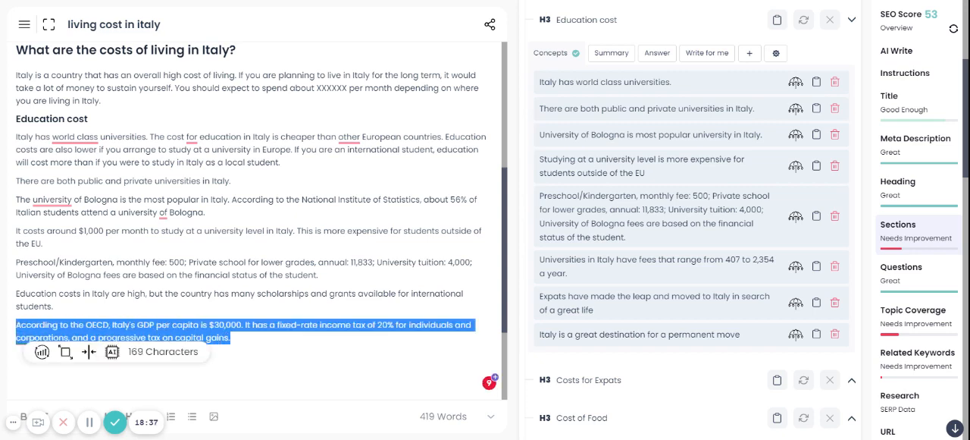
{"action": "key", "text": "BackSpace"}
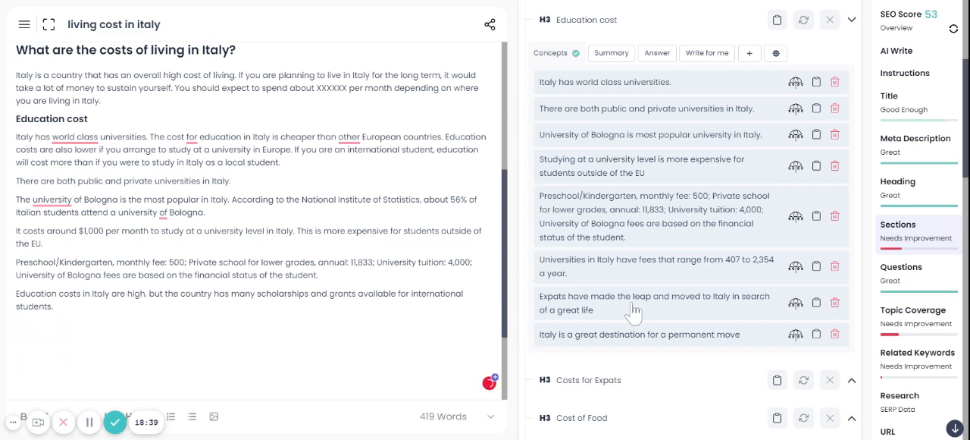
{"action": "left_click", "coordinate": [817, 266]}
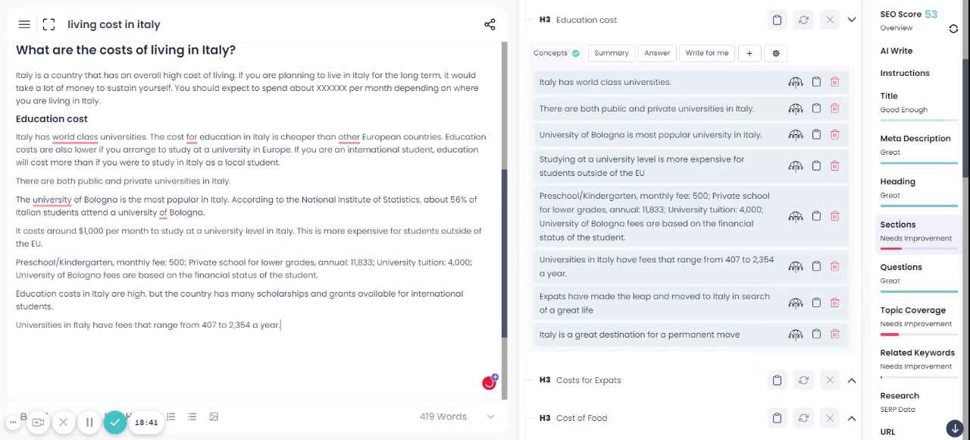
{"action": "left_click", "coordinate": [15, 324]}
{"action": "key", "text": "BackSpace"}
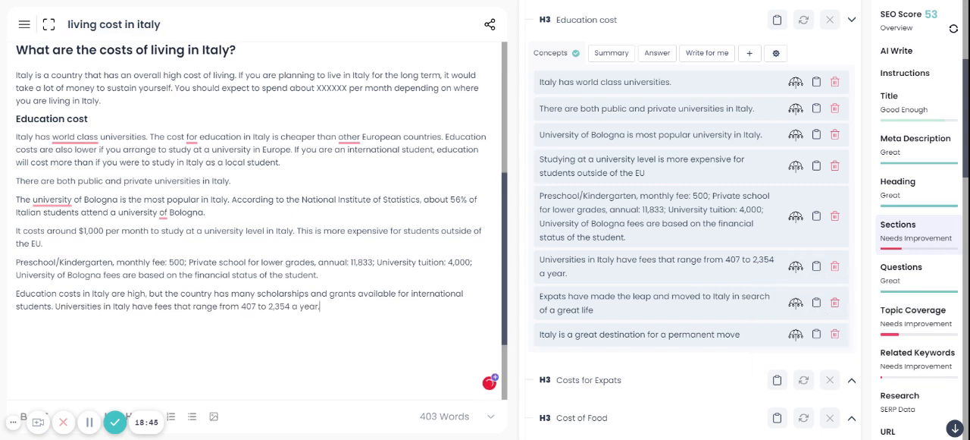
{"action": "key", "text": "Return"}
Delete the two concepts about expats and permanent moves from Education cost, and generate concepts for the Costs for Expats section
{"action": "left_click", "coordinate": [835, 303]}
{"action": "left_click", "coordinate": [835, 297]}
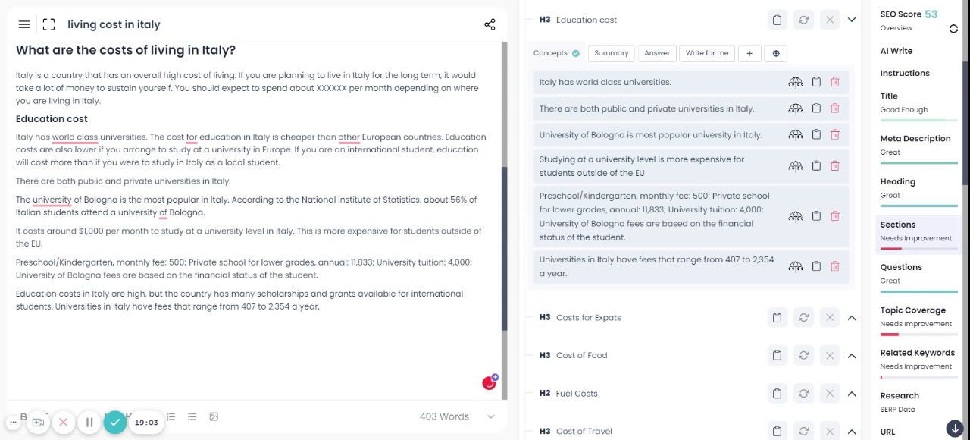
{"action": "scroll", "coordinate": [743, 277], "scroll_direction": "down", "scroll_amount": 3}
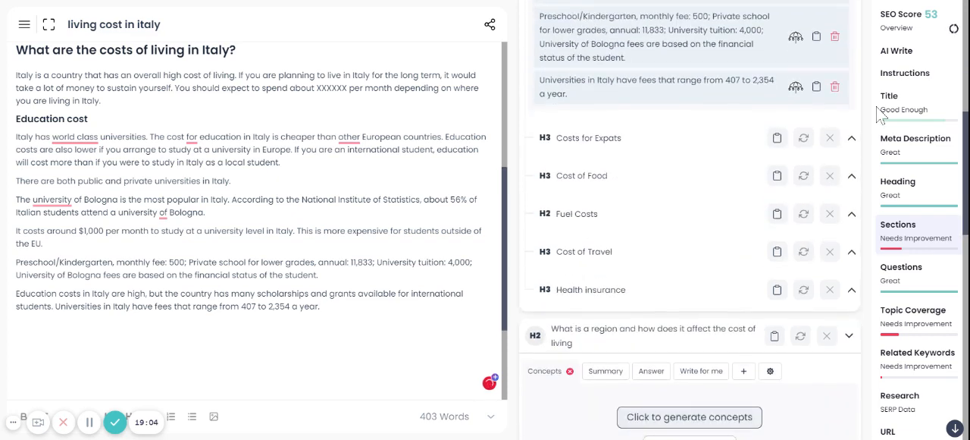
{"action": "left_click", "coordinate": [852, 139]}
{"action": "left_click", "coordinate": [678, 220]}
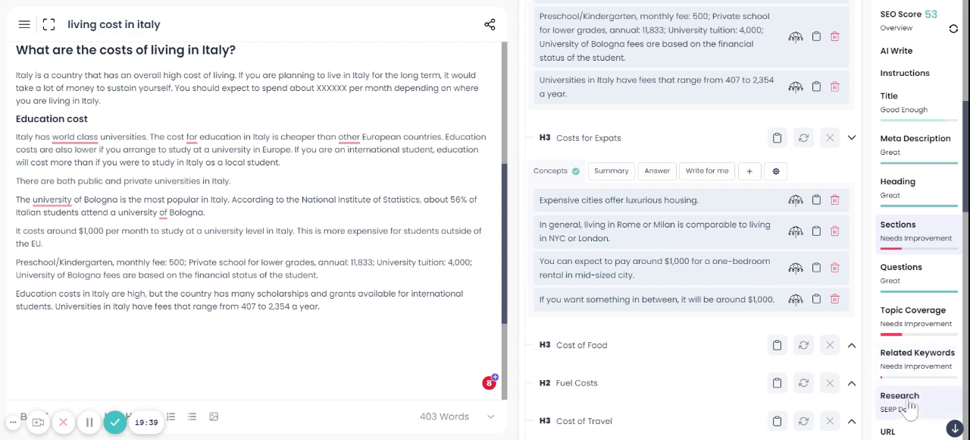
Insert the Costs for Expats heading into the article below the Education cost text
{"action": "left_click", "coordinate": [776, 171]}
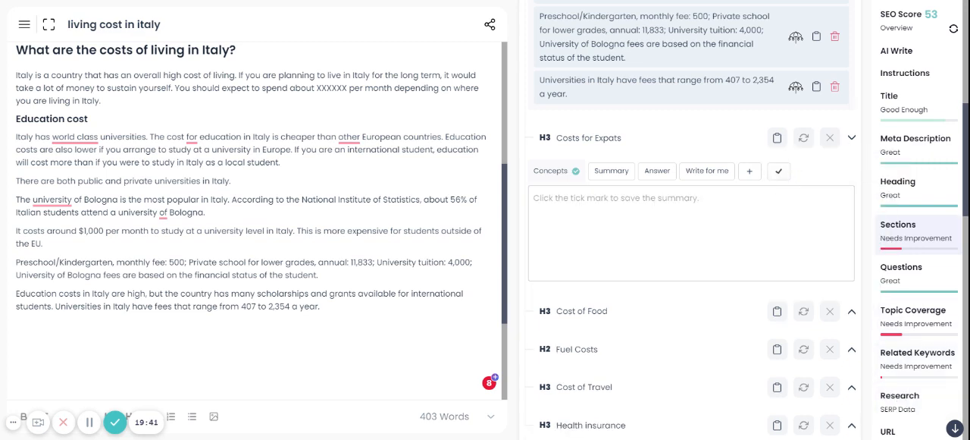
{"action": "left_click", "coordinate": [778, 171]}
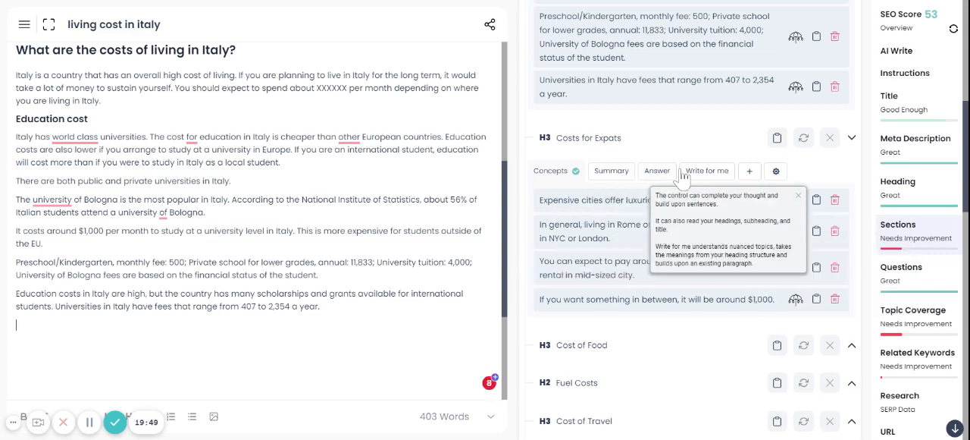
{"action": "mouse_move", "coordinate": [767, 182]}
{"action": "left_click", "coordinate": [777, 137]}
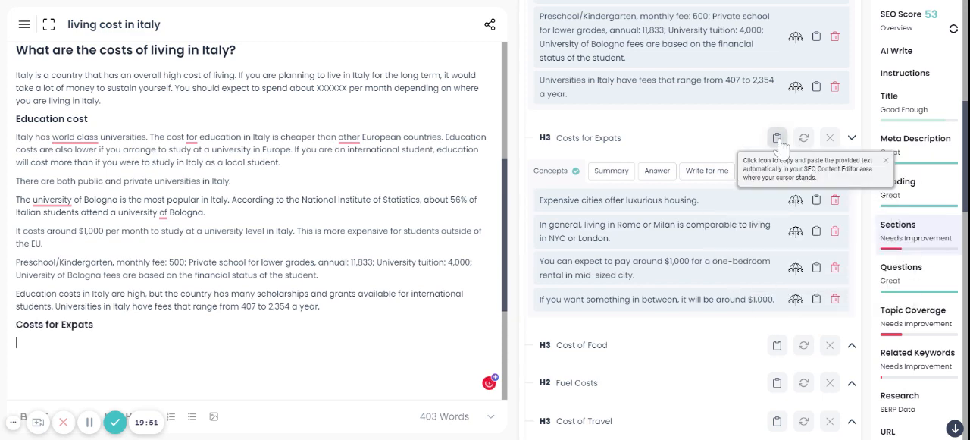
Have the AI develop all four Costs for Expats concepts, from luxurious housing to the in-between option around $1,000, into article paragraphs
{"action": "left_click", "coordinate": [793, 200]}
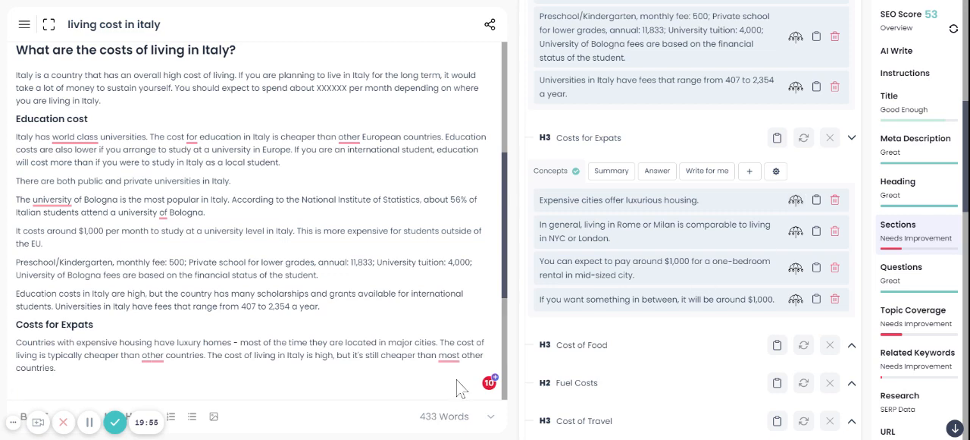
{"action": "scroll", "coordinate": [459, 381], "scroll_direction": "down", "scroll_amount": 1}
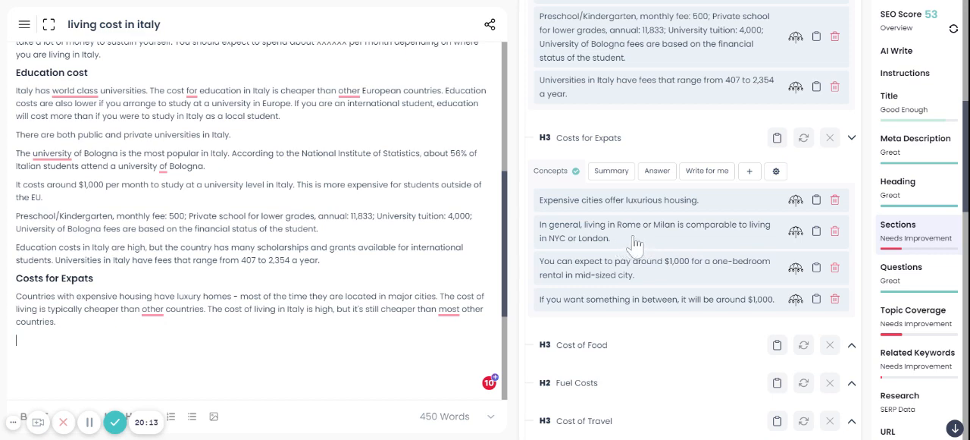
{"action": "left_click", "coordinate": [796, 232]}
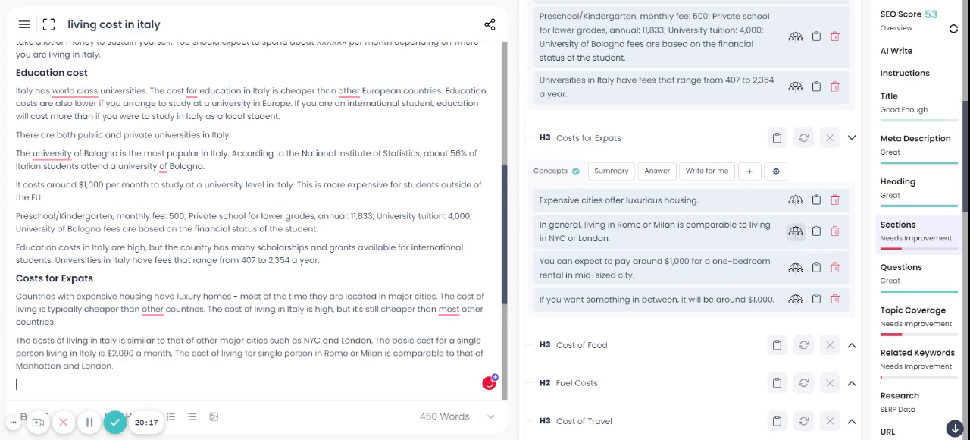
{"action": "key", "text": "Return"}
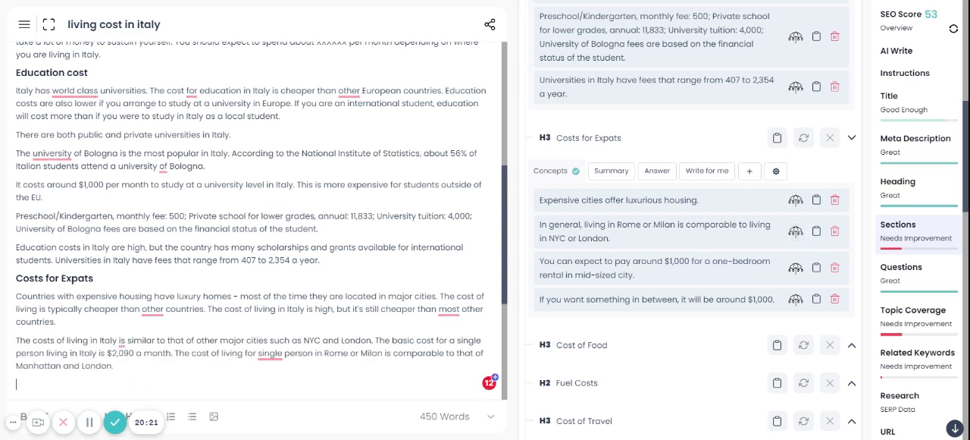
{"action": "scroll", "coordinate": [324, 384], "scroll_direction": "down", "scroll_amount": 1}
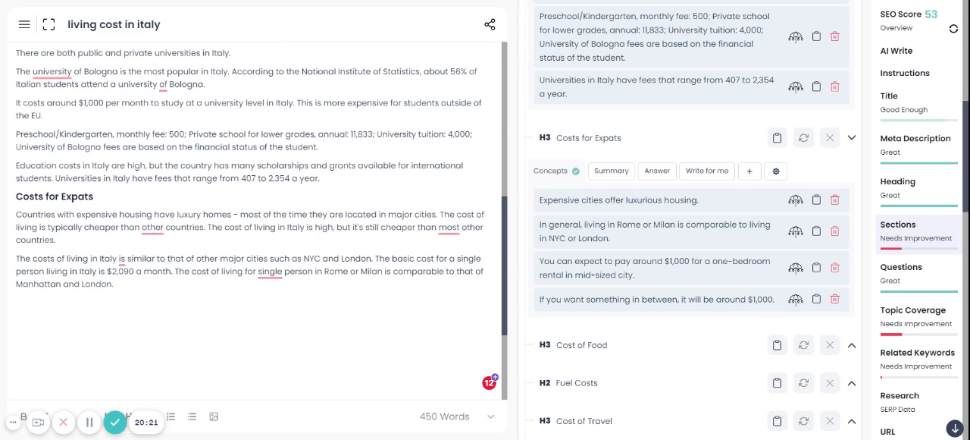
{"action": "left_click", "coordinate": [796, 269]}
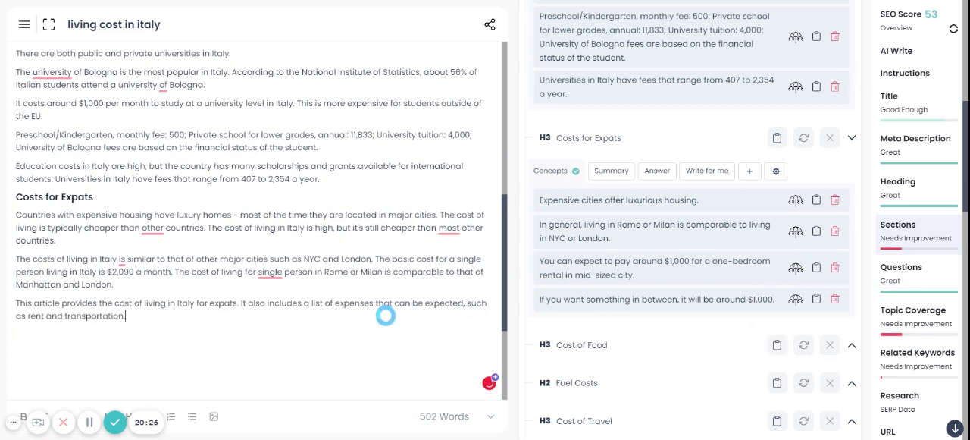
{"action": "left_click", "coordinate": [796, 299]}
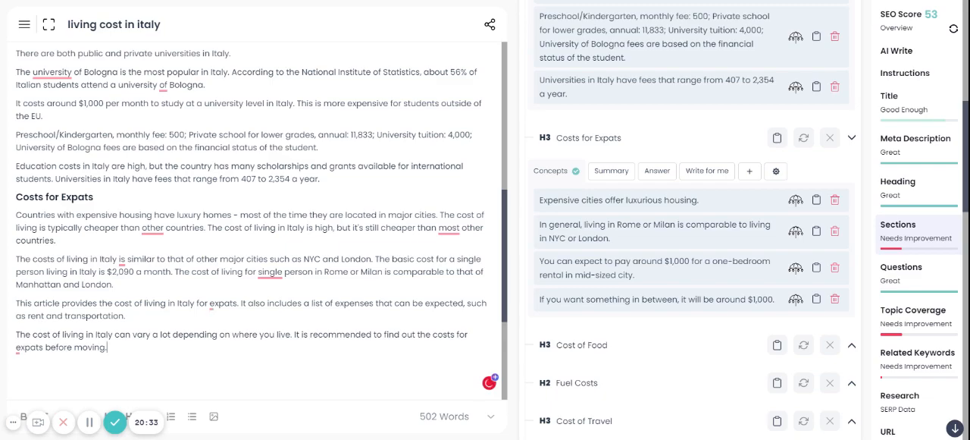
Review the article from the introduction to Costs for Expats, and check its word, character and sentence counts
{"action": "scroll", "coordinate": [258, 227], "scroll_direction": "up", "scroll_amount": 1}
{"action": "scroll", "coordinate": [258, 220], "scroll_direction": "up", "scroll_amount": 1}
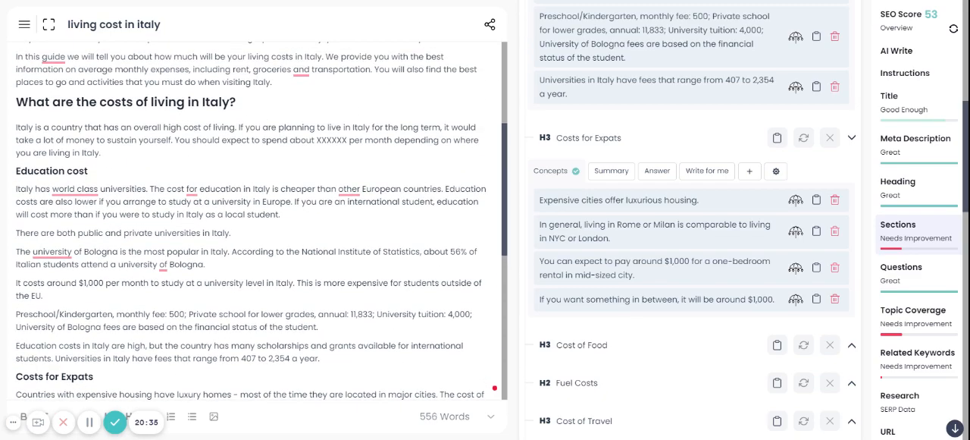
{"action": "scroll", "coordinate": [258, 220], "scroll_direction": "down", "scroll_amount": 2}
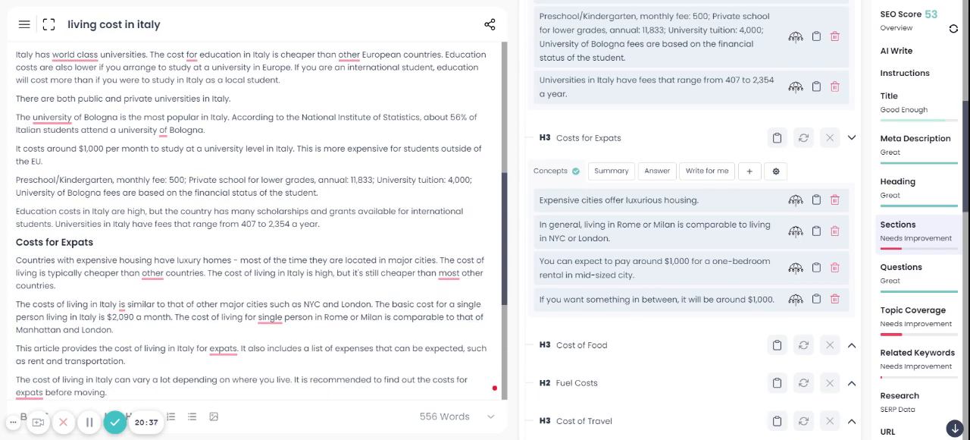
{"action": "scroll", "coordinate": [258, 220], "scroll_direction": "down", "scroll_amount": 2}
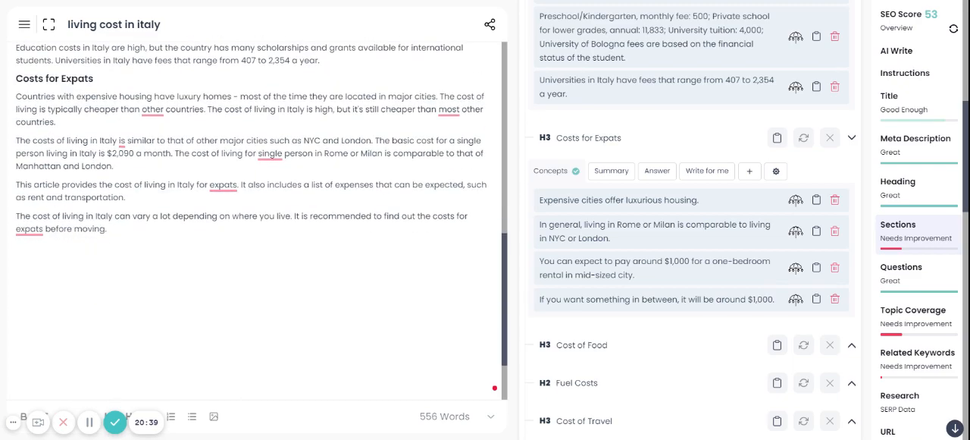
{"action": "scroll", "coordinate": [257, 220], "scroll_direction": "up", "scroll_amount": 5}
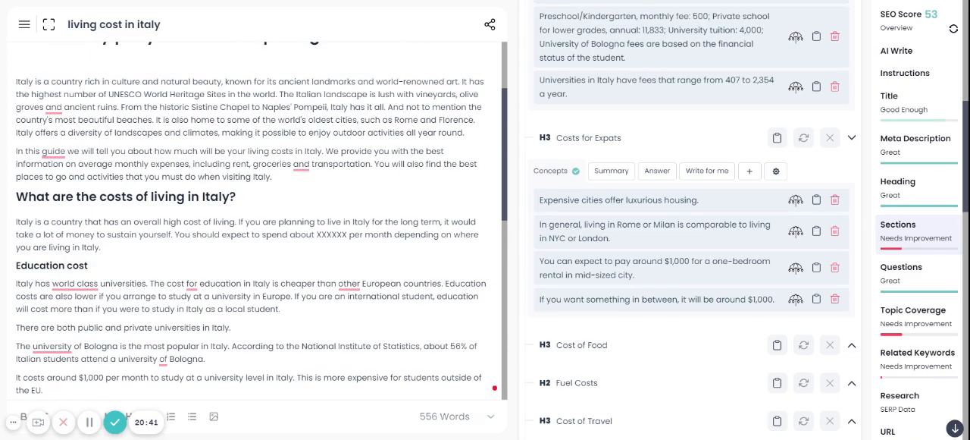
{"action": "double_click", "coordinate": [429, 416]}
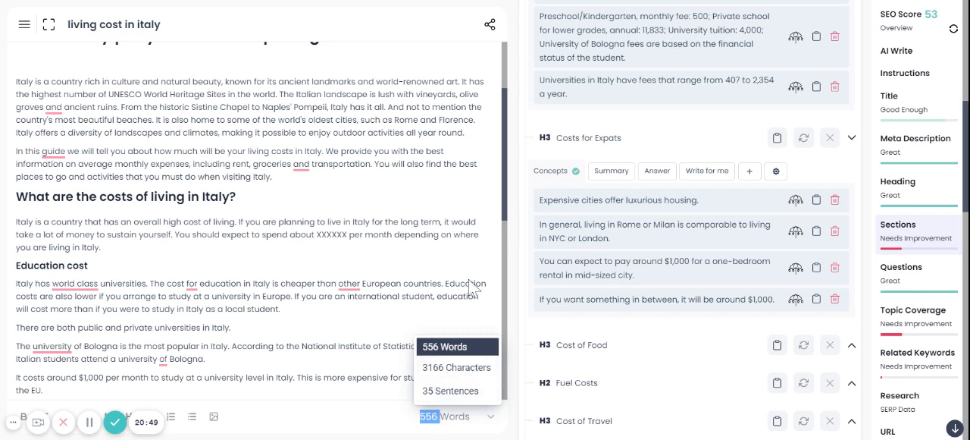
{"action": "left_click", "coordinate": [304, 273]}
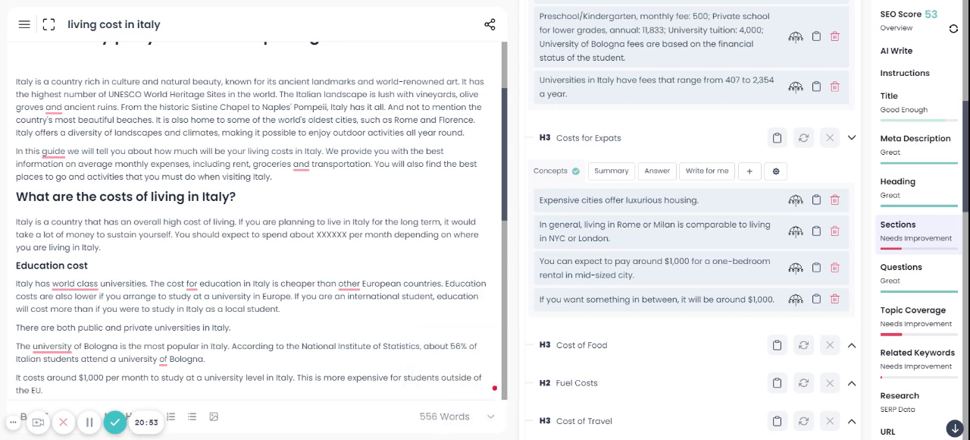
{"action": "scroll", "coordinate": [258, 220], "scroll_direction": "down", "scroll_amount": 10}
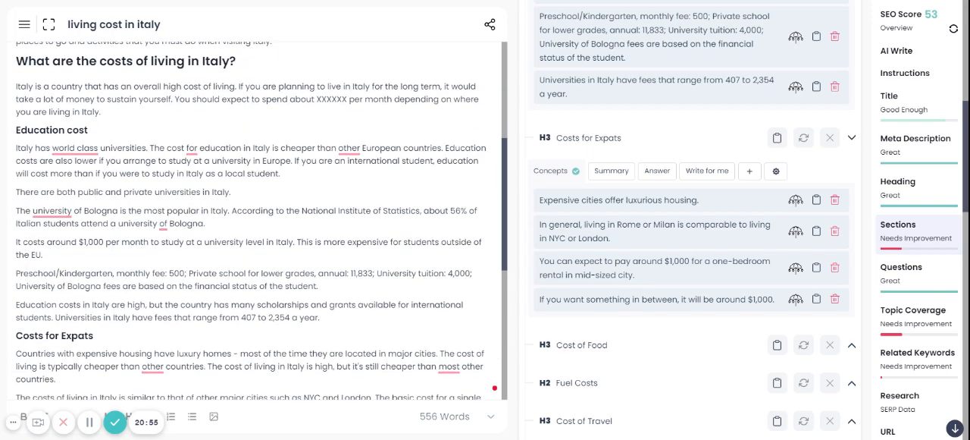
{"action": "key", "text": "Return"}
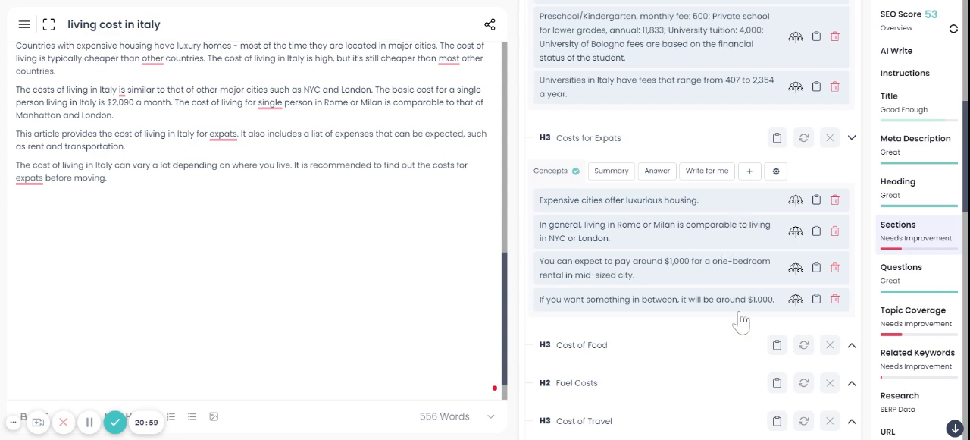
{"action": "scroll", "coordinate": [735, 335], "scroll_direction": "down", "scroll_amount": 2}
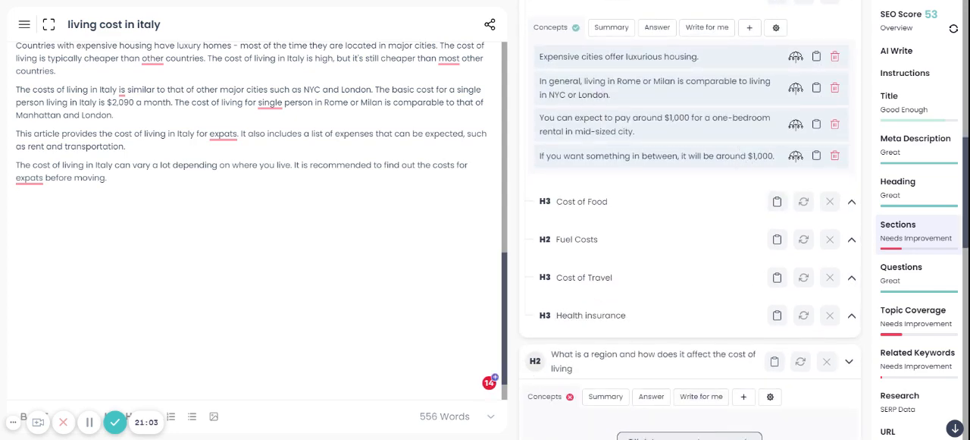
{"action": "scroll", "coordinate": [257, 228], "scroll_direction": "down", "scroll_amount": 1}
Remove the blank line between the article's main title and its introduction
{"action": "scroll", "coordinate": [257, 227], "scroll_direction": "up", "scroll_amount": 6}
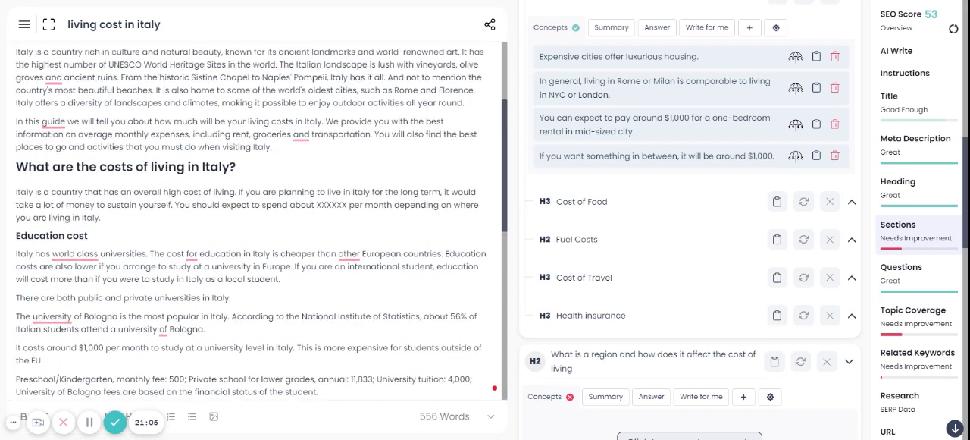
{"action": "scroll", "coordinate": [258, 227], "scroll_direction": "up", "scroll_amount": 2}
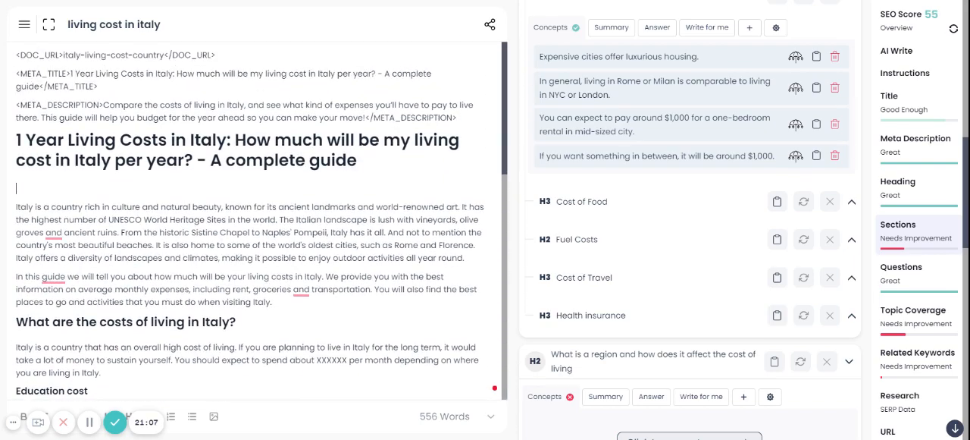
{"action": "key", "text": "BackSpace"}
{"action": "left_click", "coordinate": [273, 284]}
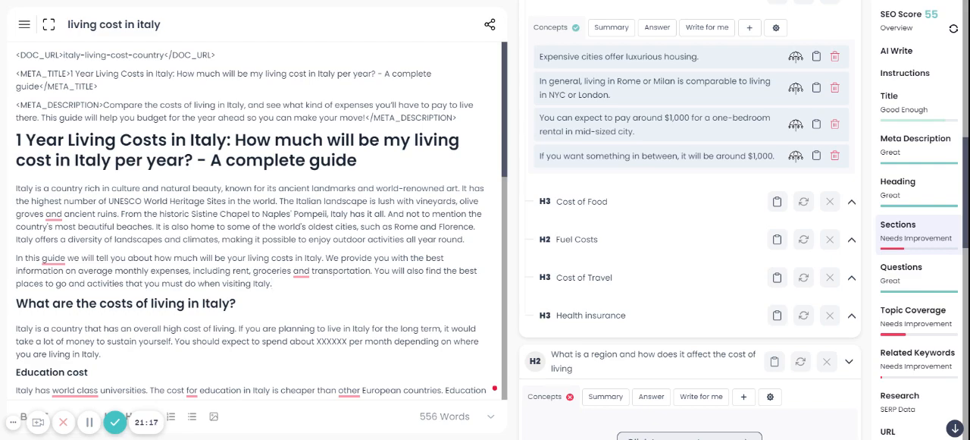
{"action": "scroll", "coordinate": [690, 227], "scroll_direction": "up", "scroll_amount": 7}
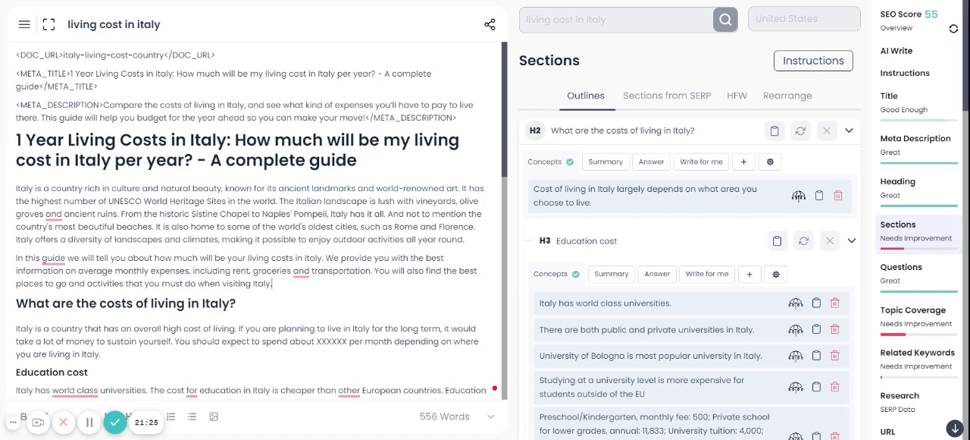
{"action": "scroll", "coordinate": [710, 212], "scroll_direction": "down", "scroll_amount": 2}
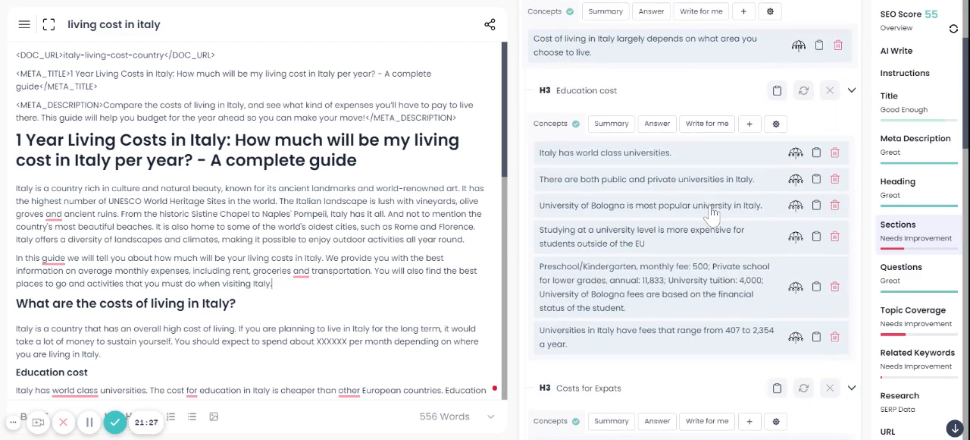
{"action": "scroll", "coordinate": [711, 227], "scroll_direction": "down", "scroll_amount": 3}
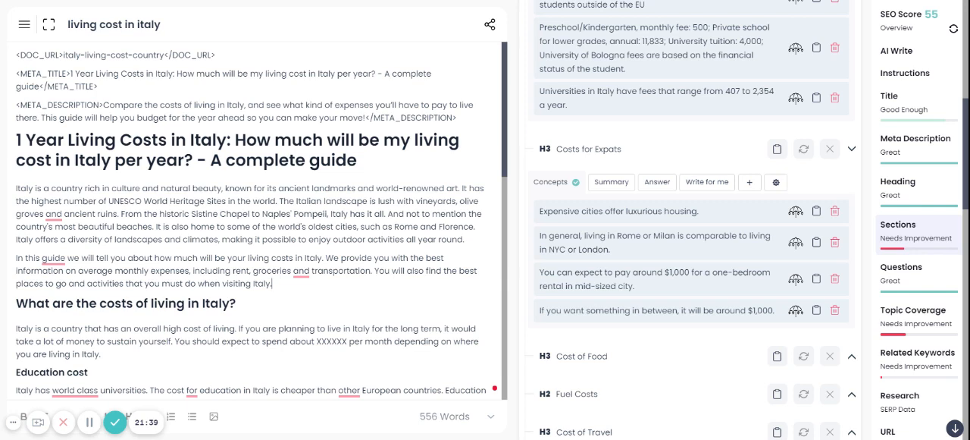
{"action": "left_click", "coordinate": [272, 283]}
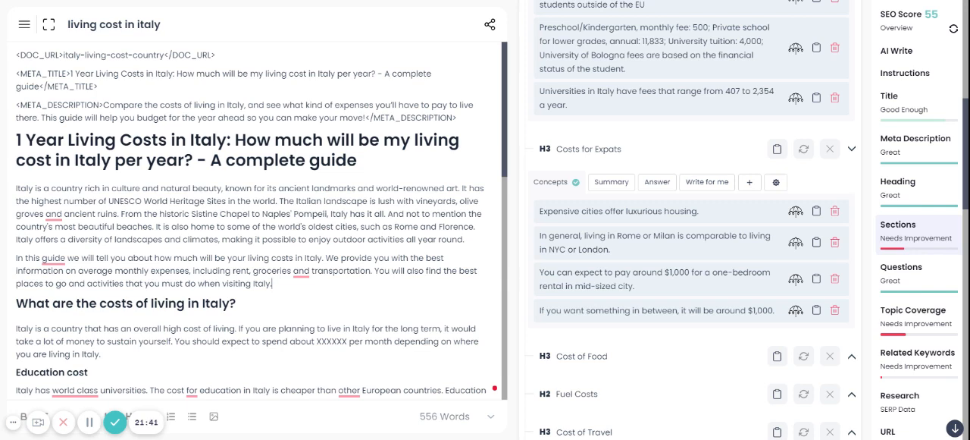